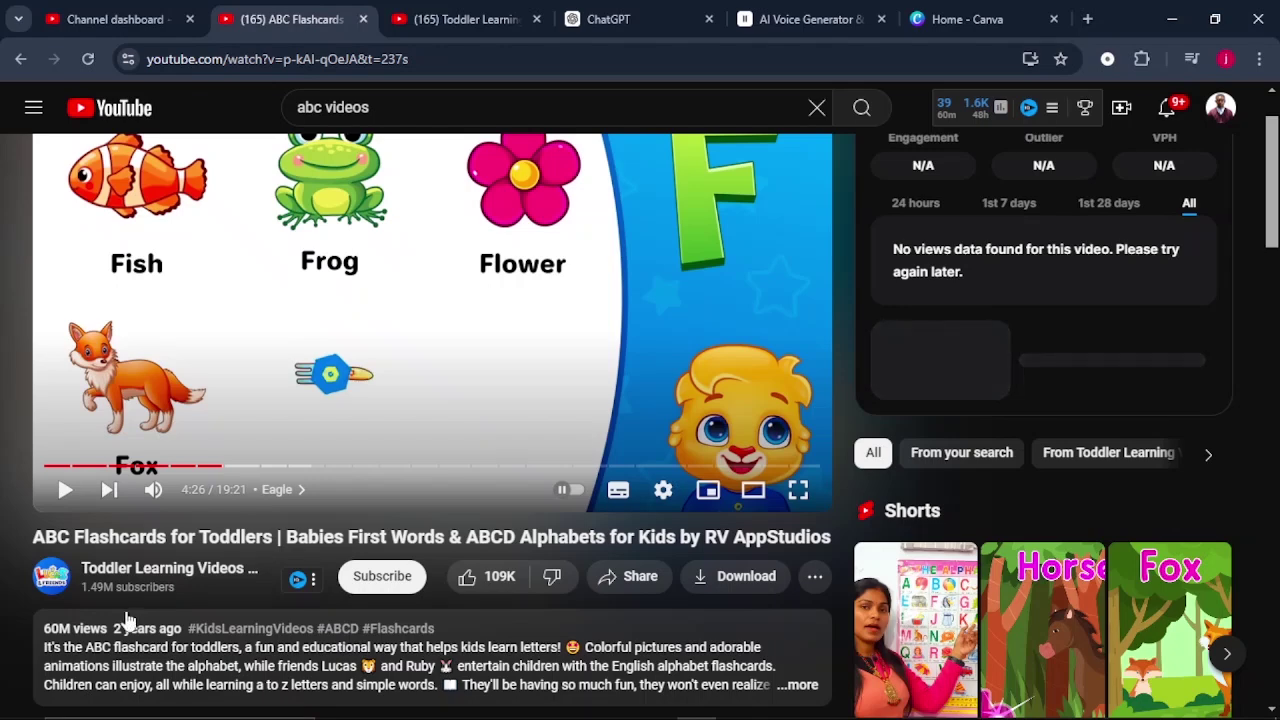
Pause the ABC flashcards video at 4:27 on the letter F words page.
left_click_drag(38, 630, 104, 636)
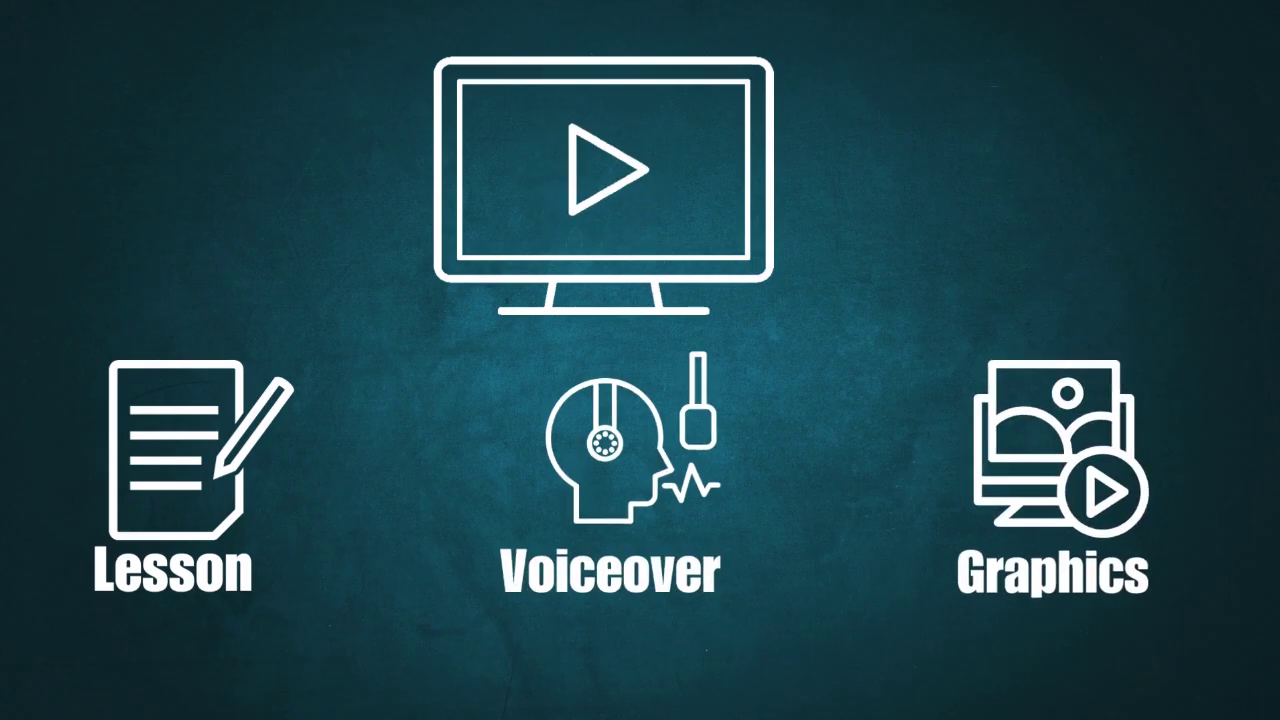
left_click(586, 463)
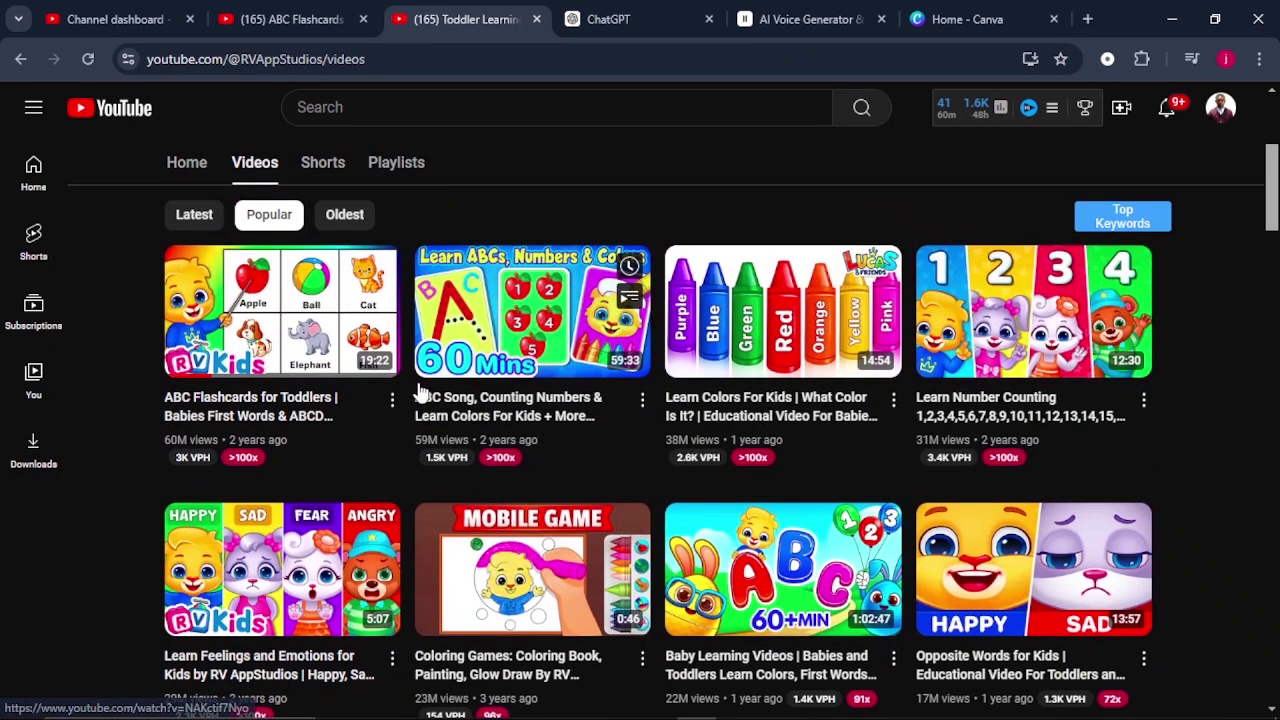
Scroll through the channel's Videos tab, then switch to ChatGPT with the alphabet prompt.
scroll(405, 340, "down", 3)
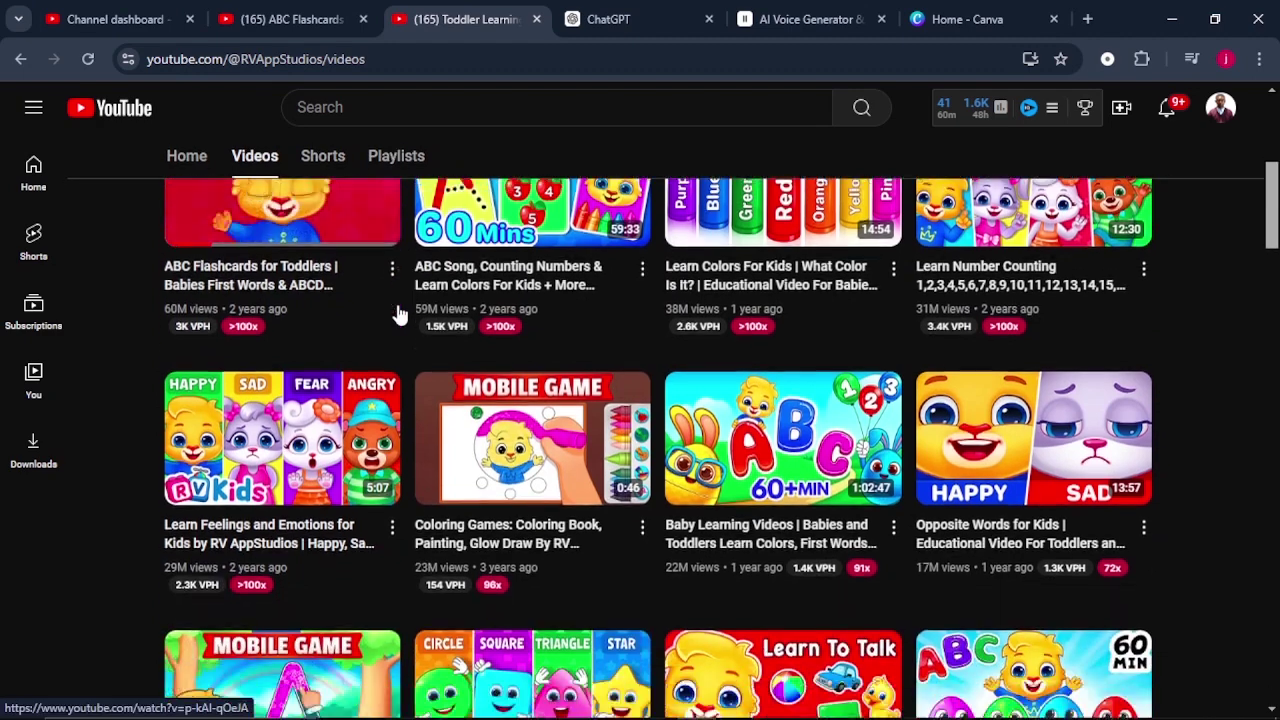
scroll(398, 316, "down", 5)
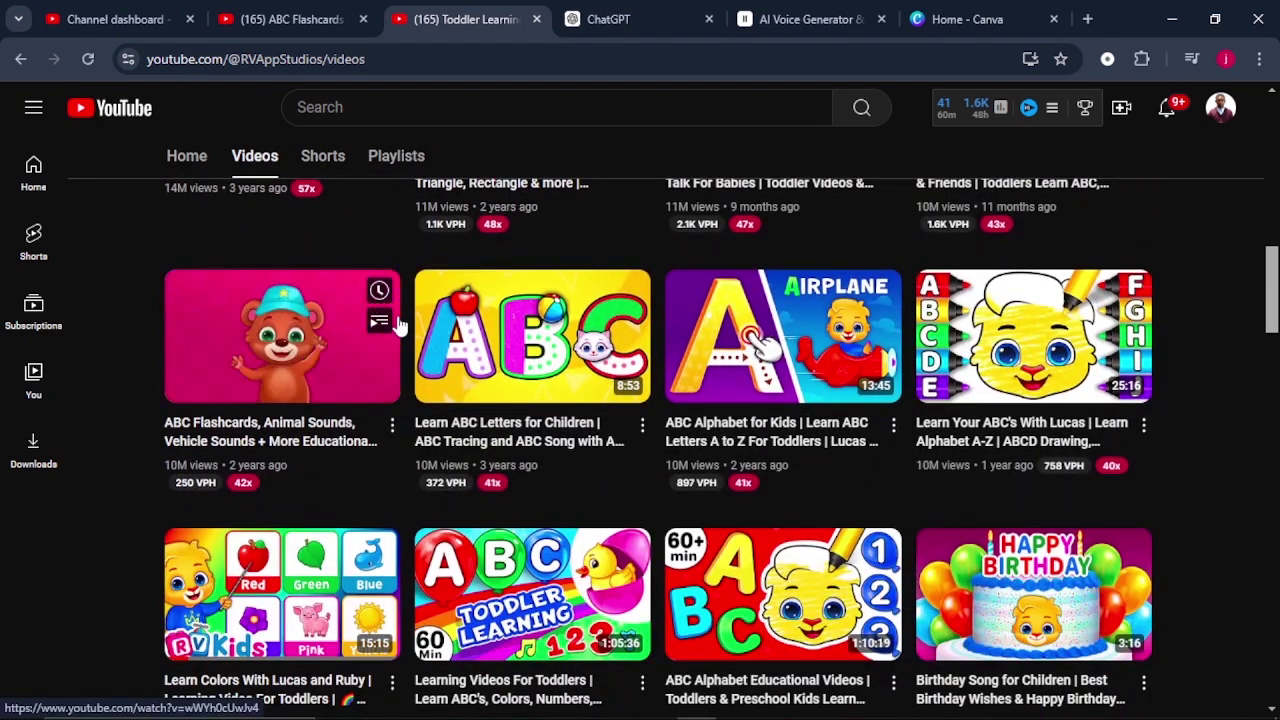
scroll(447, 397, "down", 3)
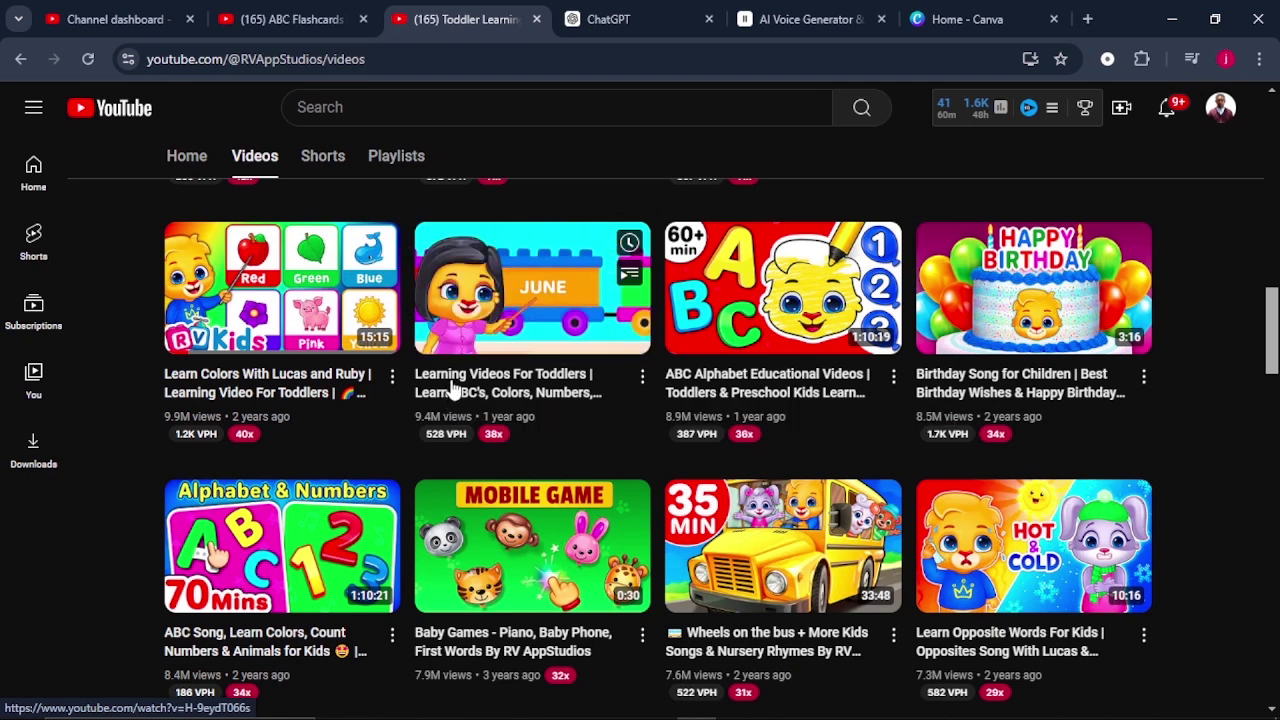
left_click(628, 20)
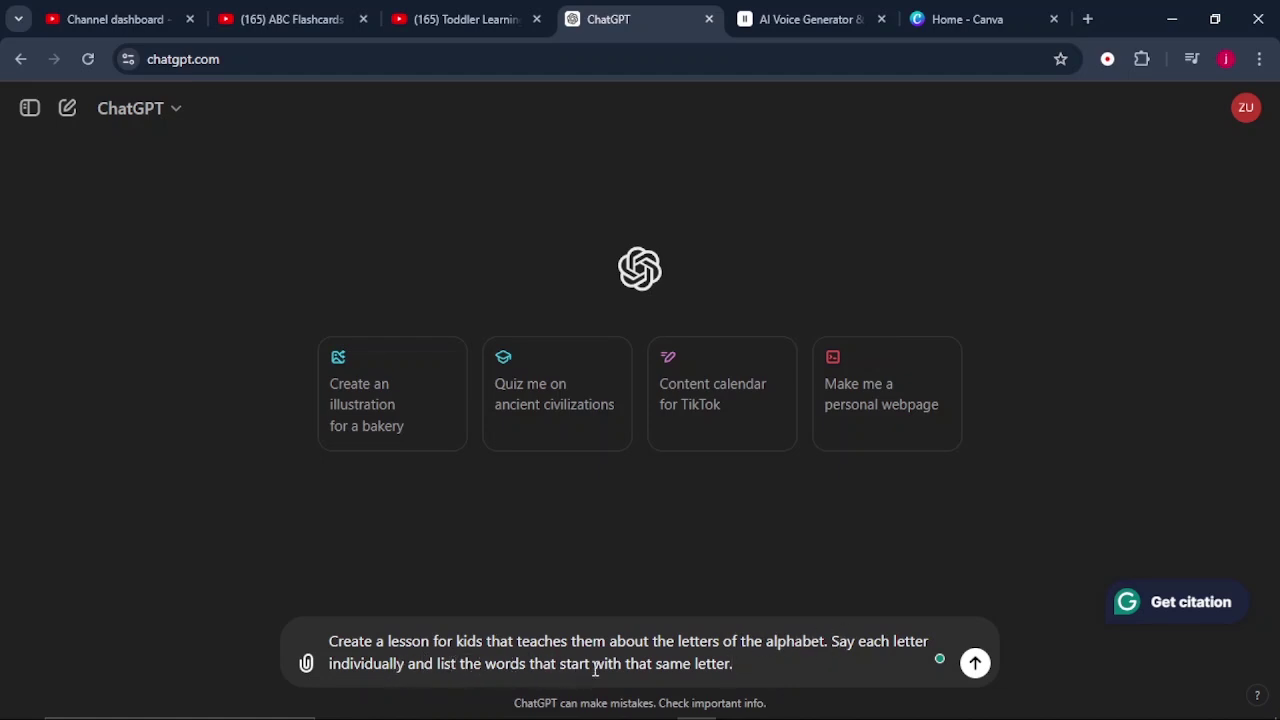
Send the alphabet lesson prompt and read through ChatGPT's three-words-per-letter reply.
key("Return")
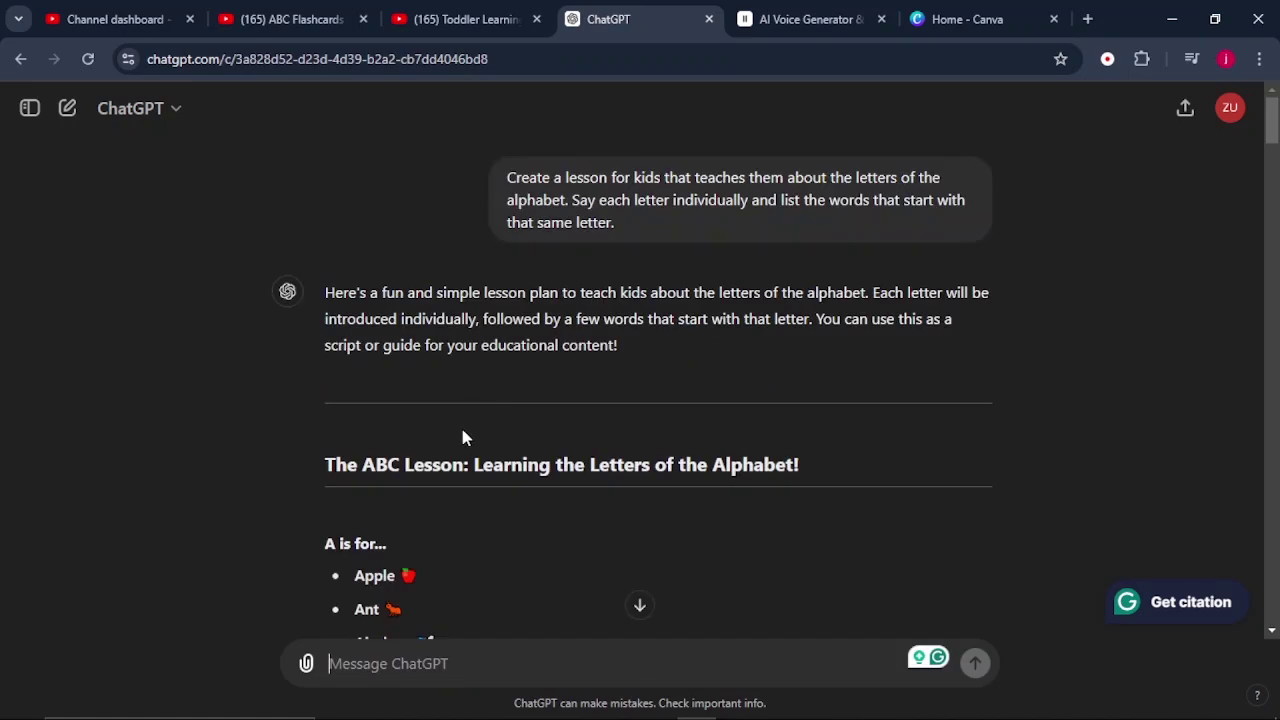
scroll(462, 437, "down", 4)
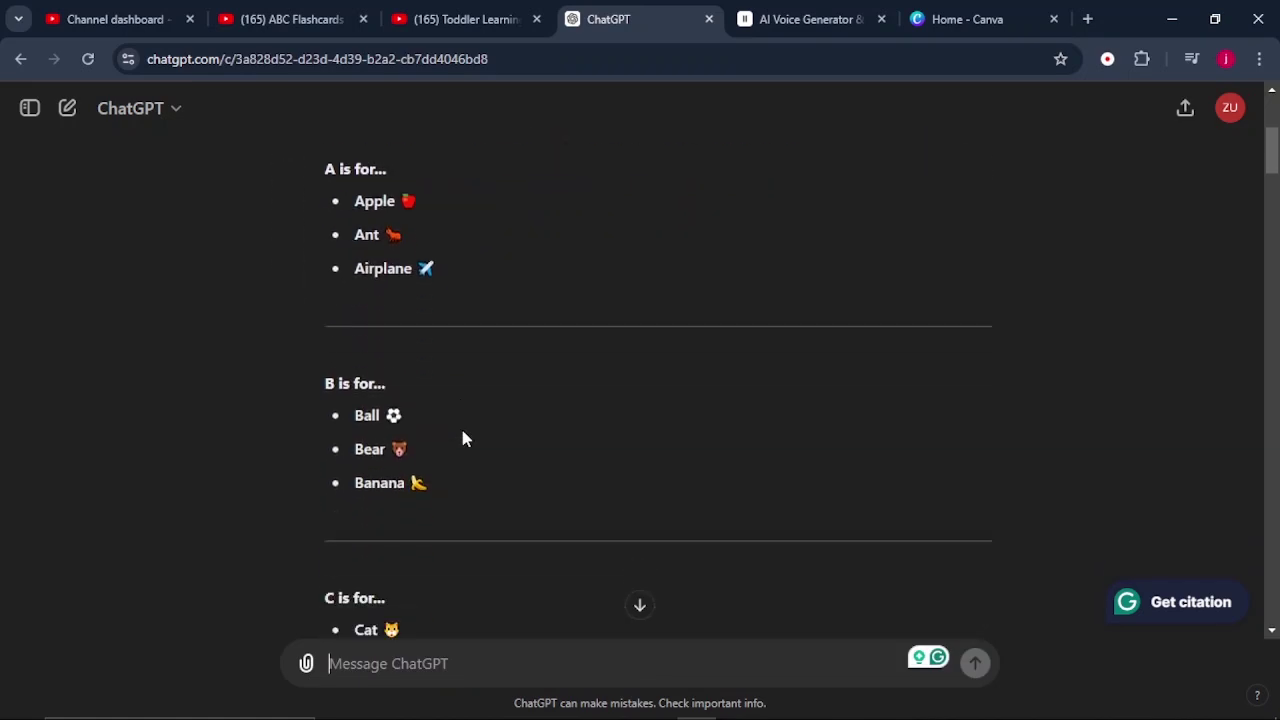
scroll(462, 437, "up", 2)
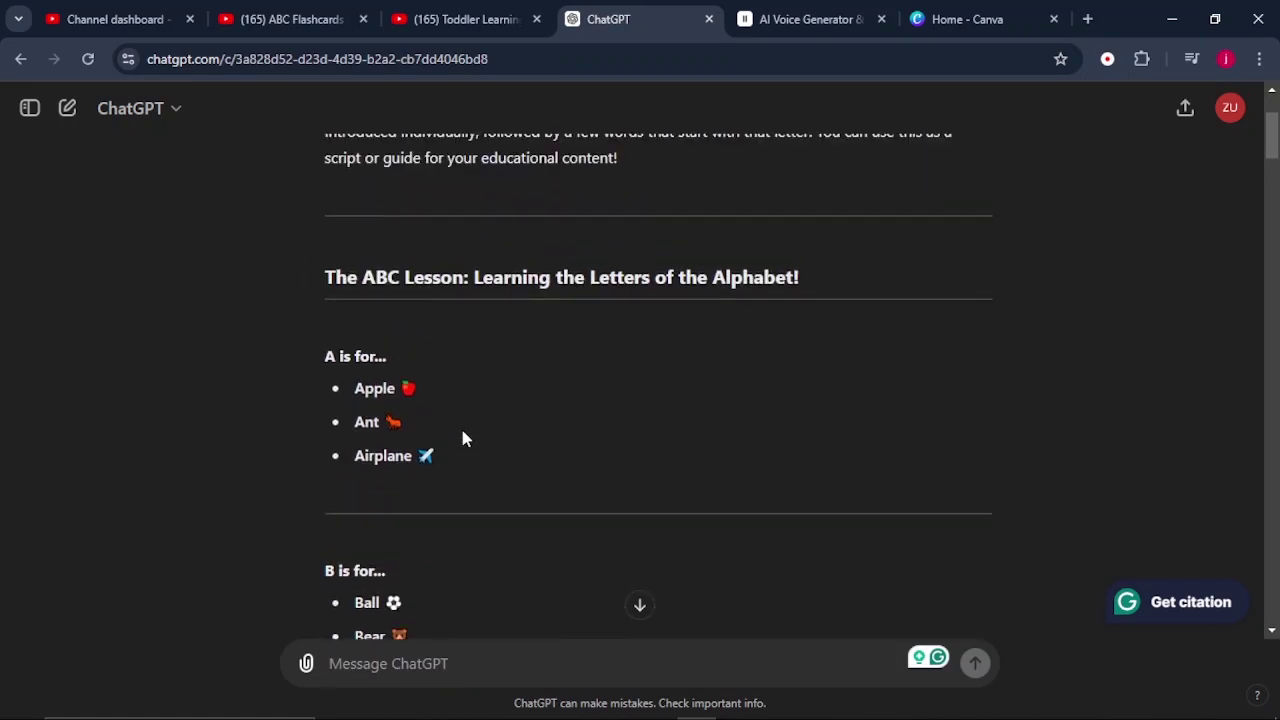
scroll(462, 437, "down", 1)
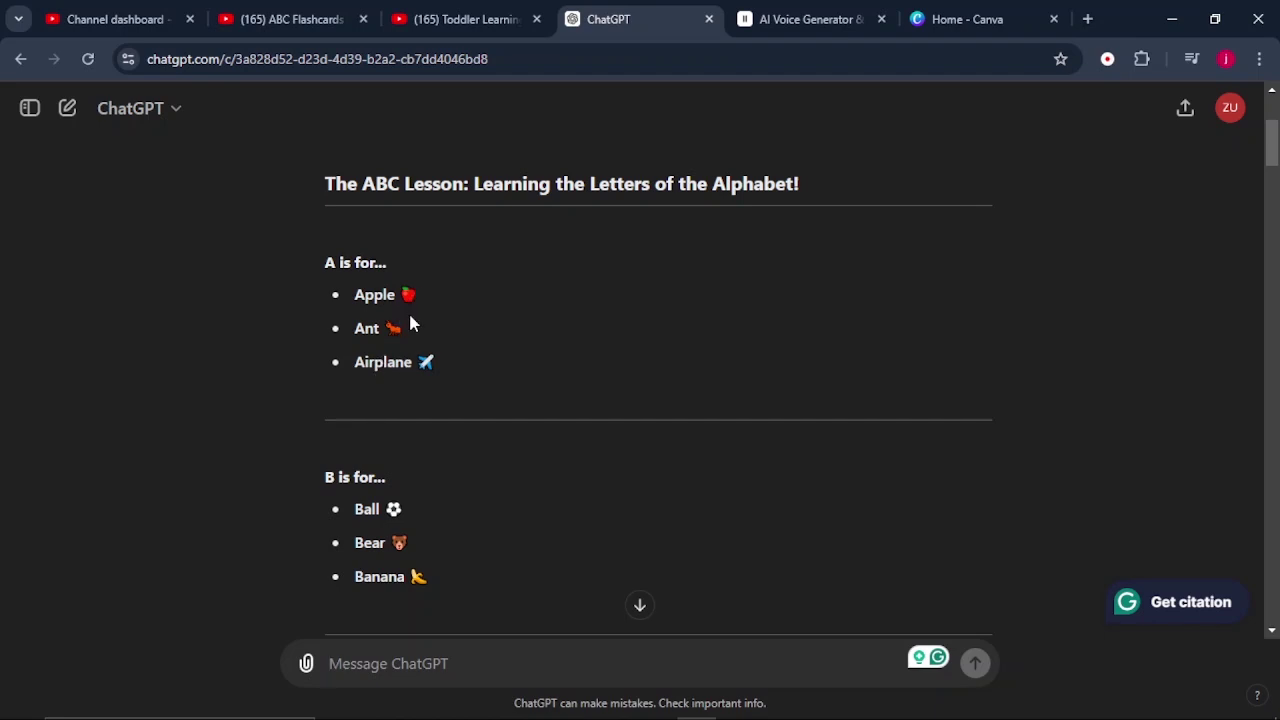
scroll(400, 334, "down", 1)
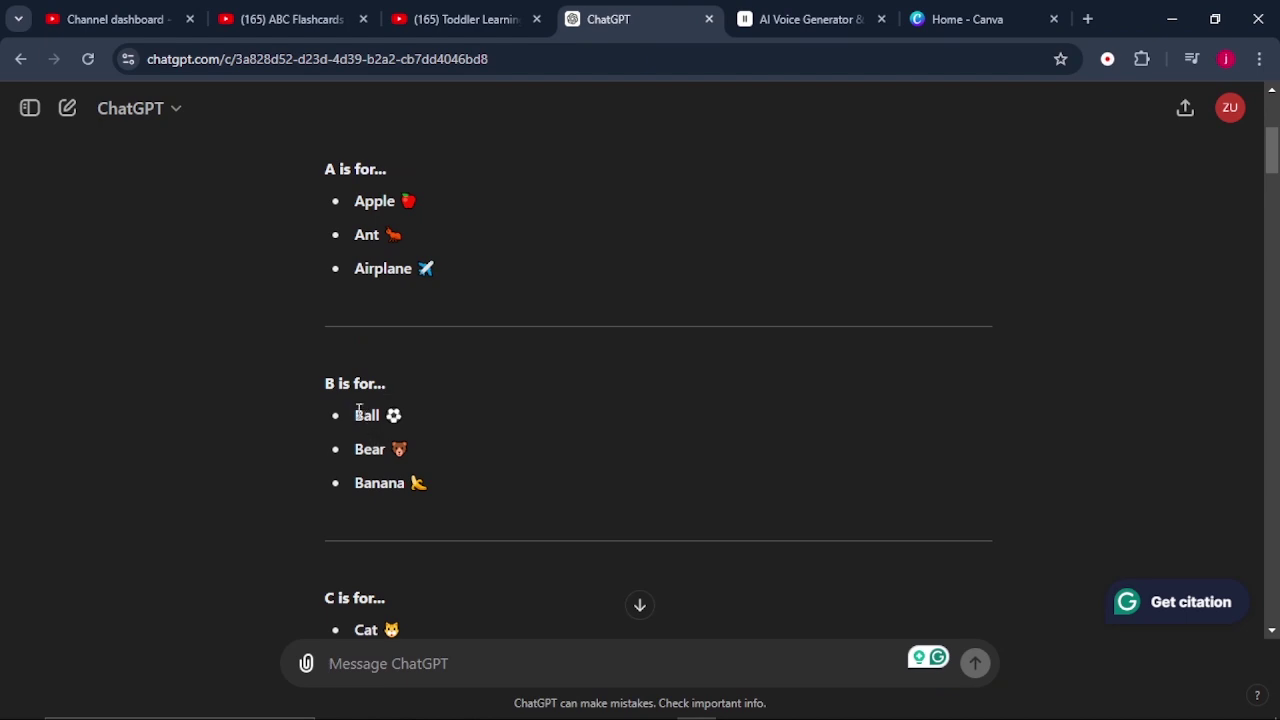
scroll(383, 420, "down", 2)
scroll(378, 460, "down", 3)
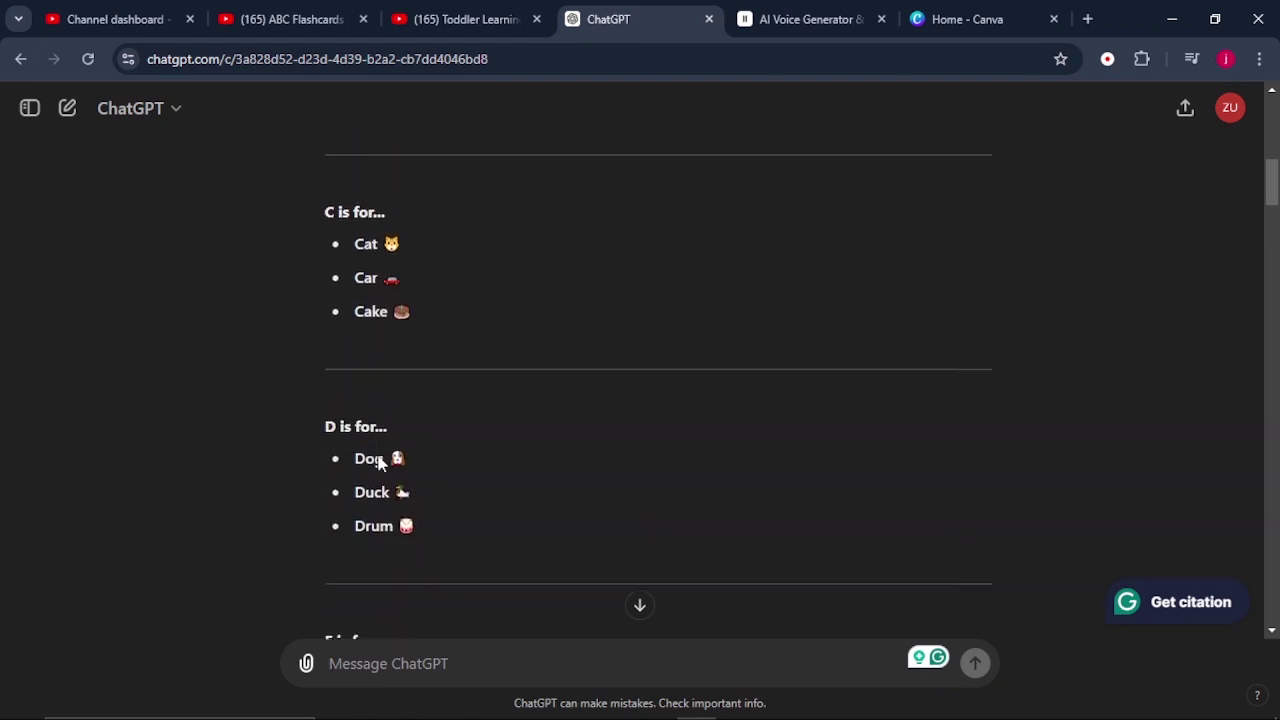
scroll(380, 466, "up", 1)
scroll(617, 243, "up", 8)
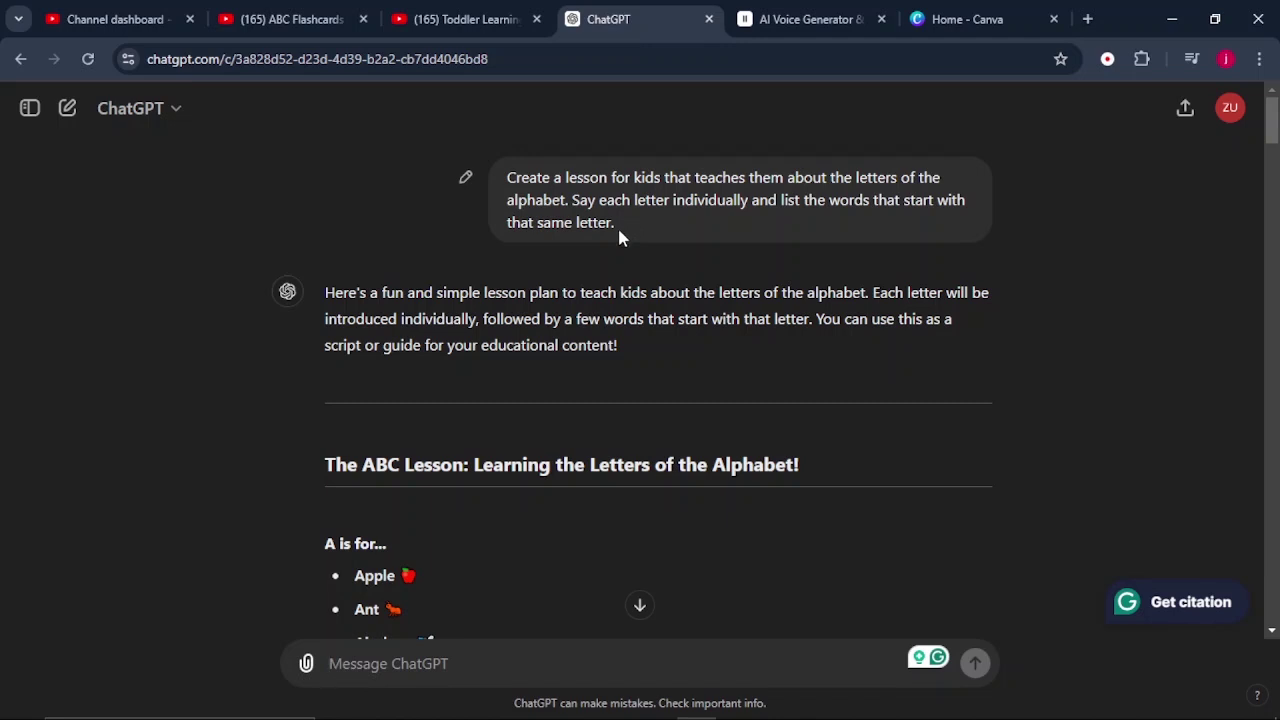
Select the lesson from 'A is for' onward, then switch to the ElevenLabs Voices page.
scroll(617, 230, "down", 2)
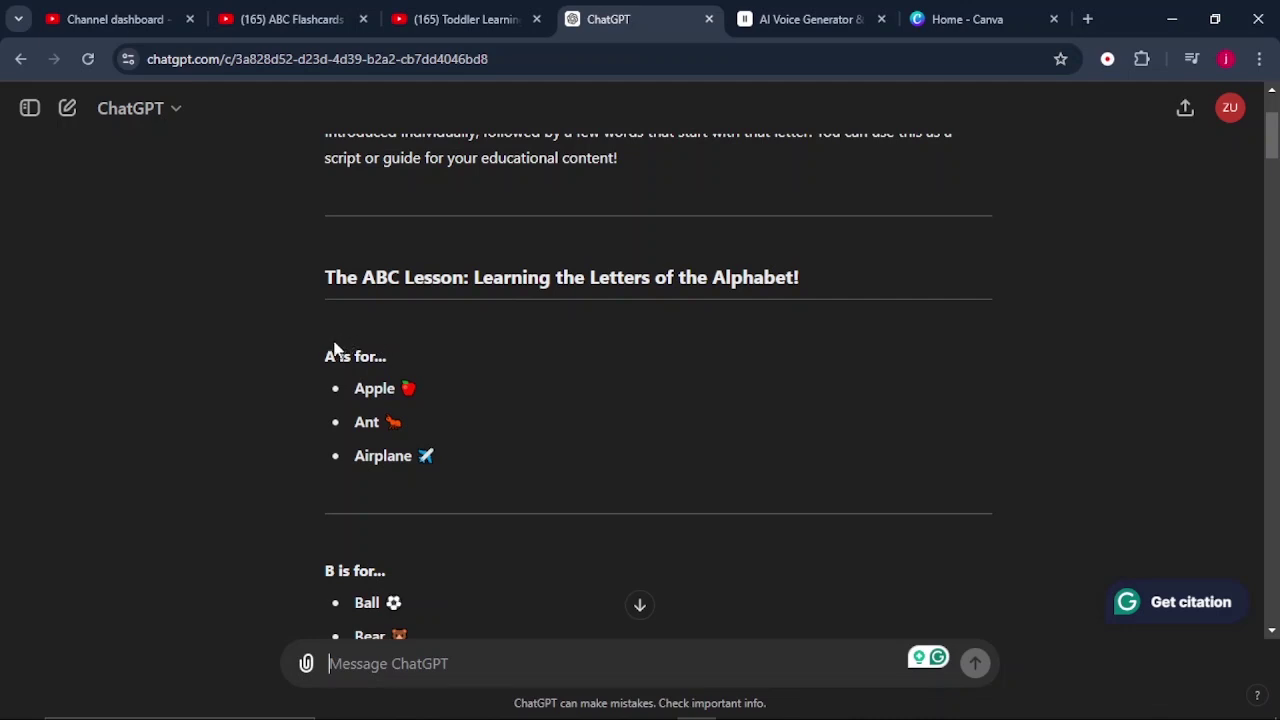
left_click_drag(322, 352, 477, 190)
scroll(400, 425, "down", 20)
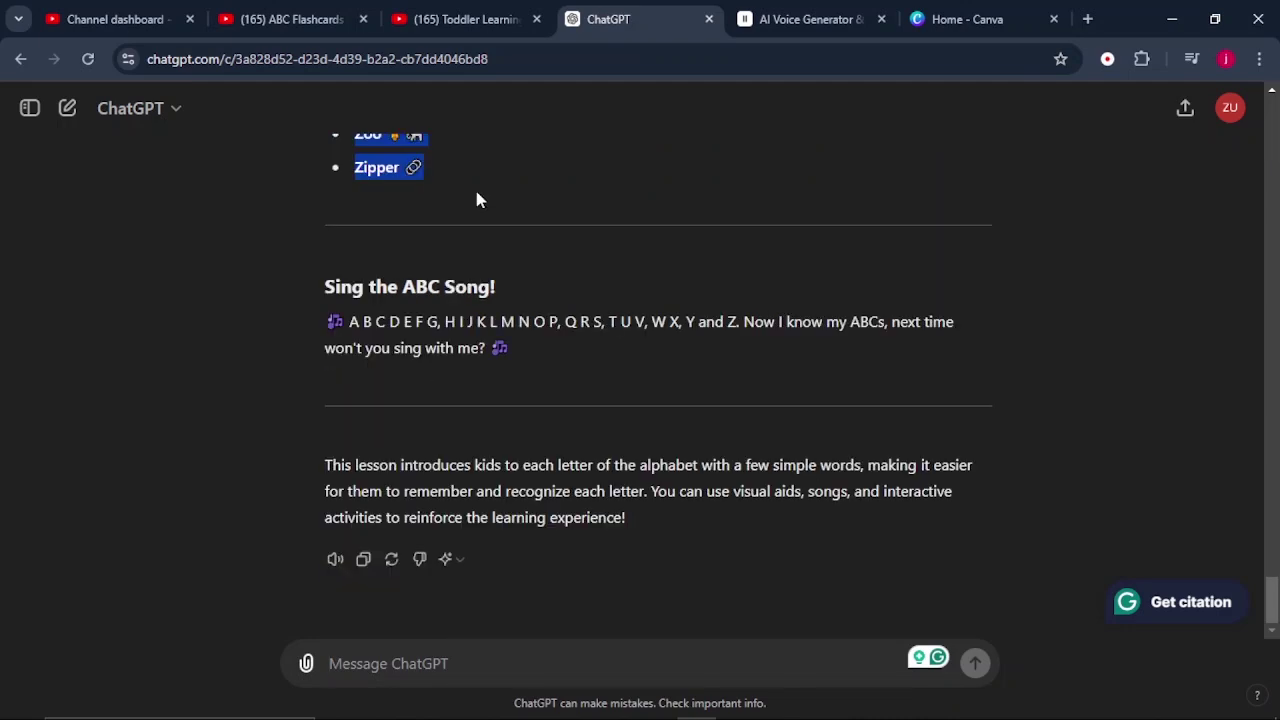
scroll(433, 178, "up", 10)
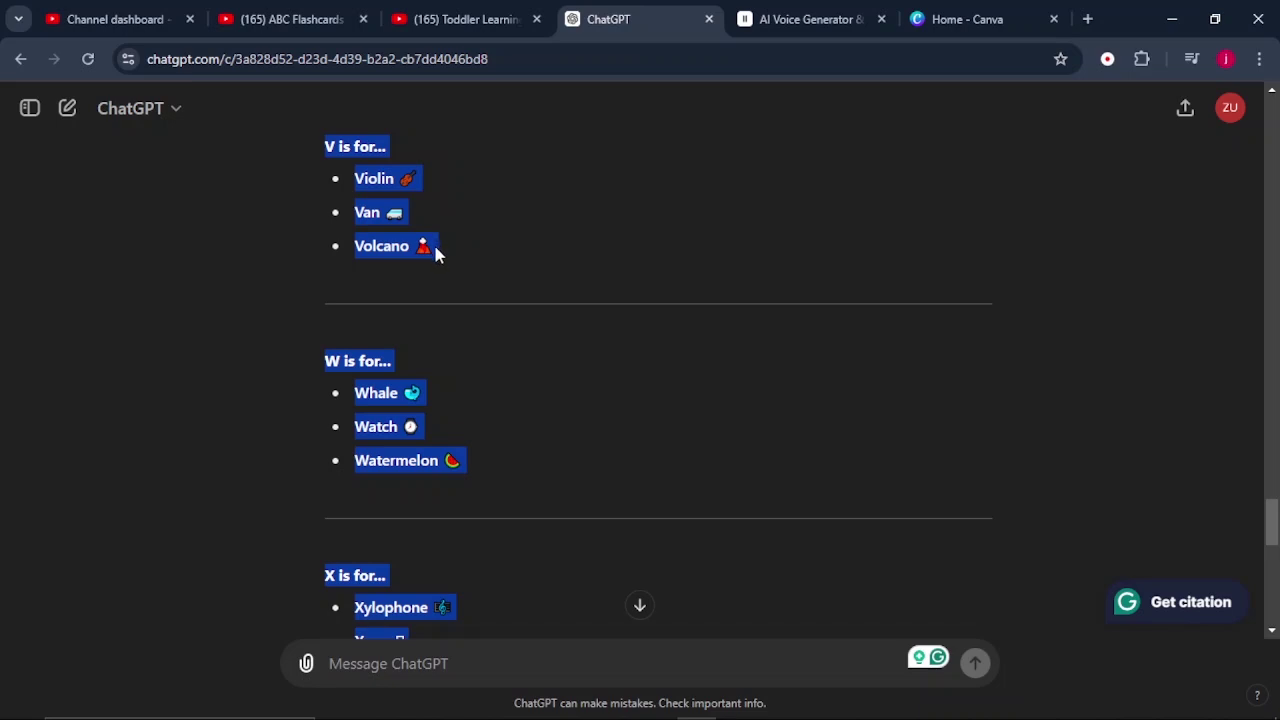
left_click(780, 22)
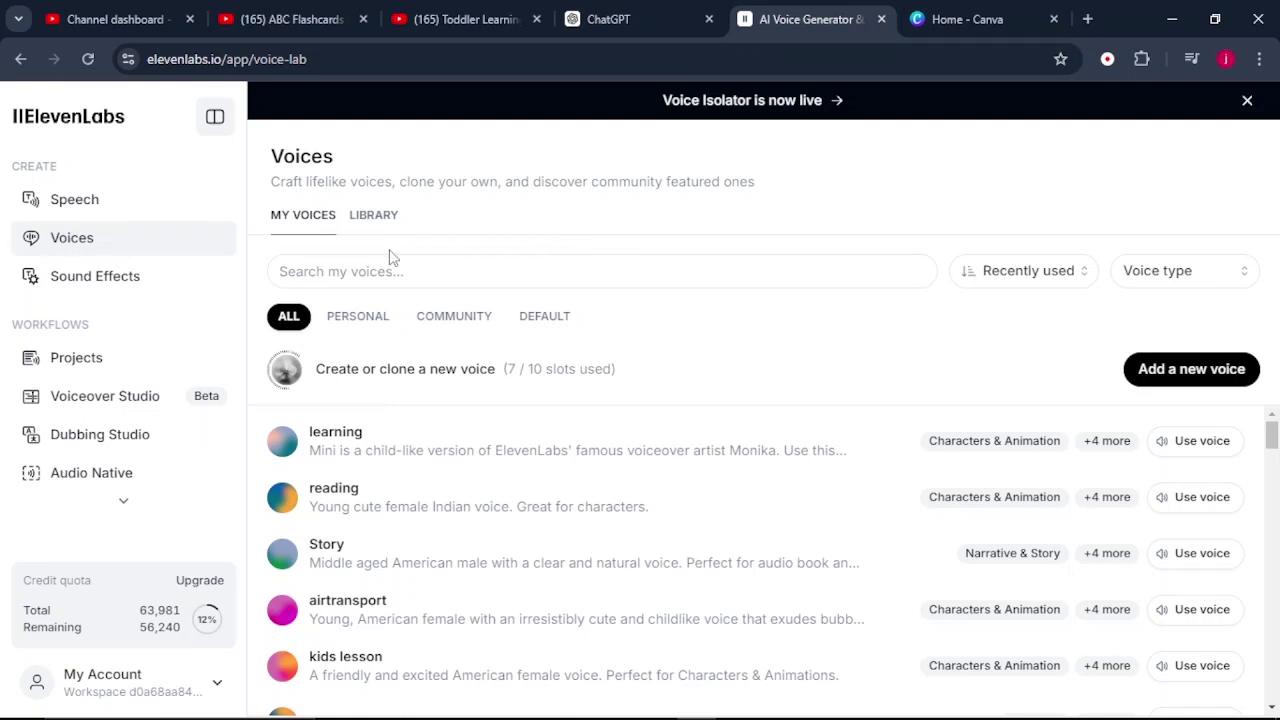
Paste the ABC lesson into the ElevenLabs Speech text box (1072 characters).
left_click(97, 208)
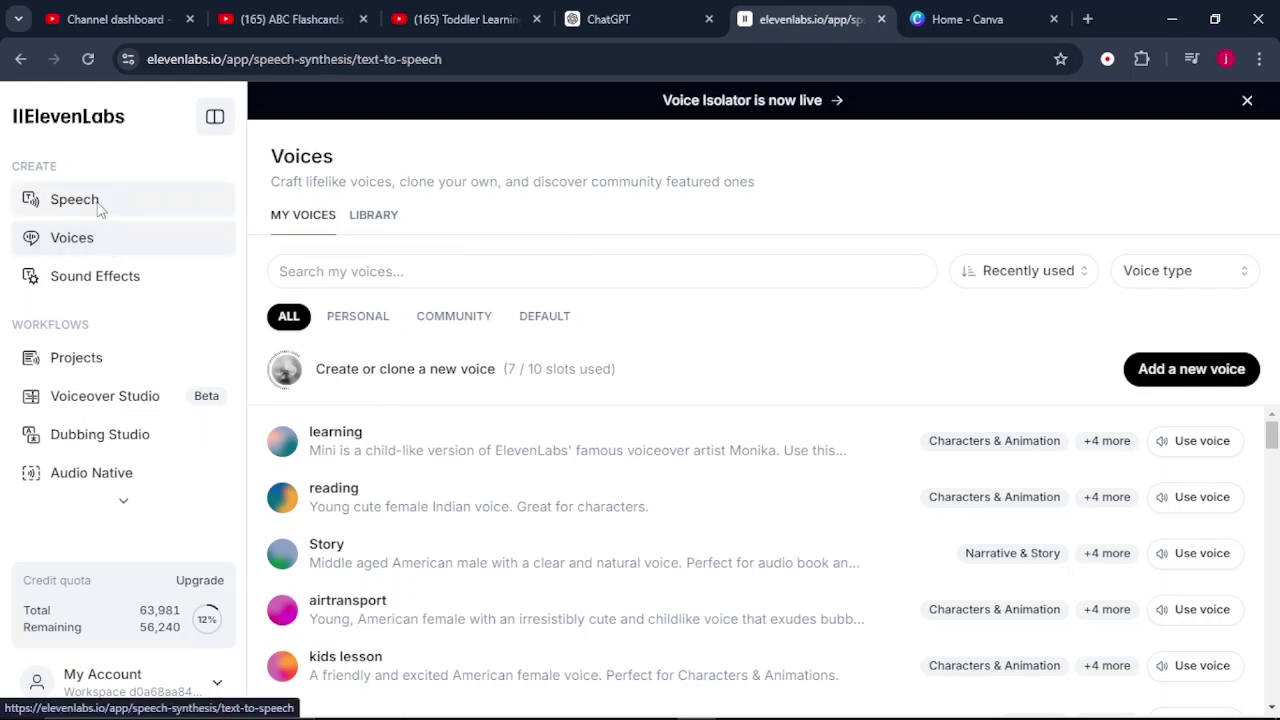
left_click(486, 391)
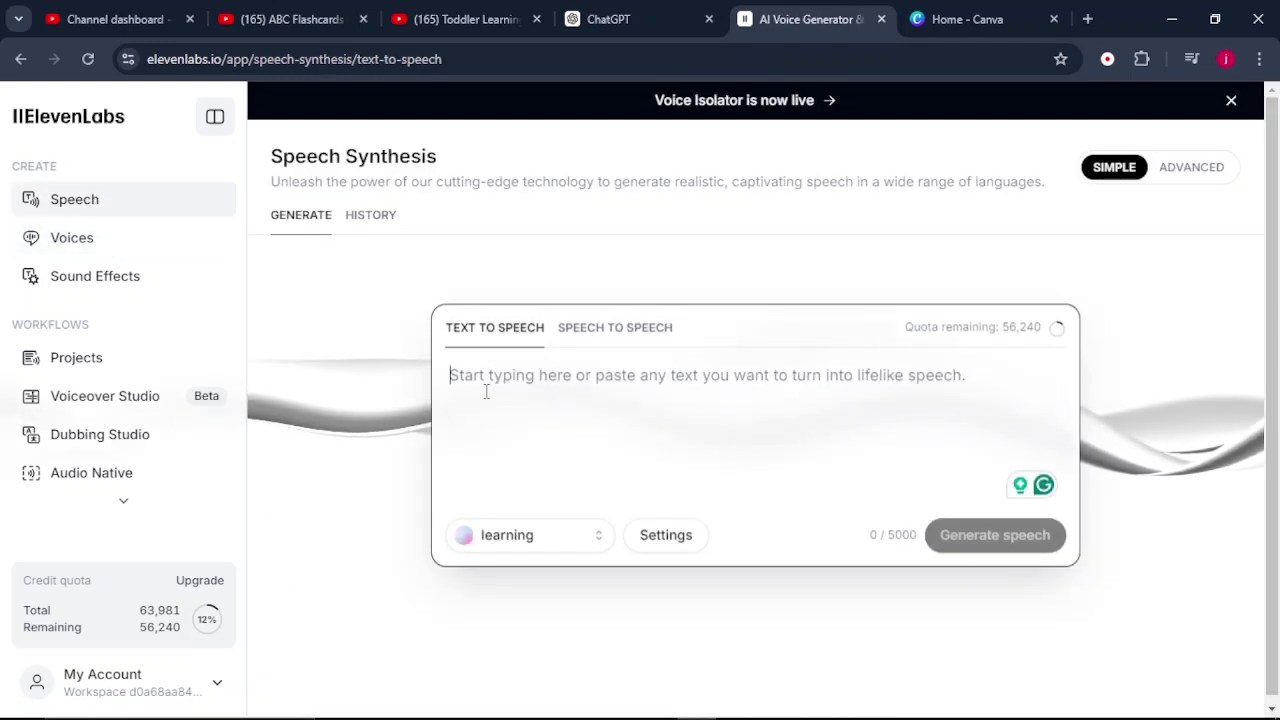
right_click(486, 390)
left_click(509, 266)
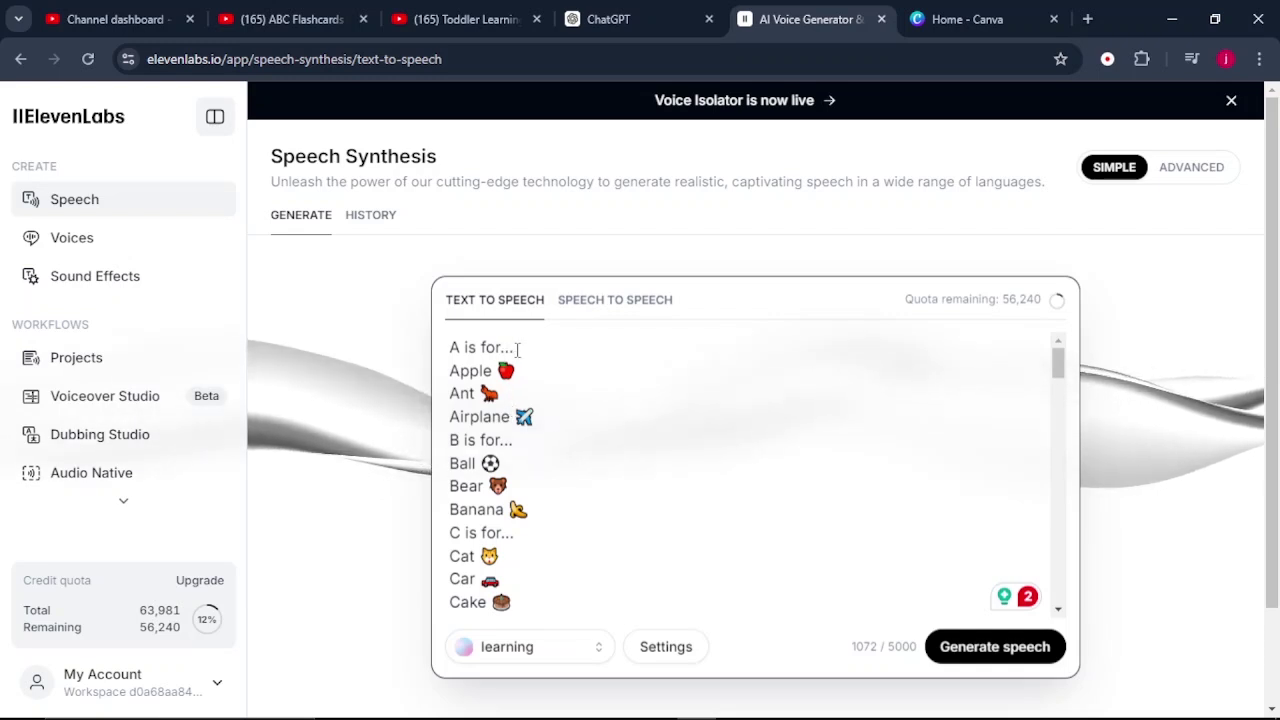
Add blank-line pauses after the 'A is for', Apple and Ant lines of the script.
key("Return")
key("Return")
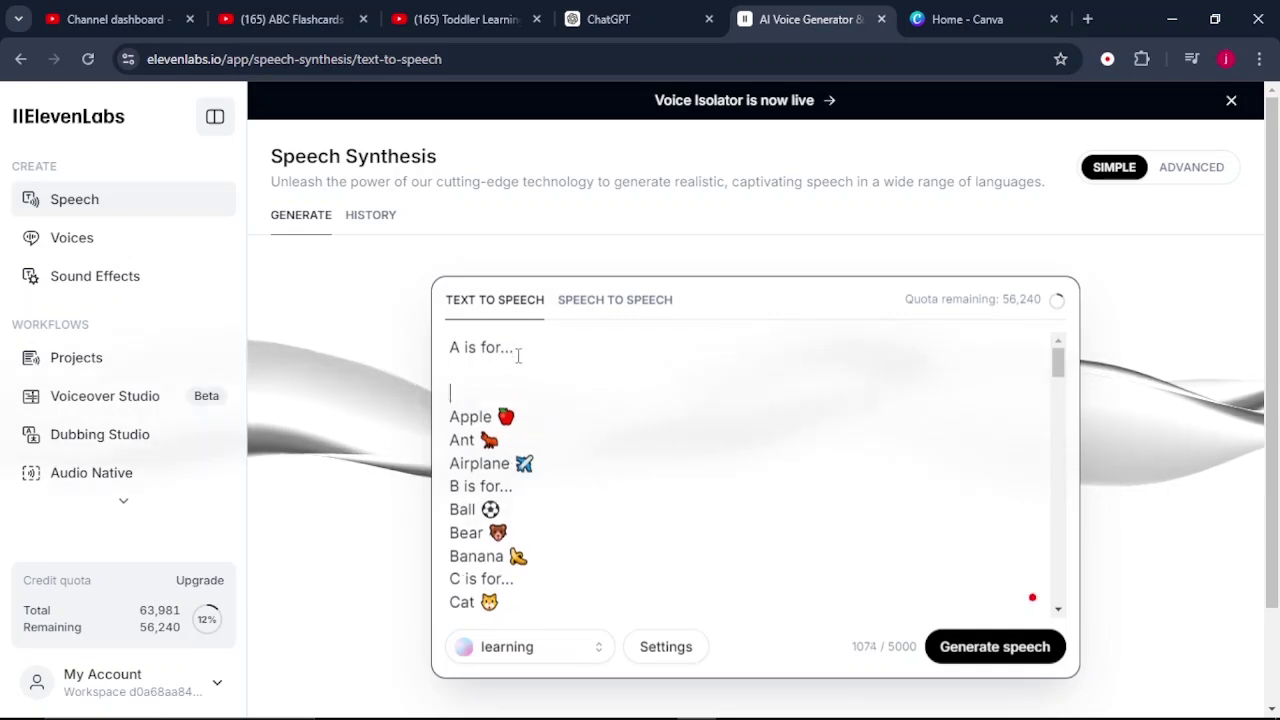
left_click(532, 418)
key("Return")
key("Return")
key("Return")
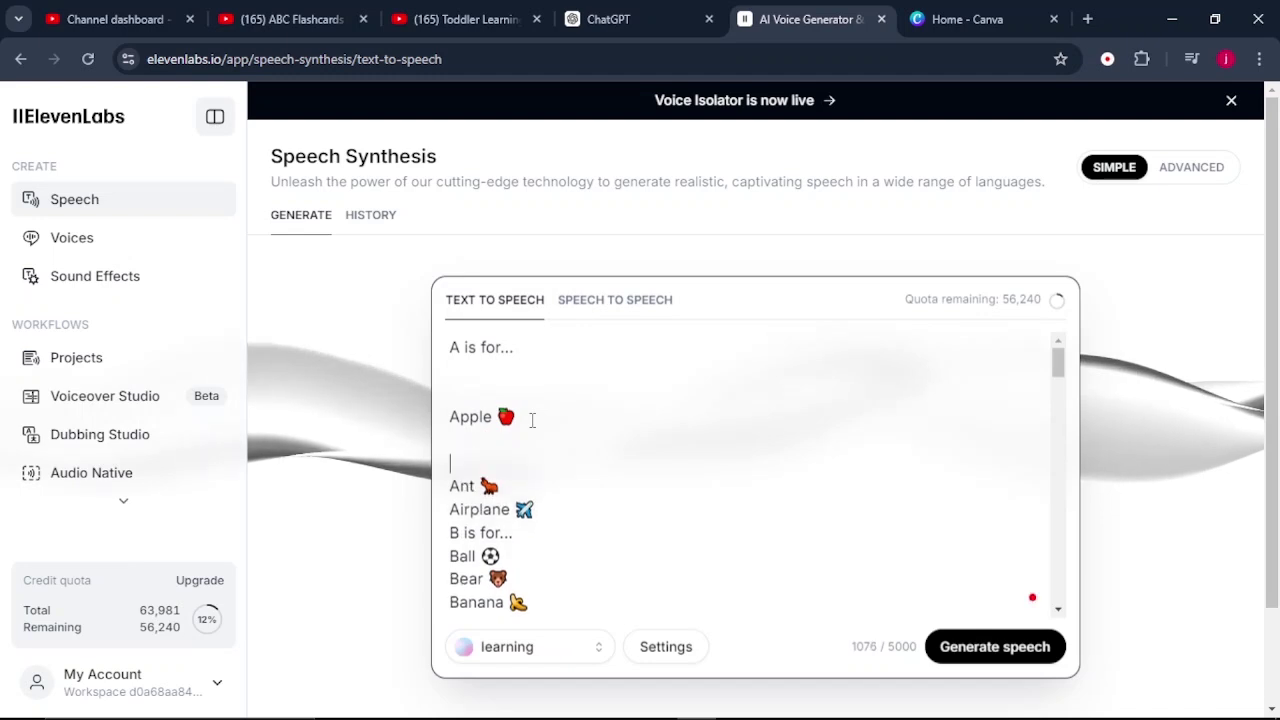
left_click(533, 506)
key("Return")
key("Return")
key("Return")
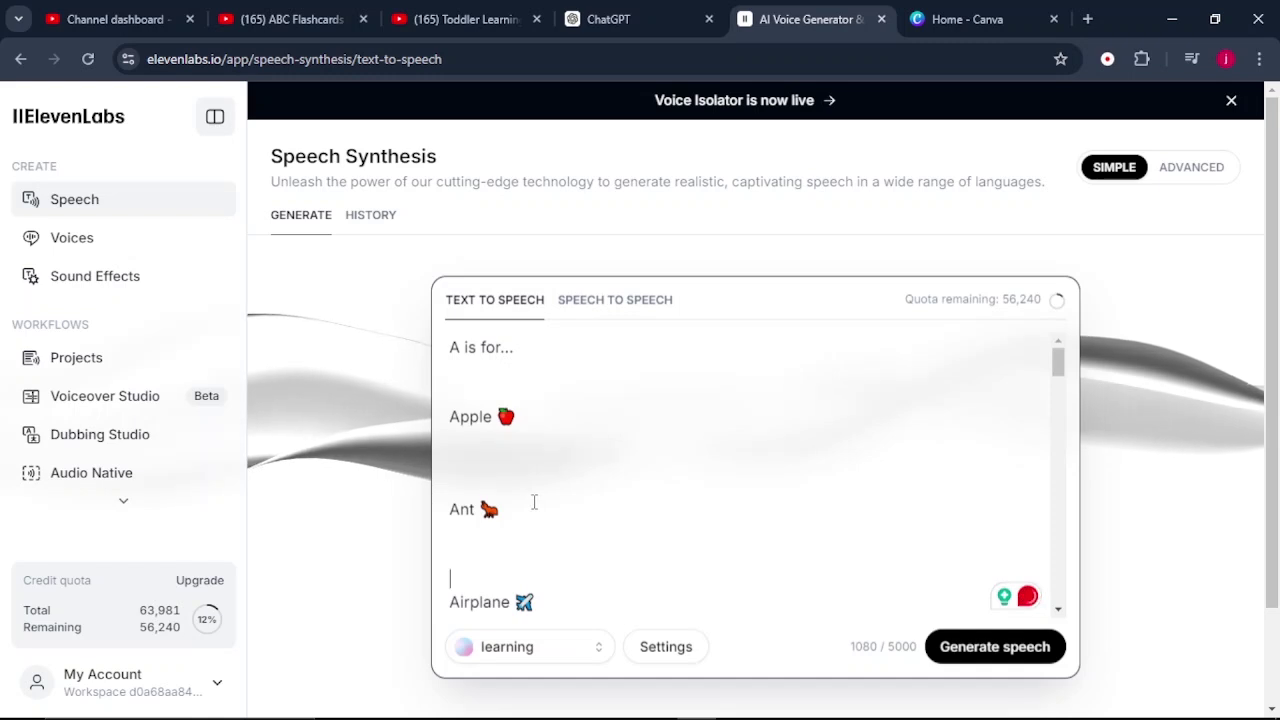
left_click(494, 415)
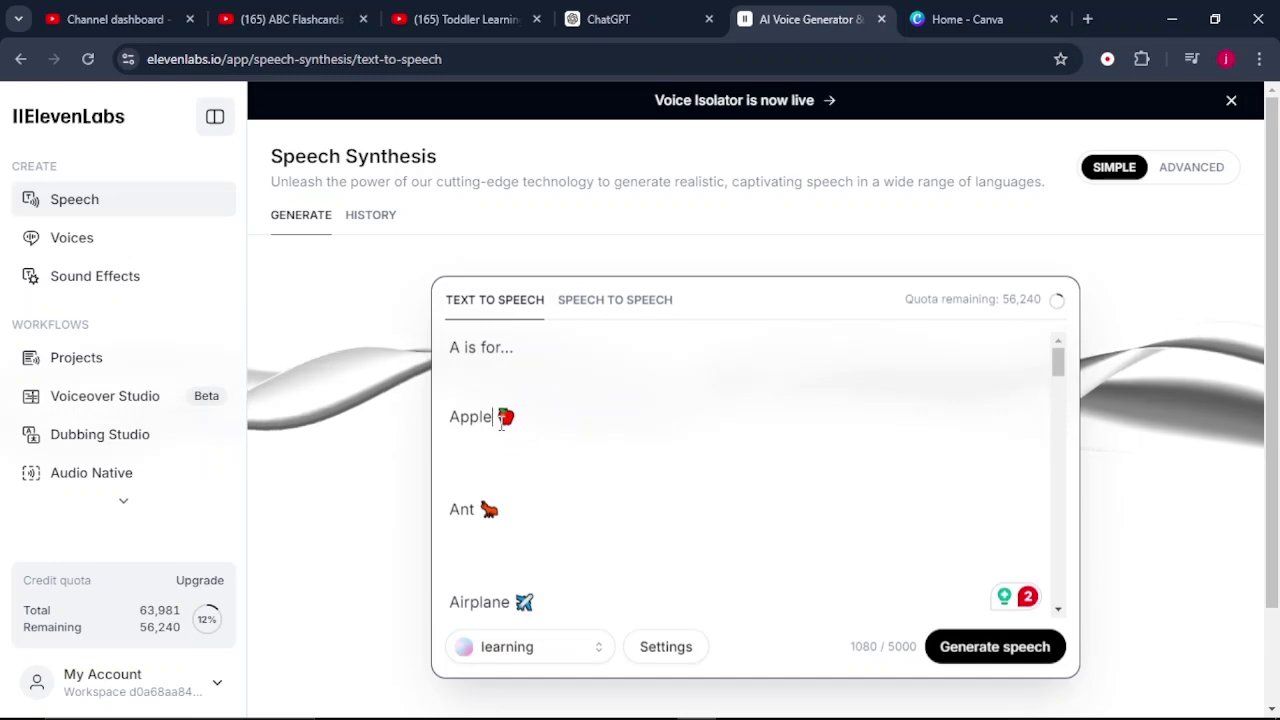
scroll(502, 422, "down", 2)
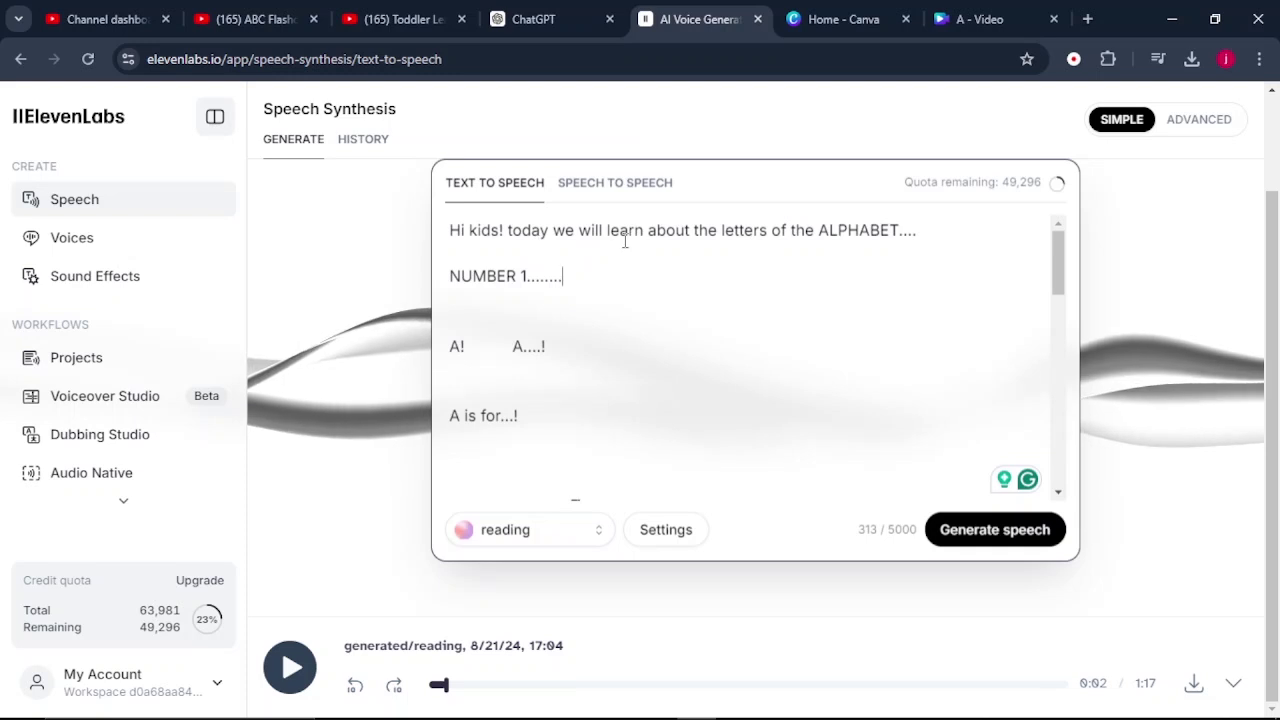
Check the ChatGPT lesson, then remove the Banana line so the script ends at Bear (283 characters).
left_click(553, 22)
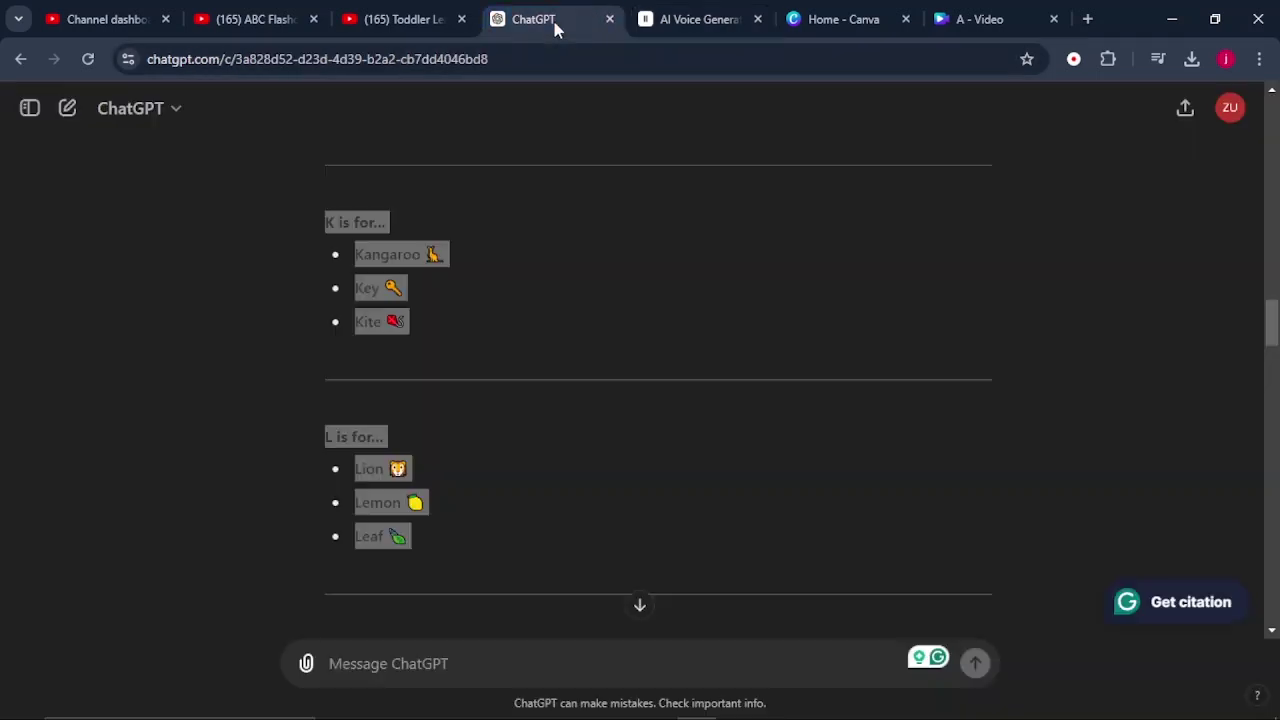
left_click(672, 19)
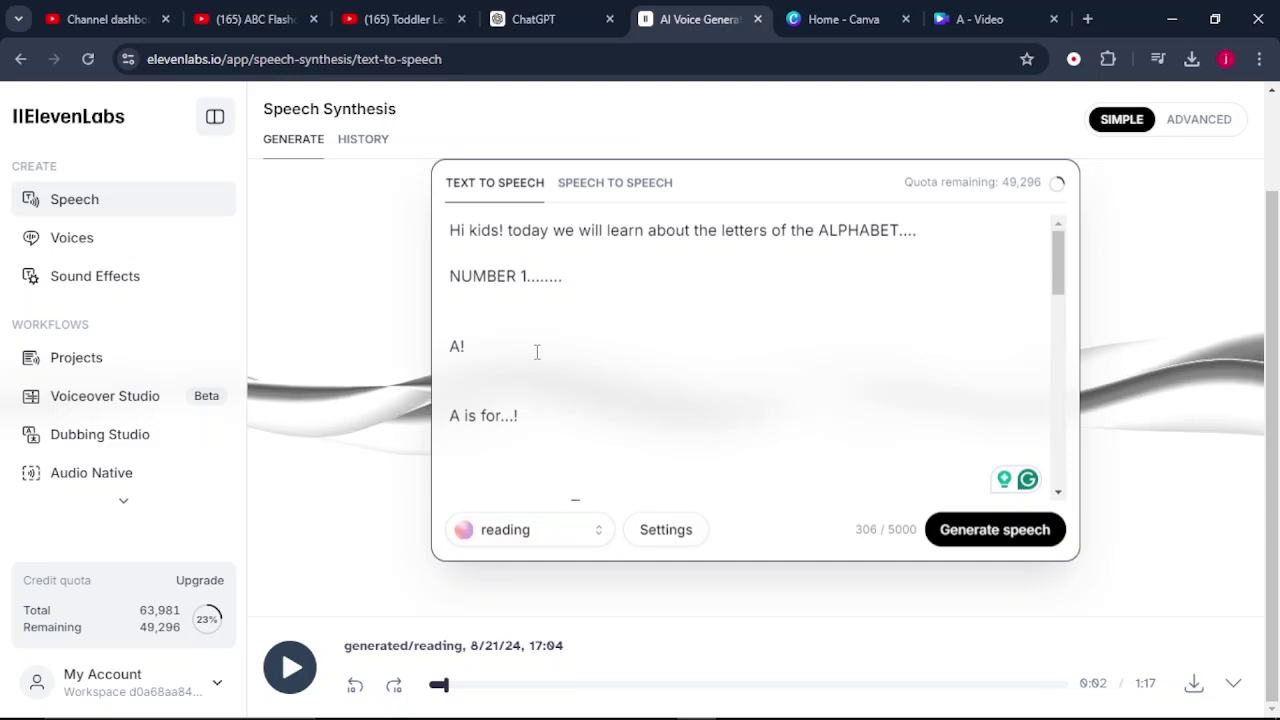
scroll(537, 352, "down", 1)
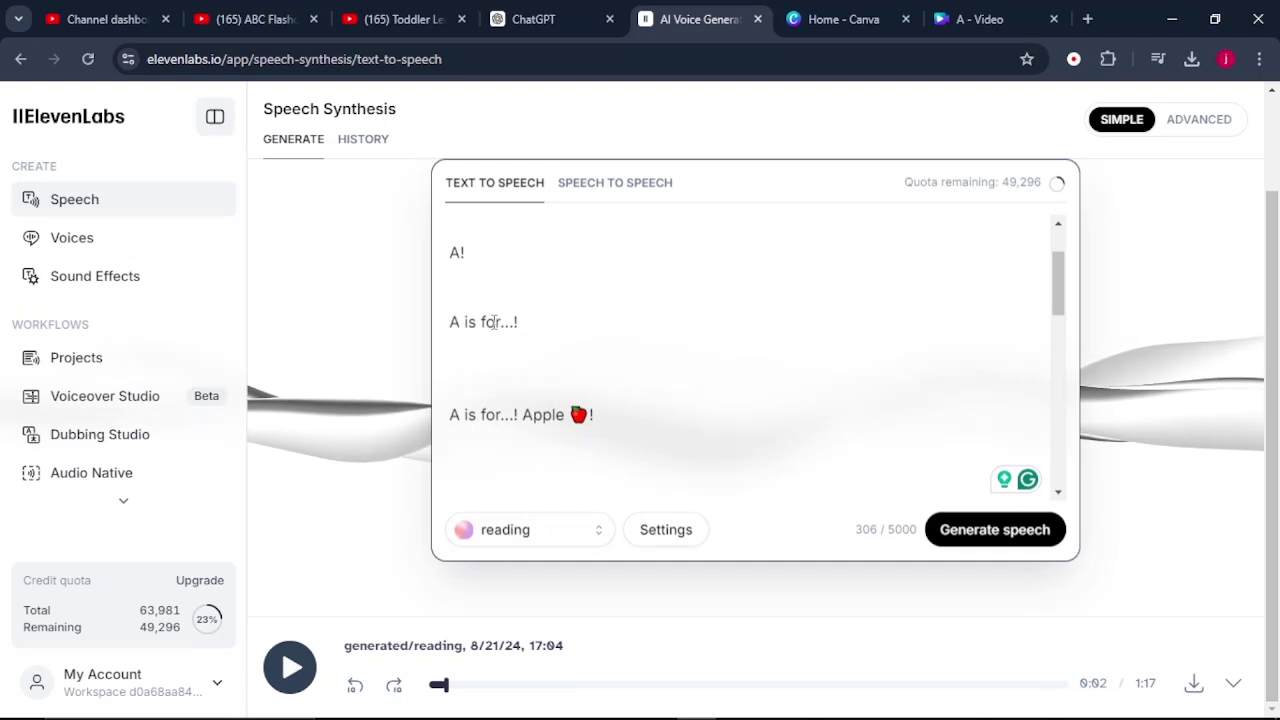
scroll(494, 346, "down", 1)
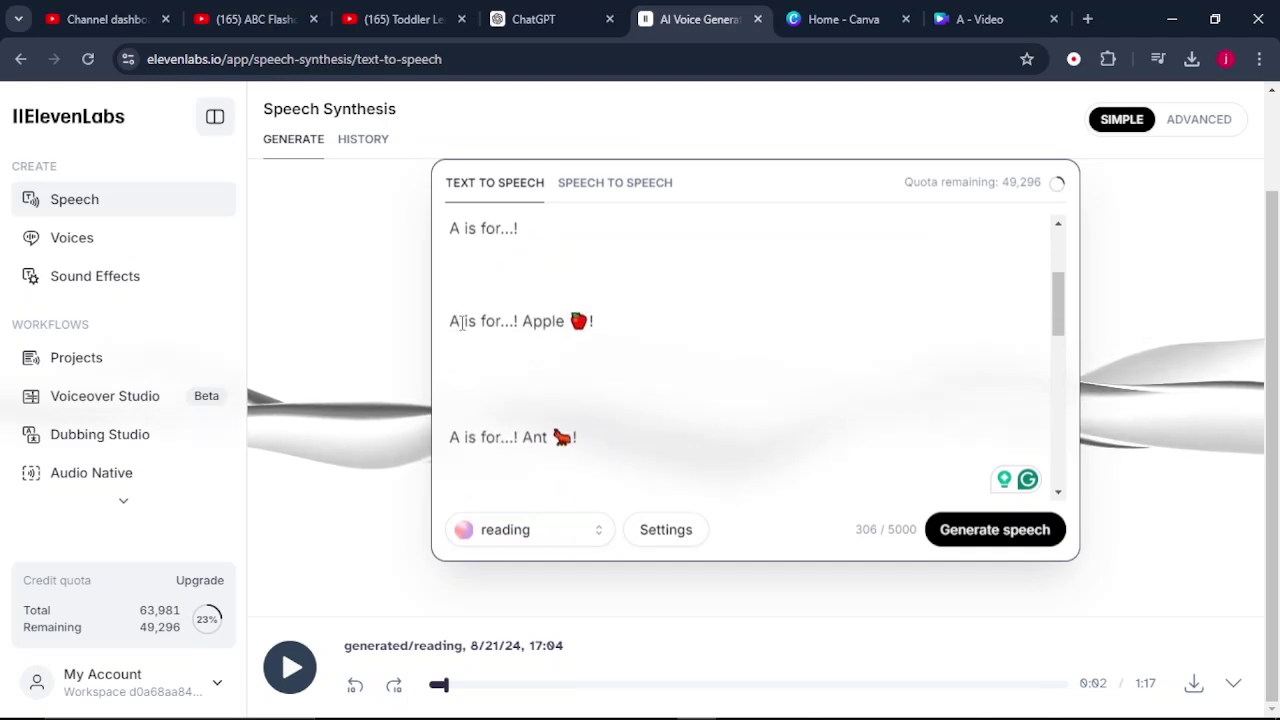
scroll(585, 332, "down", 1)
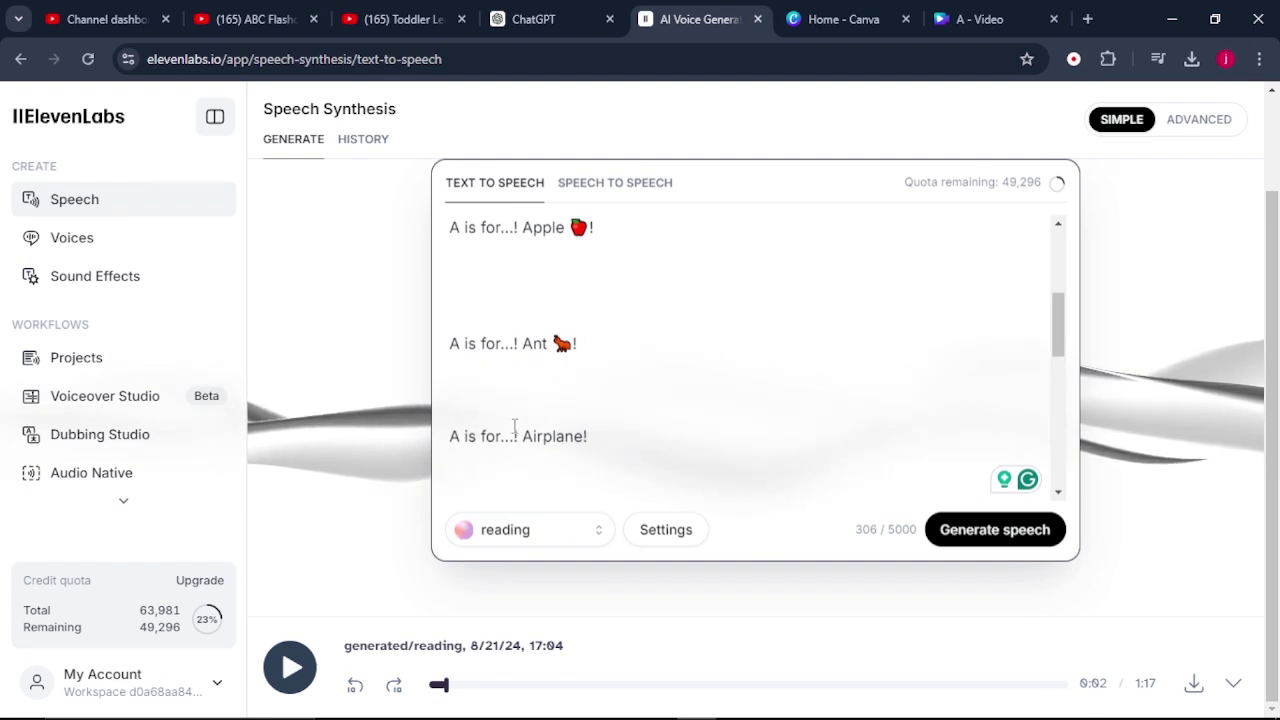
scroll(613, 432, "down", 2)
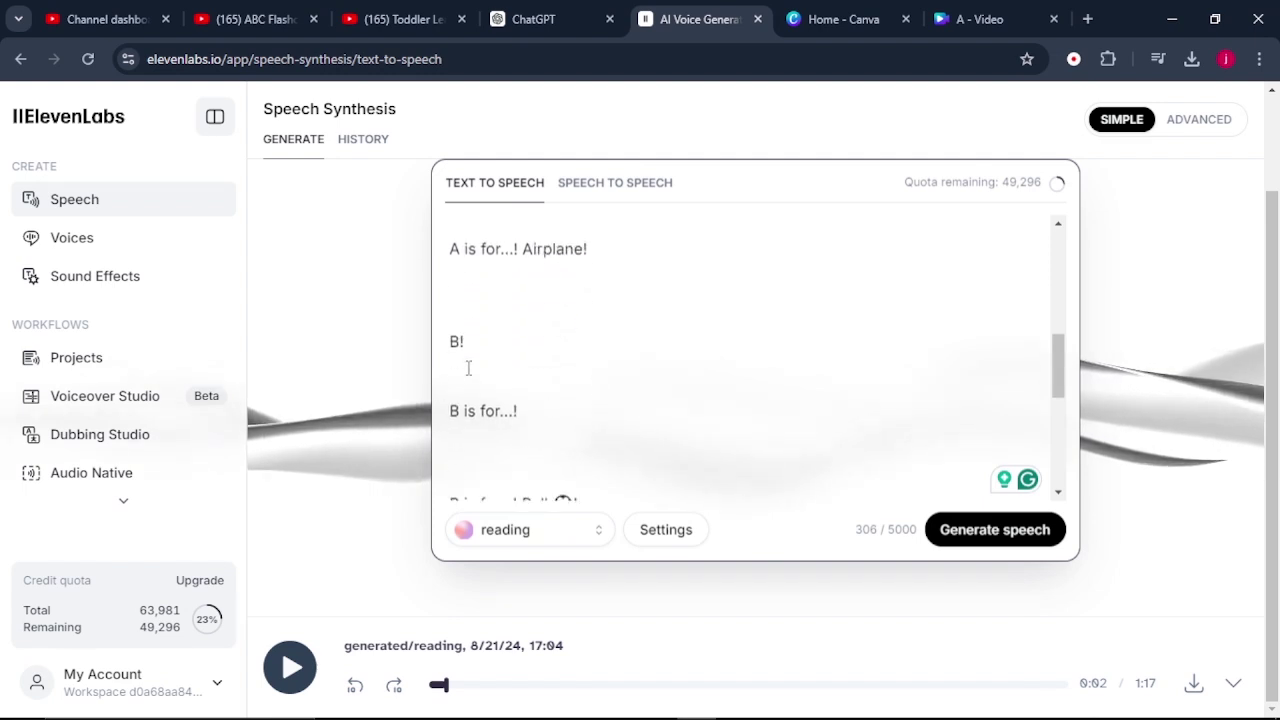
scroll(494, 406, "down", 1)
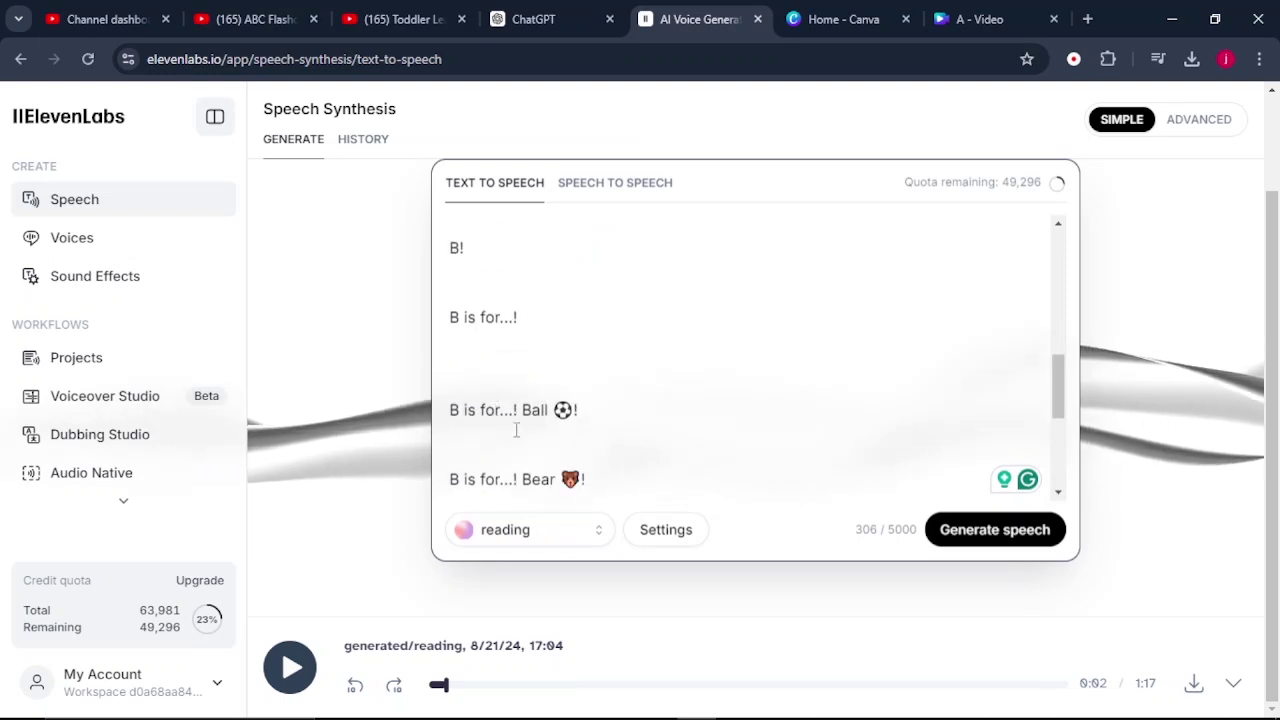
scroll(514, 426, "down", 2)
key("ctrl+z")
scroll(471, 451, "down", 2)
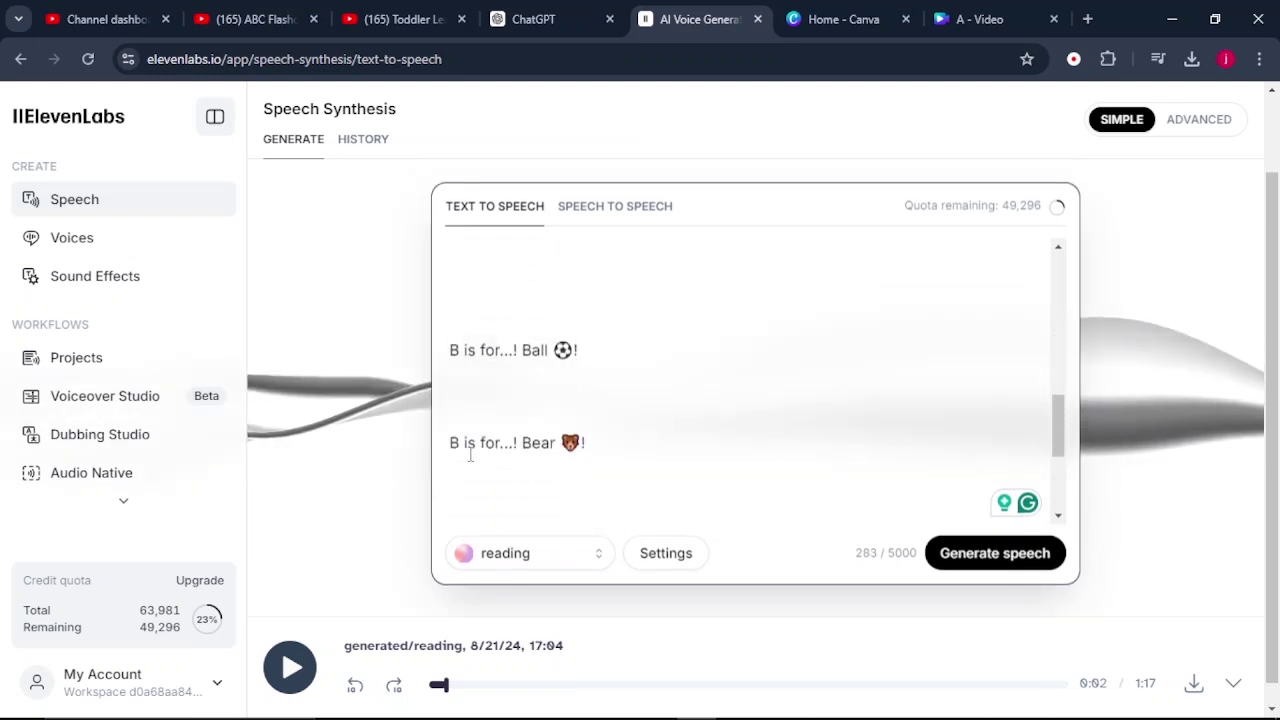
scroll(469, 451, "up", 4)
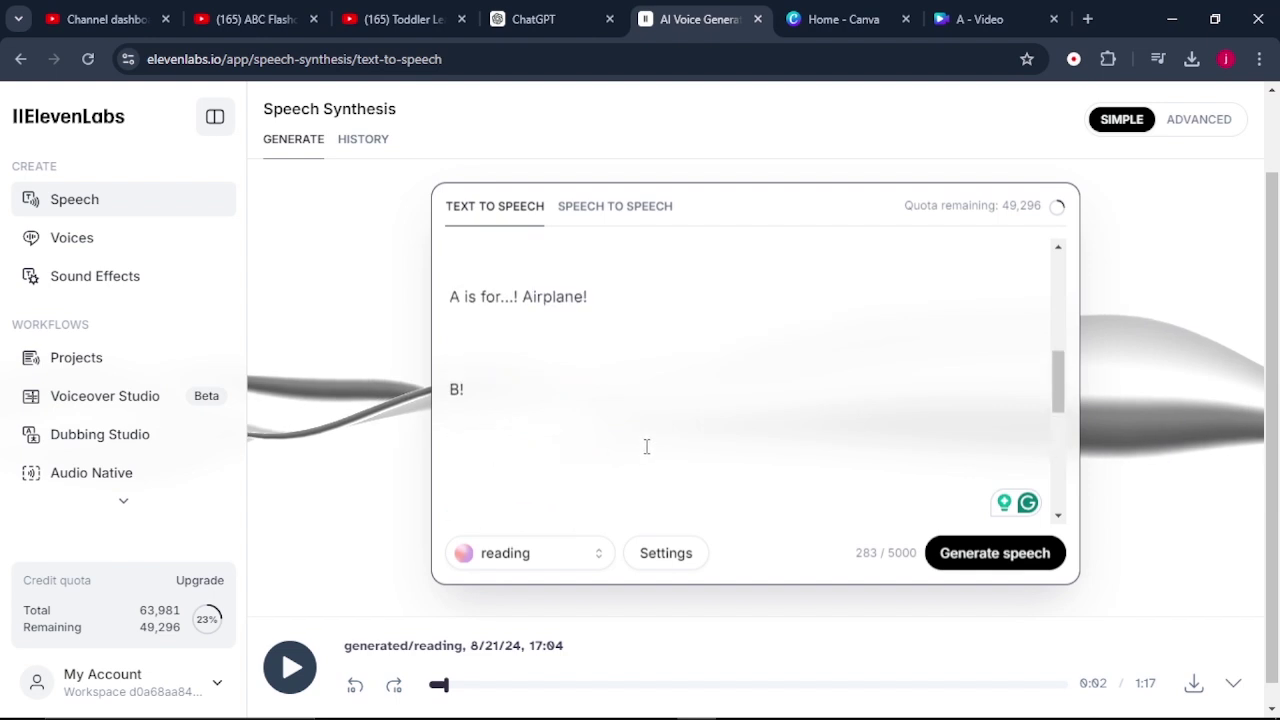
Keep the reading voice and generate a new 0:22 speech clip from the script.
left_click(515, 558)
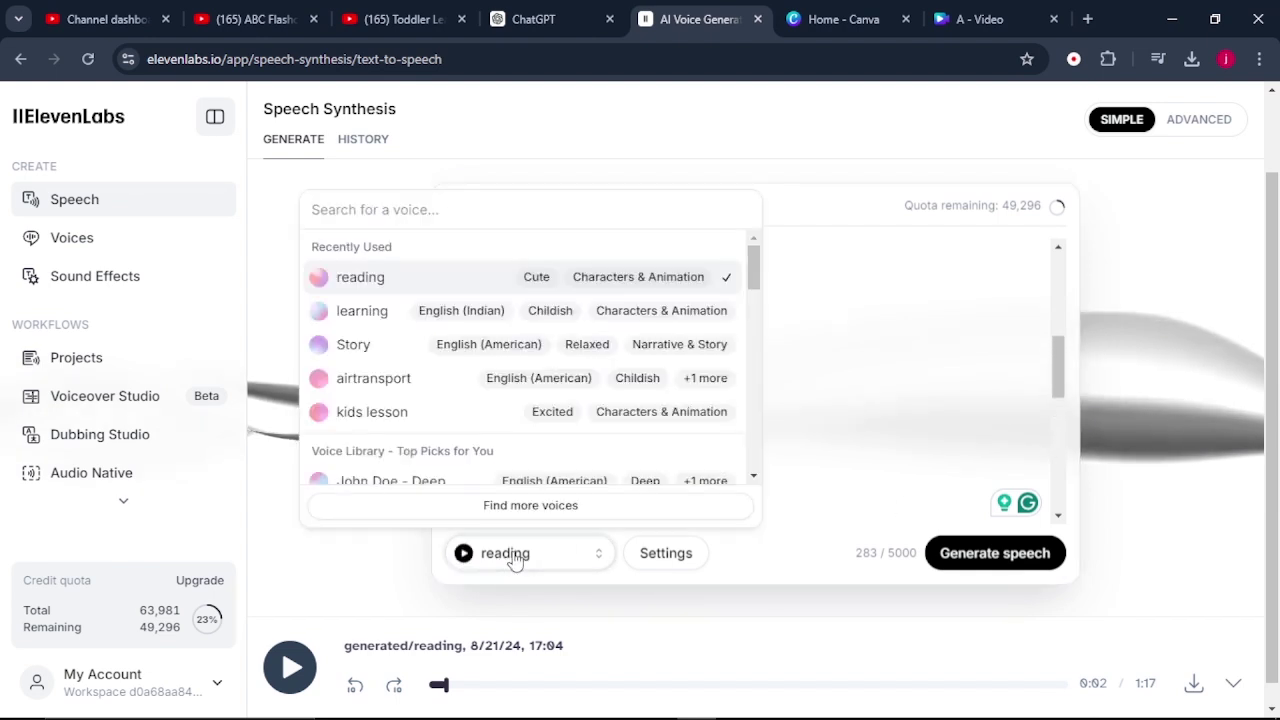
scroll(437, 410, "down", 5)
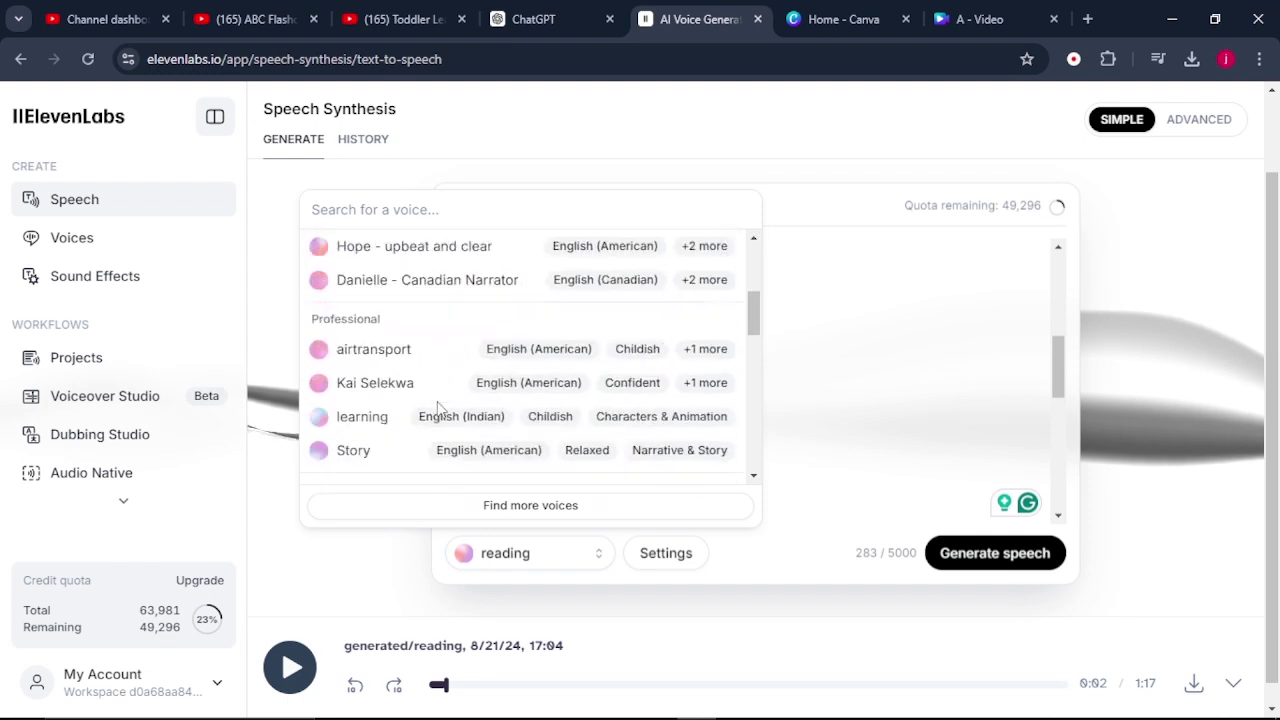
key("Escape")
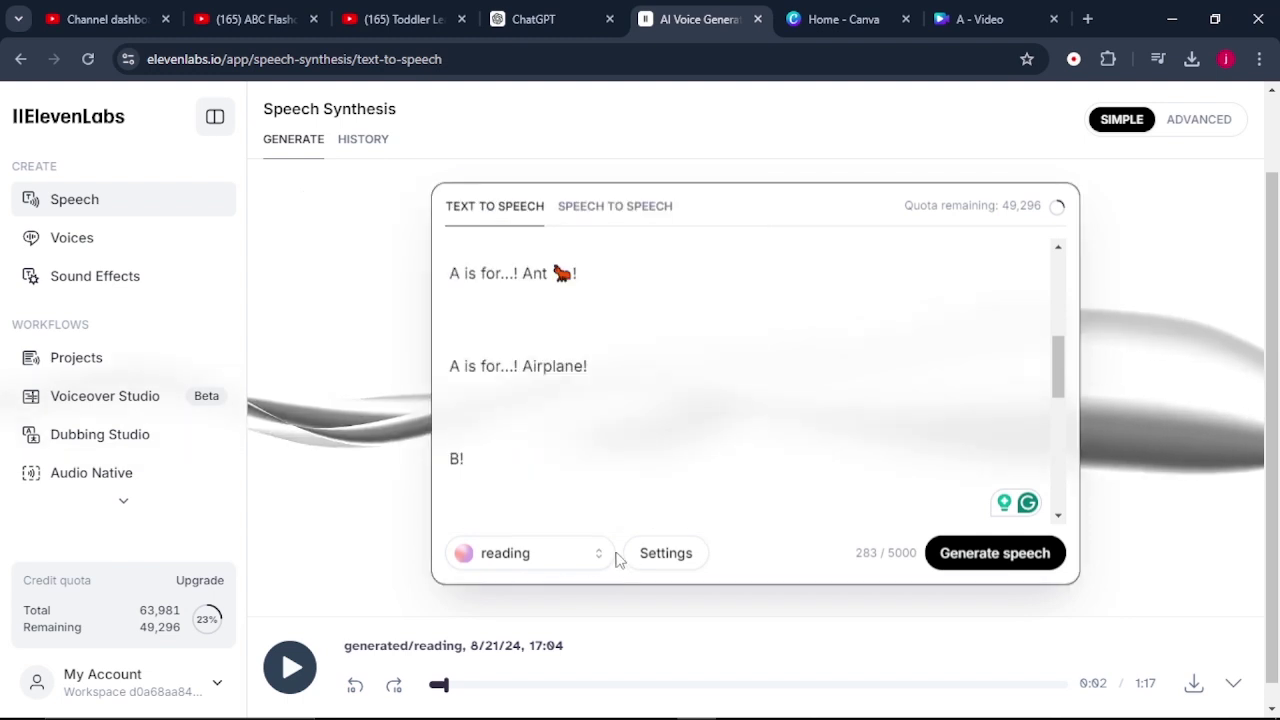
left_click(957, 556)
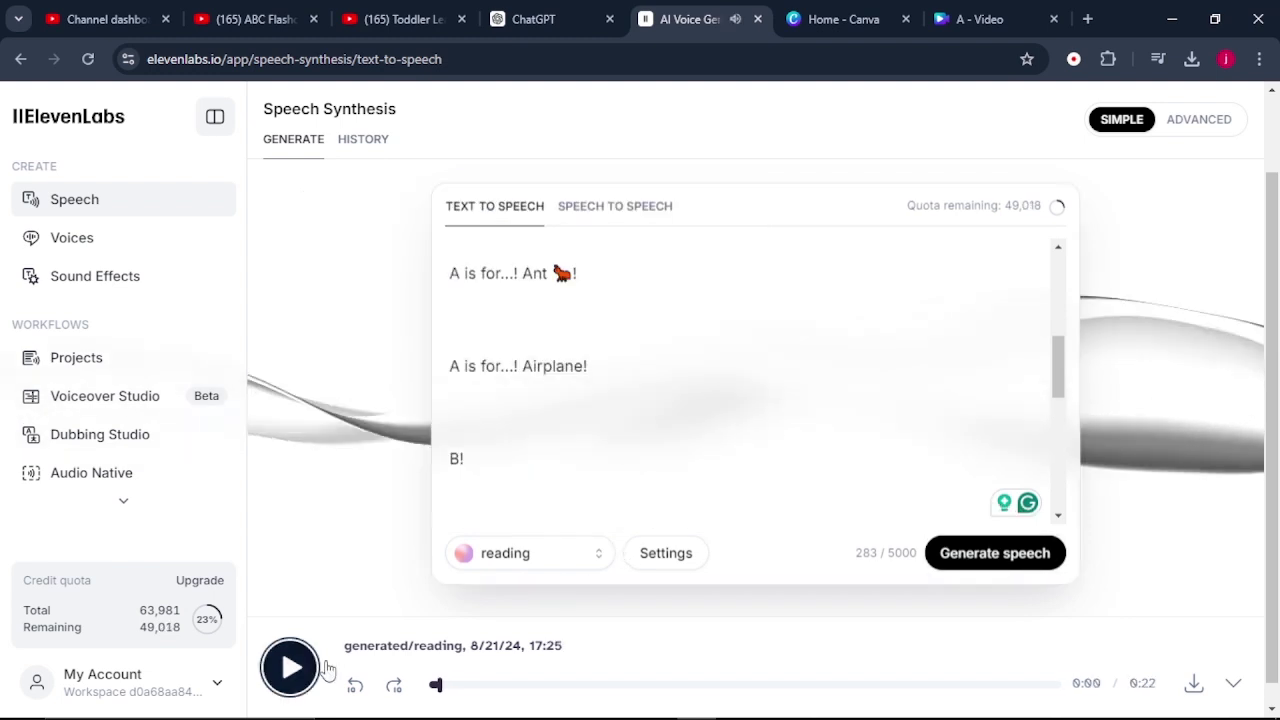
Download the generated clip and go to the Canva home page.
left_click(1194, 687)
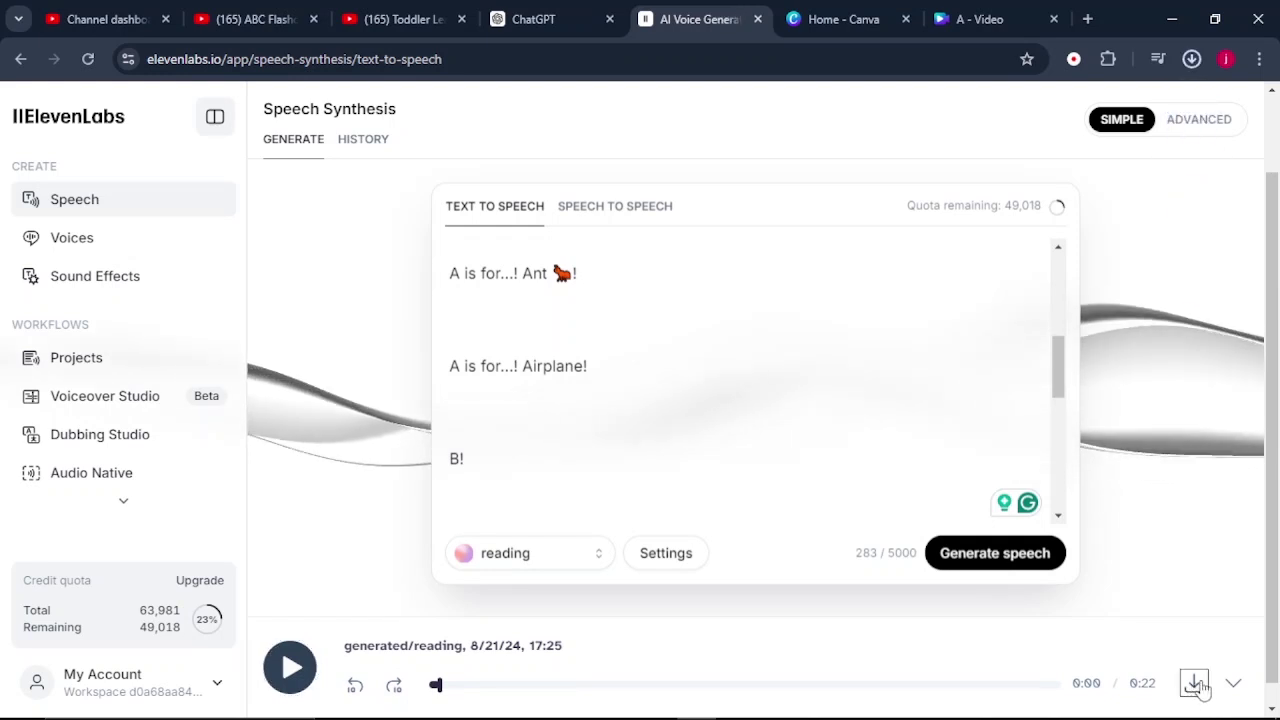
left_click(687, 412)
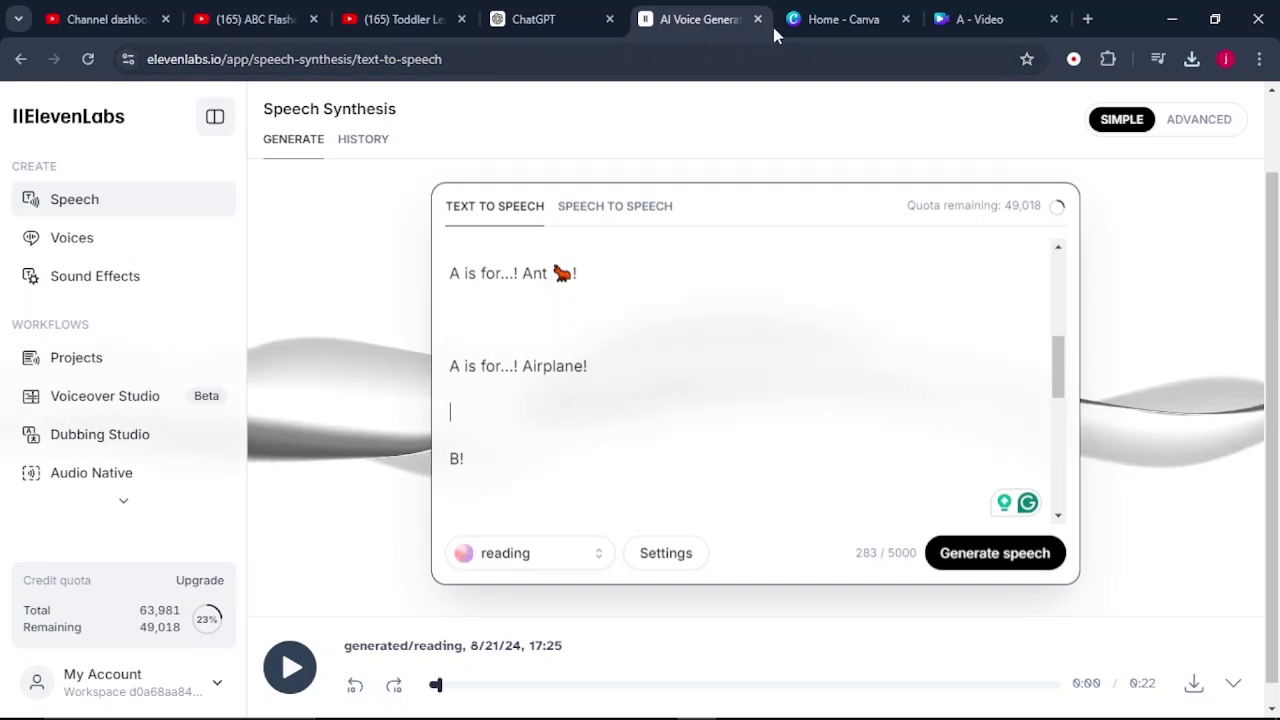
left_click(818, 20)
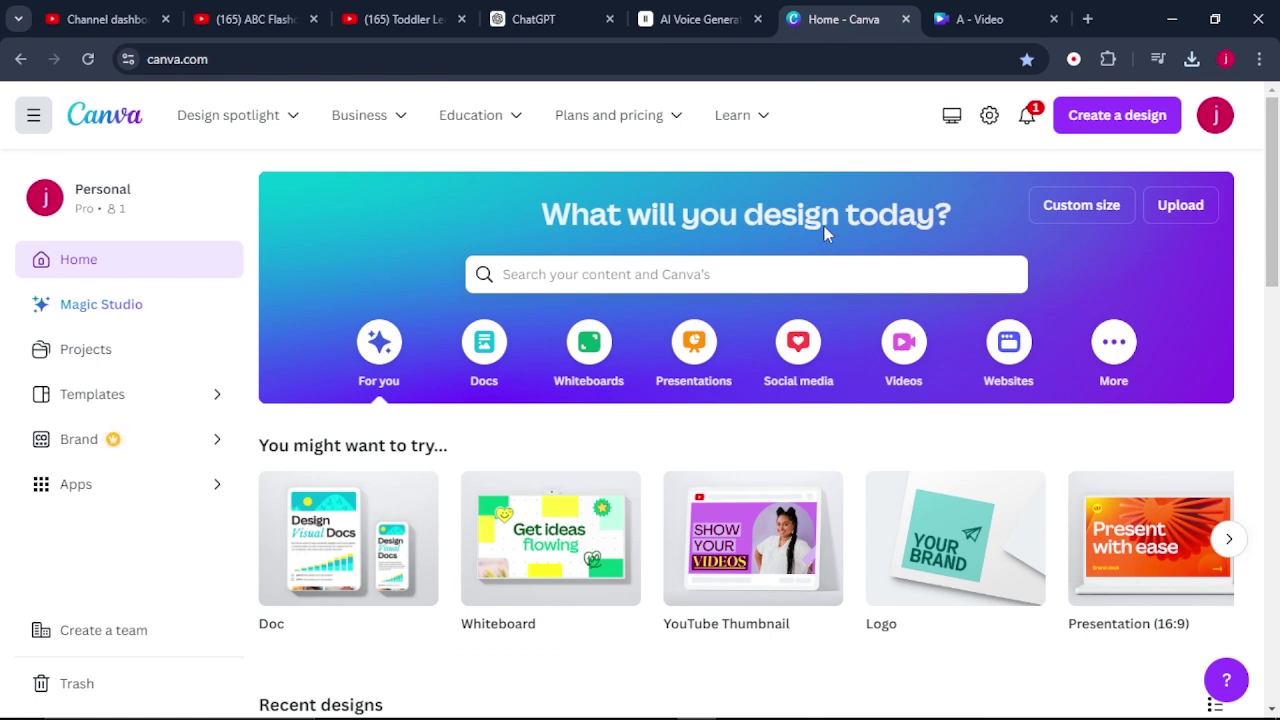
Create a new blank Video design with a single 5.0s page.
left_click(1082, 118)
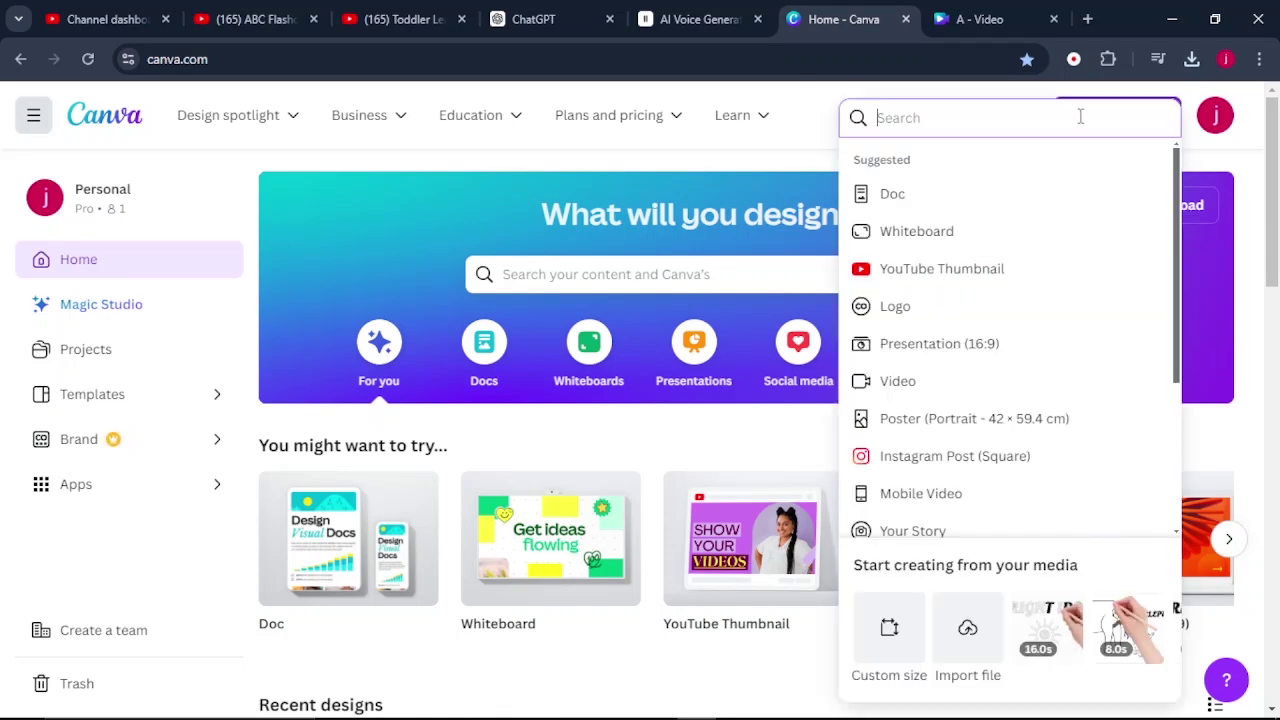
left_click(900, 381)
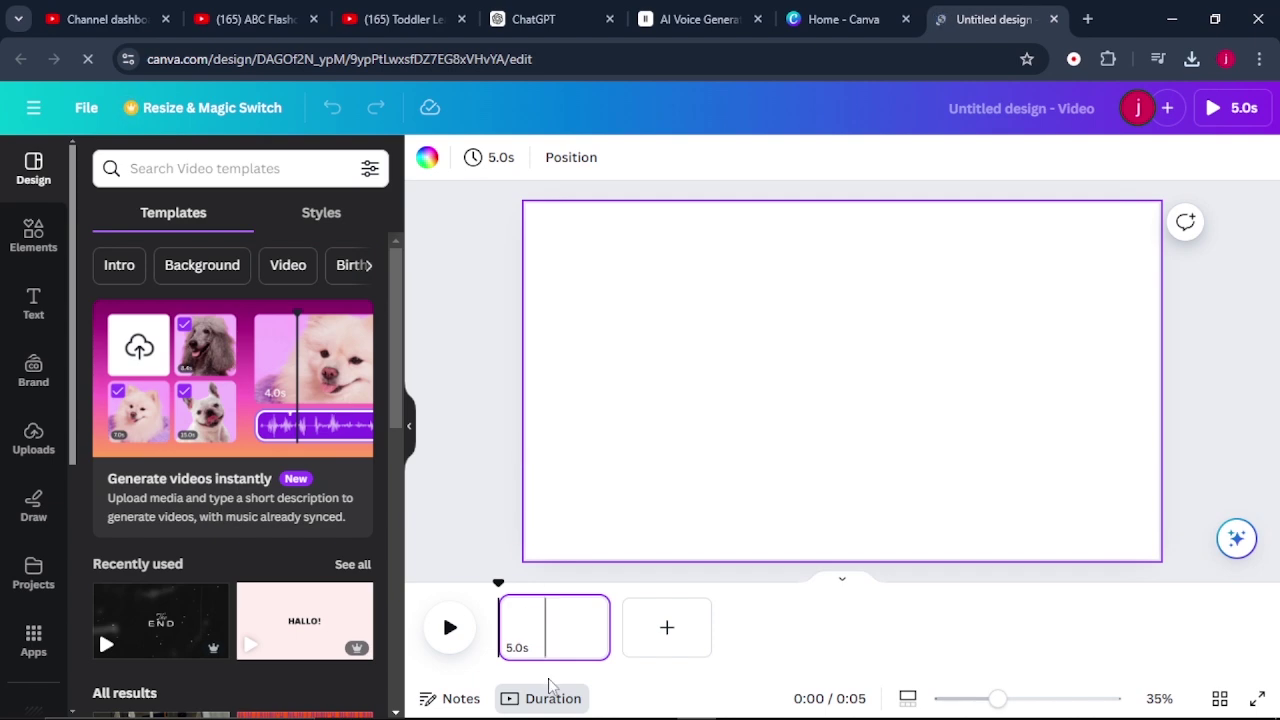
Upload the ElevenLabs voice clip from Downloads and place the 0:22 audio on the timeline.
left_click(577, 701)
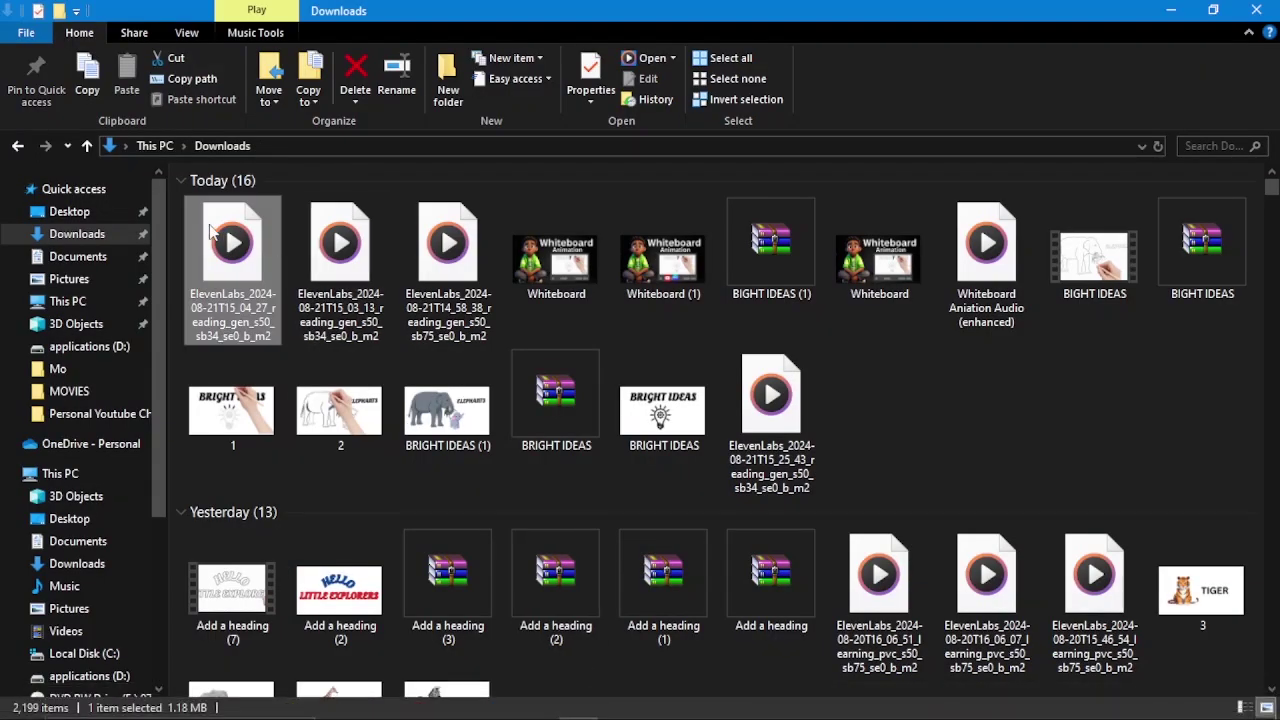
left_click_drag(233, 260, 275, 487)
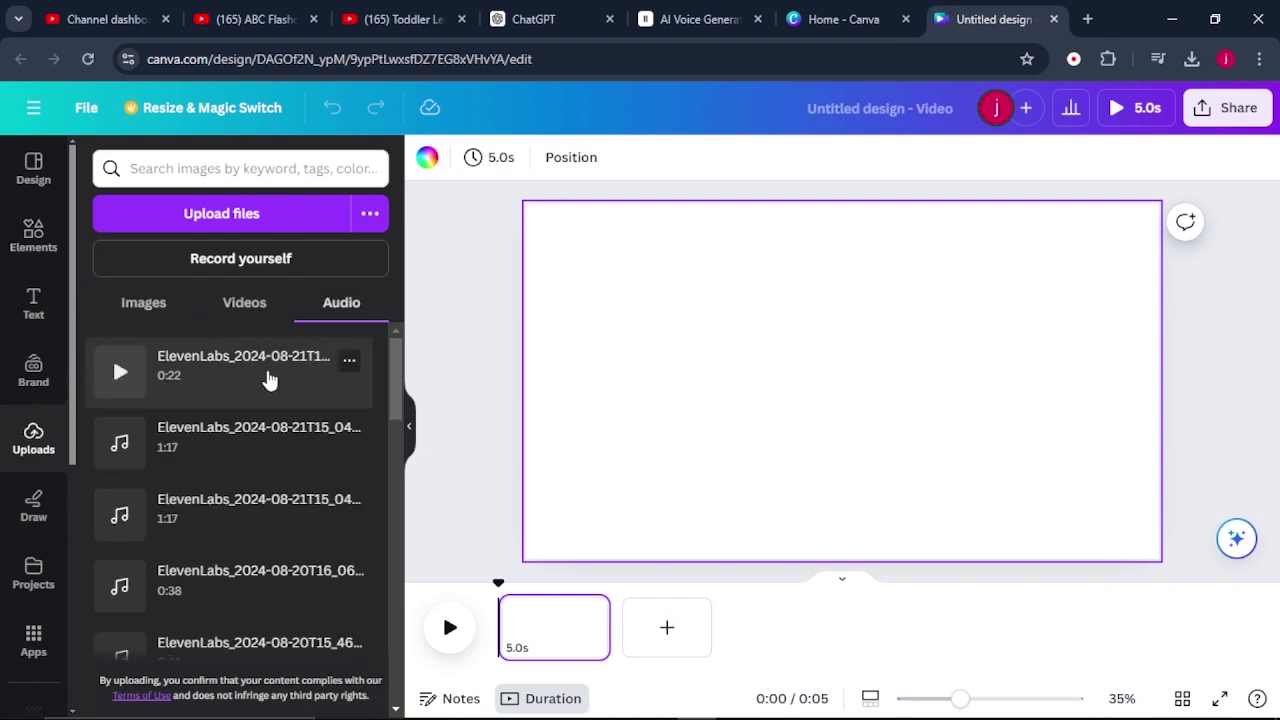
left_click_drag(266, 376, 500, 642)
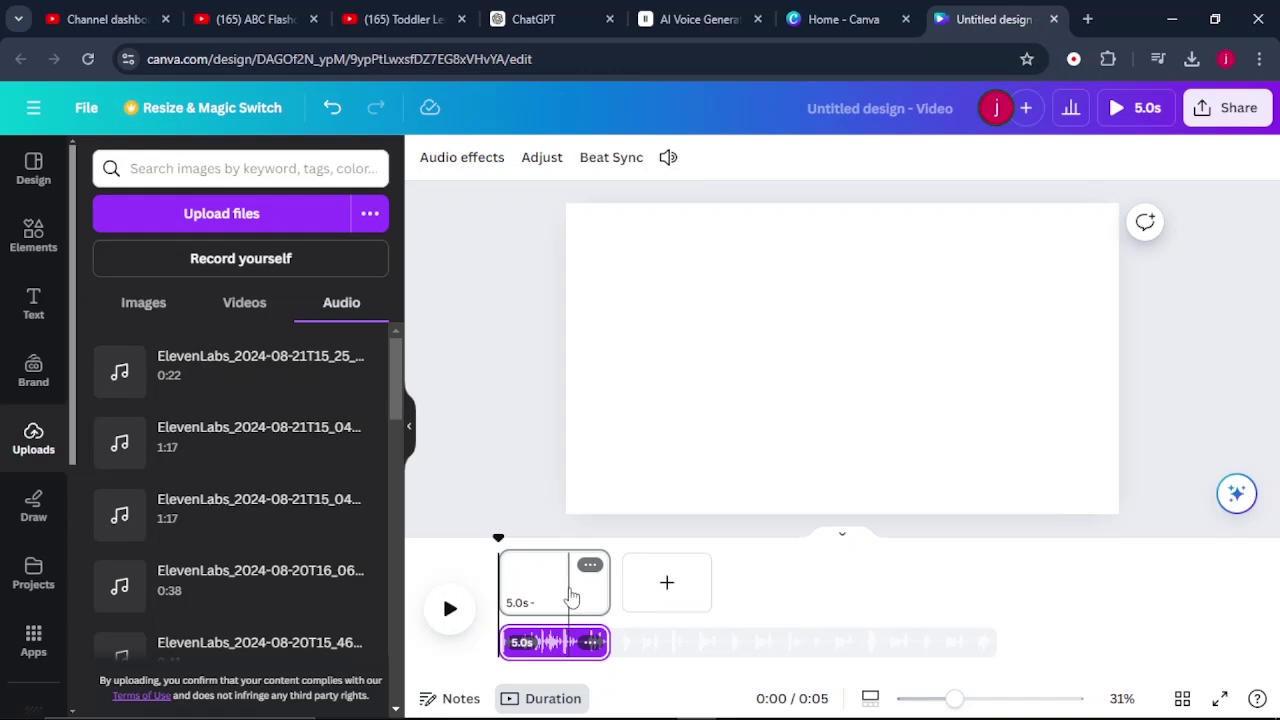
Split the first page and the audio track at about 0:05.
left_click(572, 597)
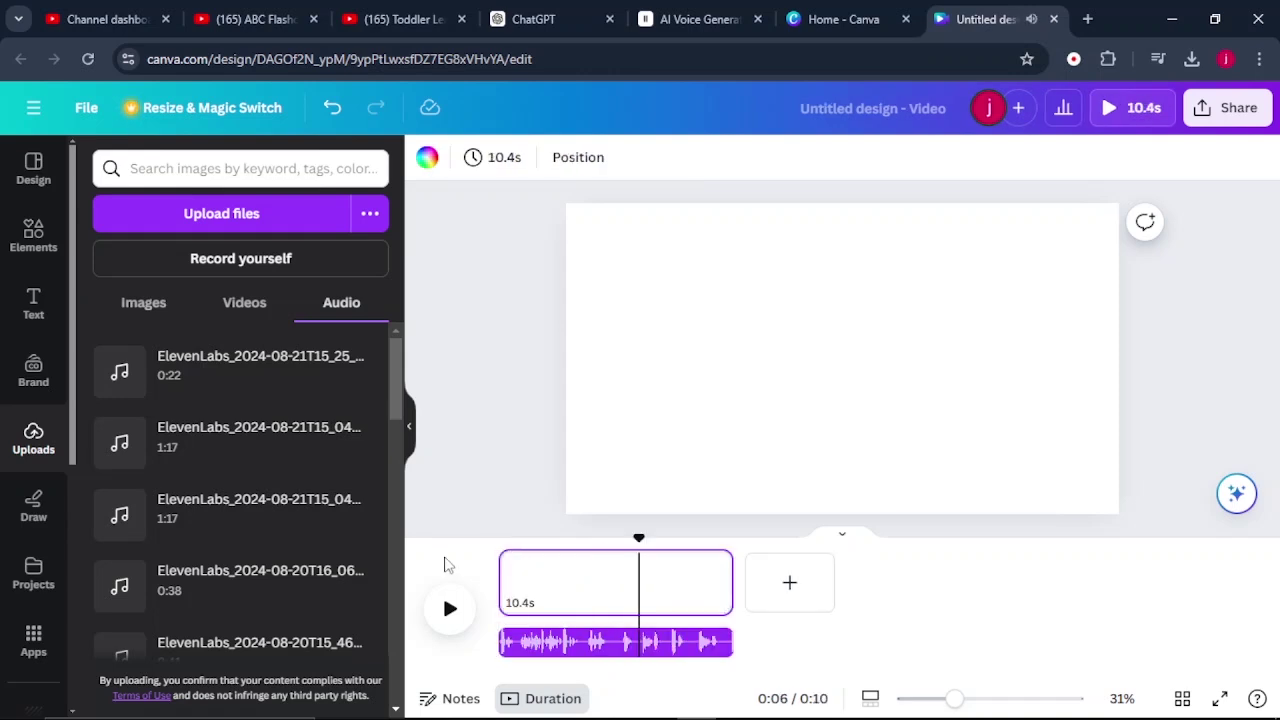
left_click_drag(640, 540, 624, 558)
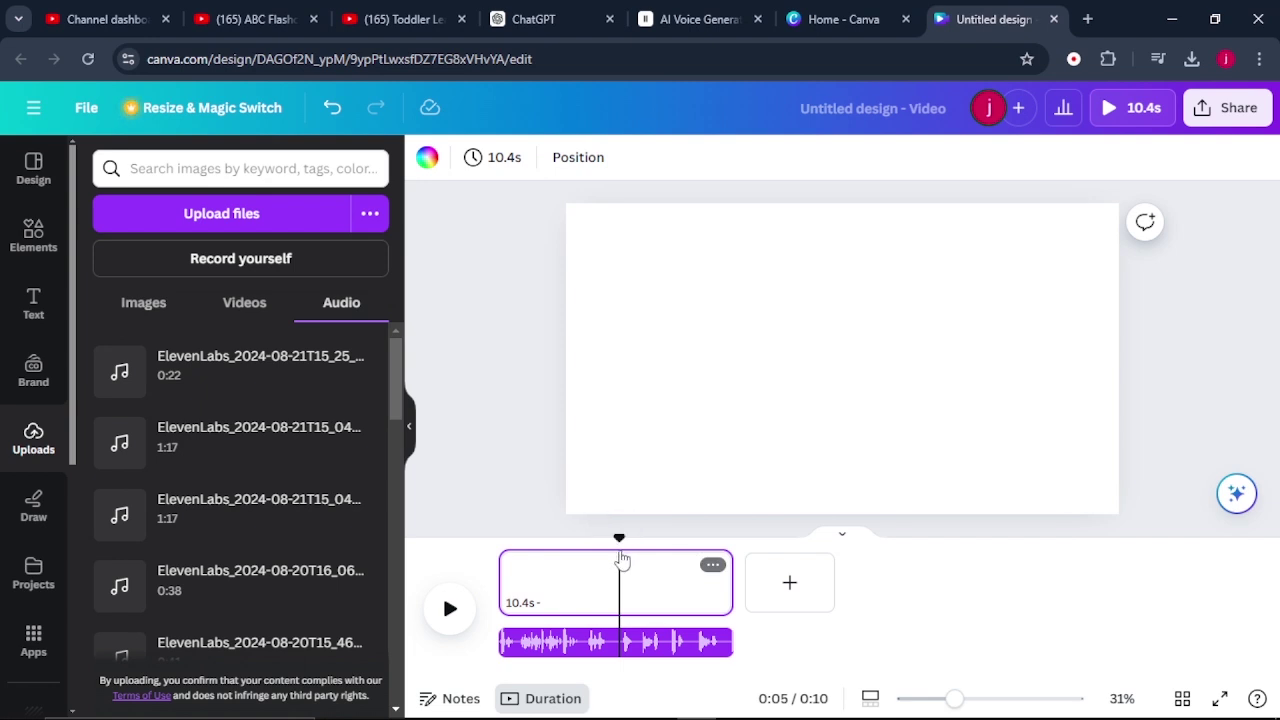
right_click(619, 566)
left_click(672, 437)
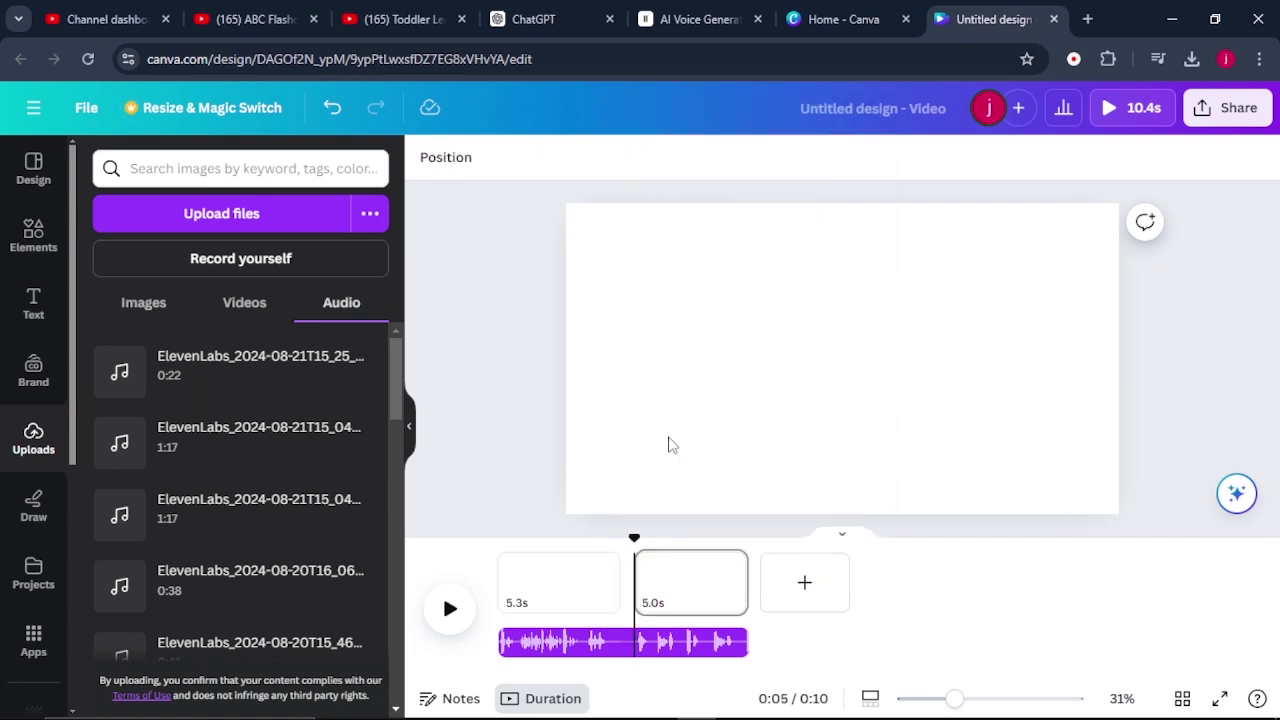
right_click(636, 642)
left_click(690, 611)
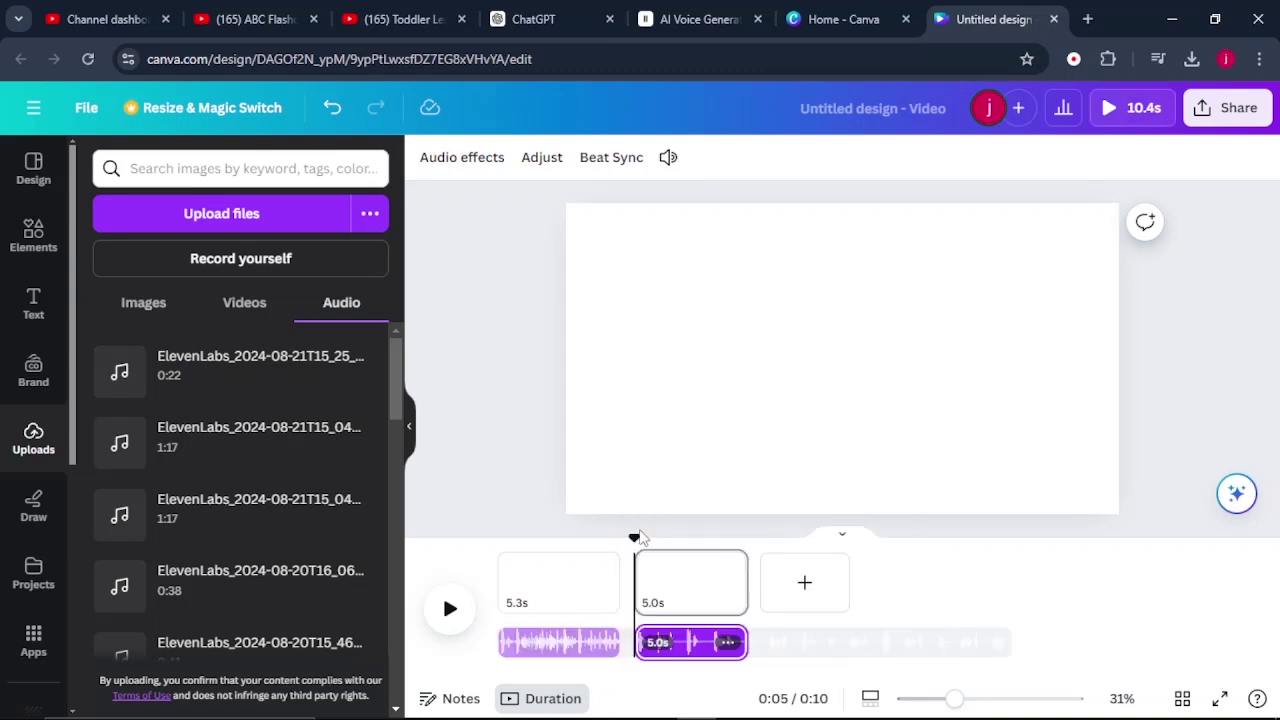
Split the second page and audio at about 0:06 into 0.6s and 4.4s parts.
left_click_drag(636, 537, 650, 537)
right_click(655, 565)
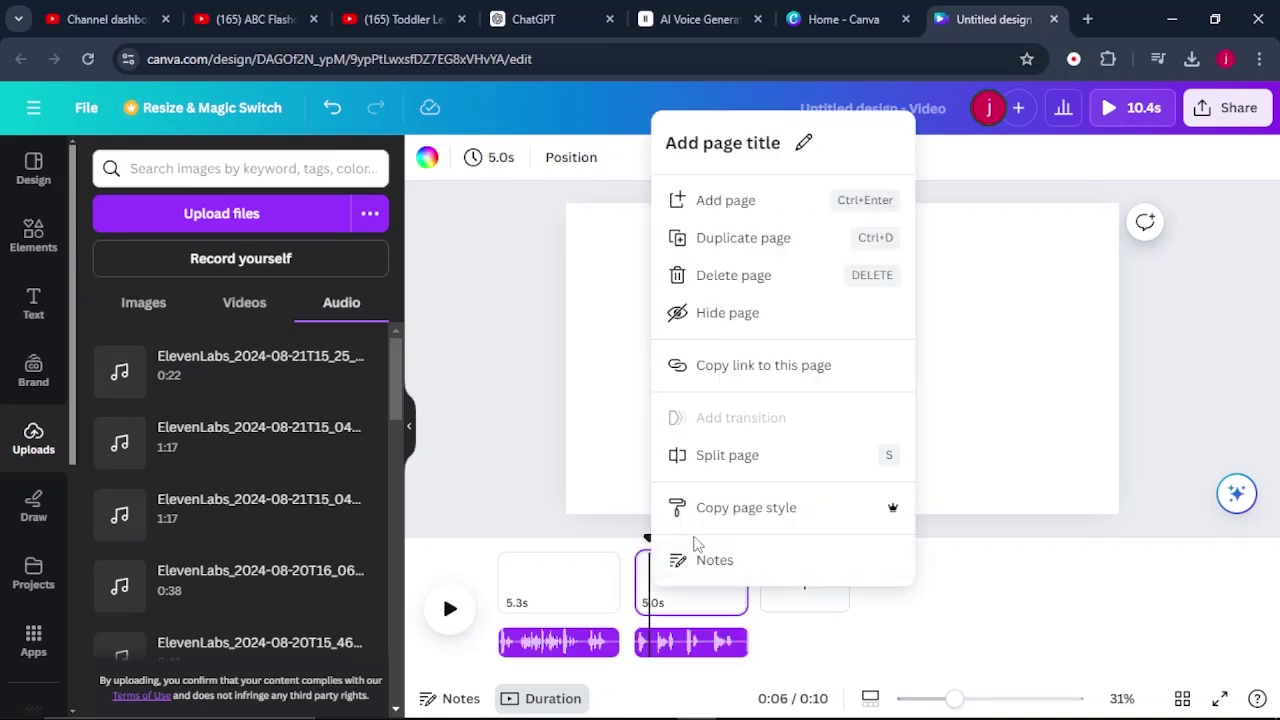
key("s")
right_click(712, 642)
left_click(752, 604)
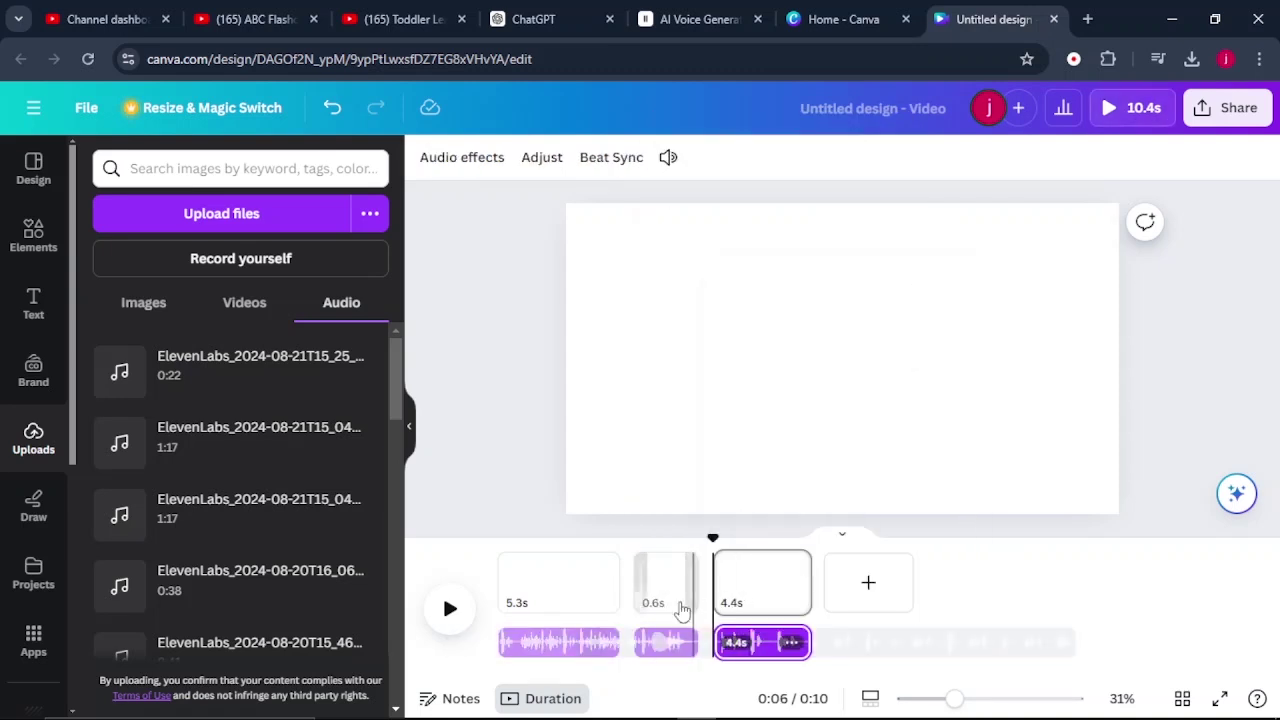
left_click(668, 591)
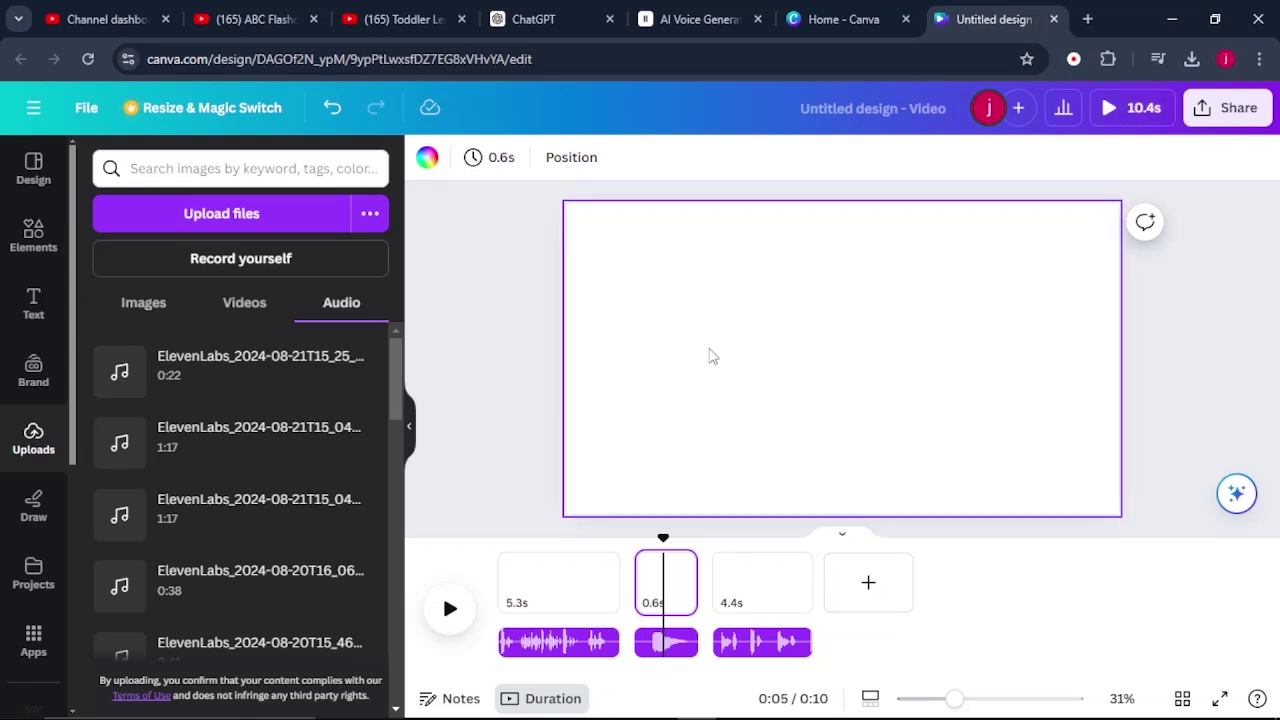
Try grey and then dark blue as the second page's background colour.
left_click(427, 160)
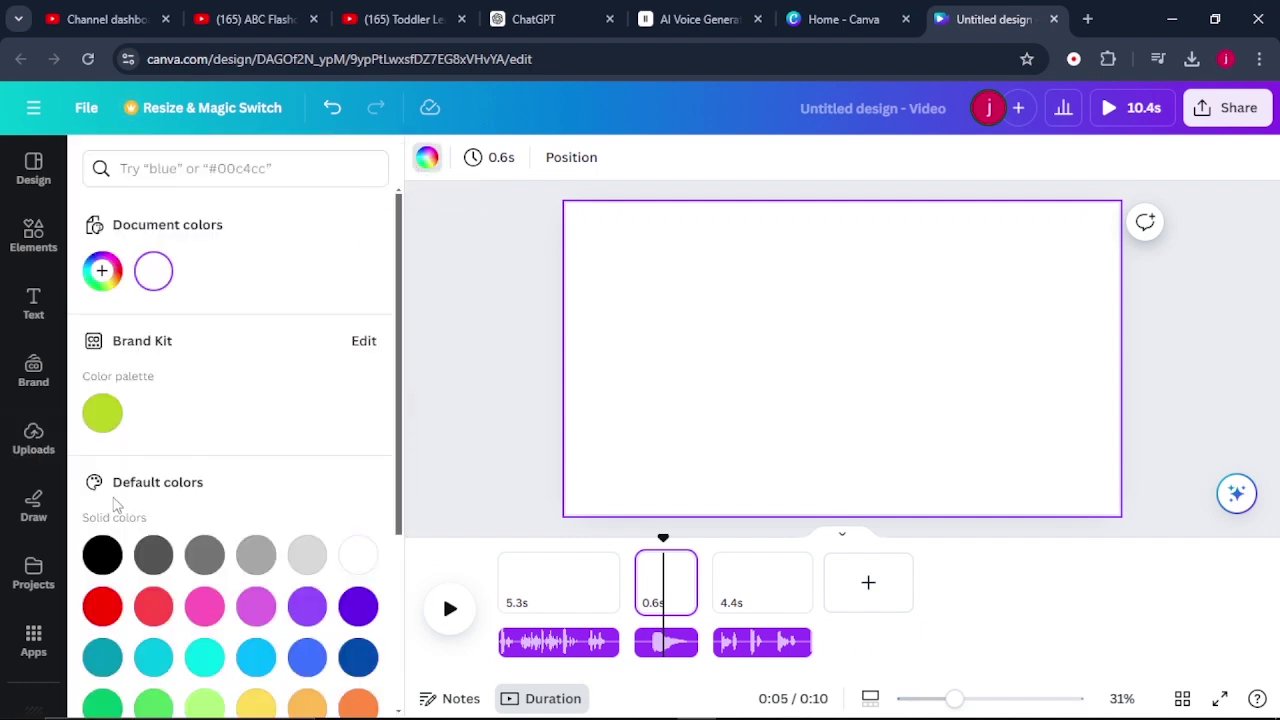
scroll(137, 527, "down", 1)
scroll(137, 527, "down", 1)
left_click(204, 367)
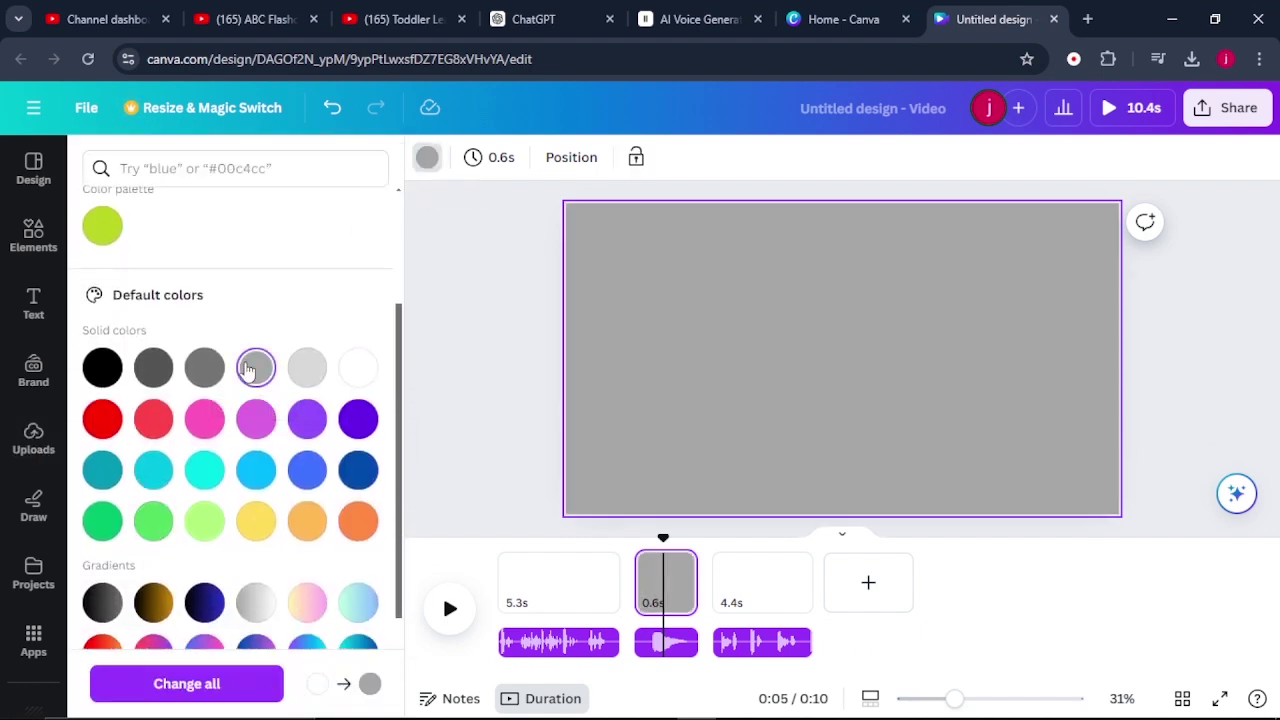
left_click(360, 472)
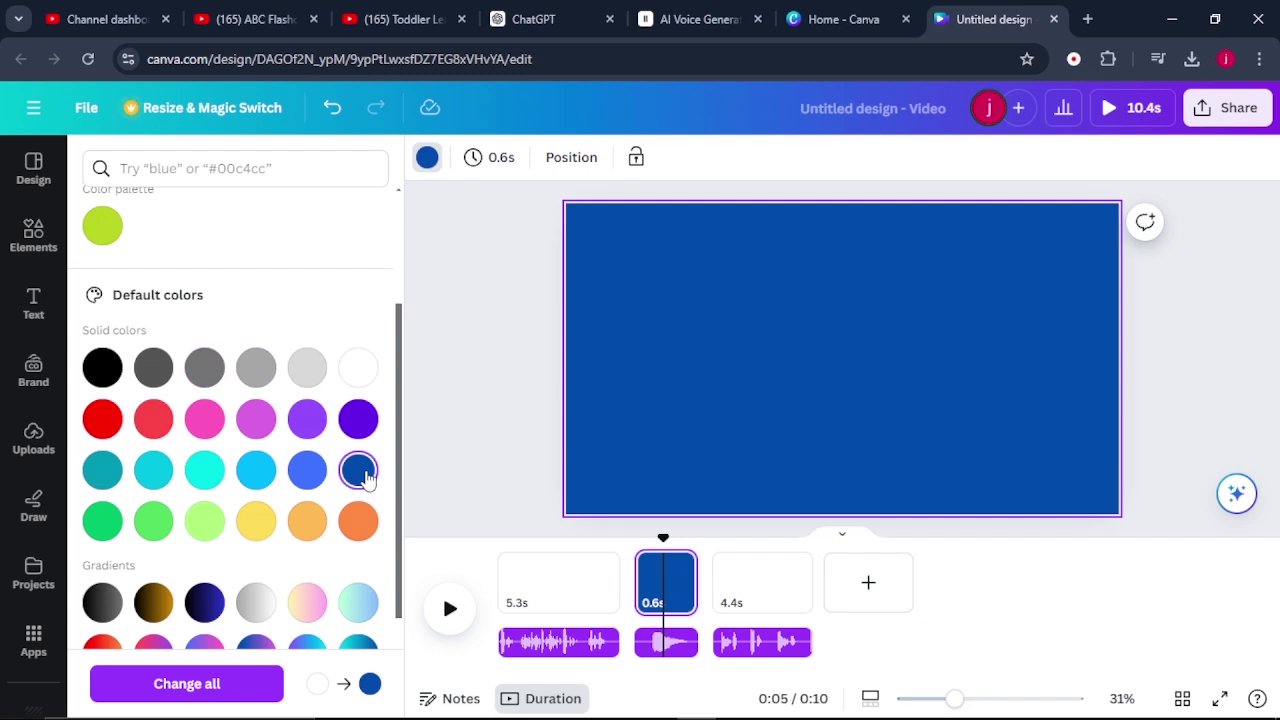
Add a purple photo from an Elements 'purple' search and stretch it across the page.
left_click(31, 224)
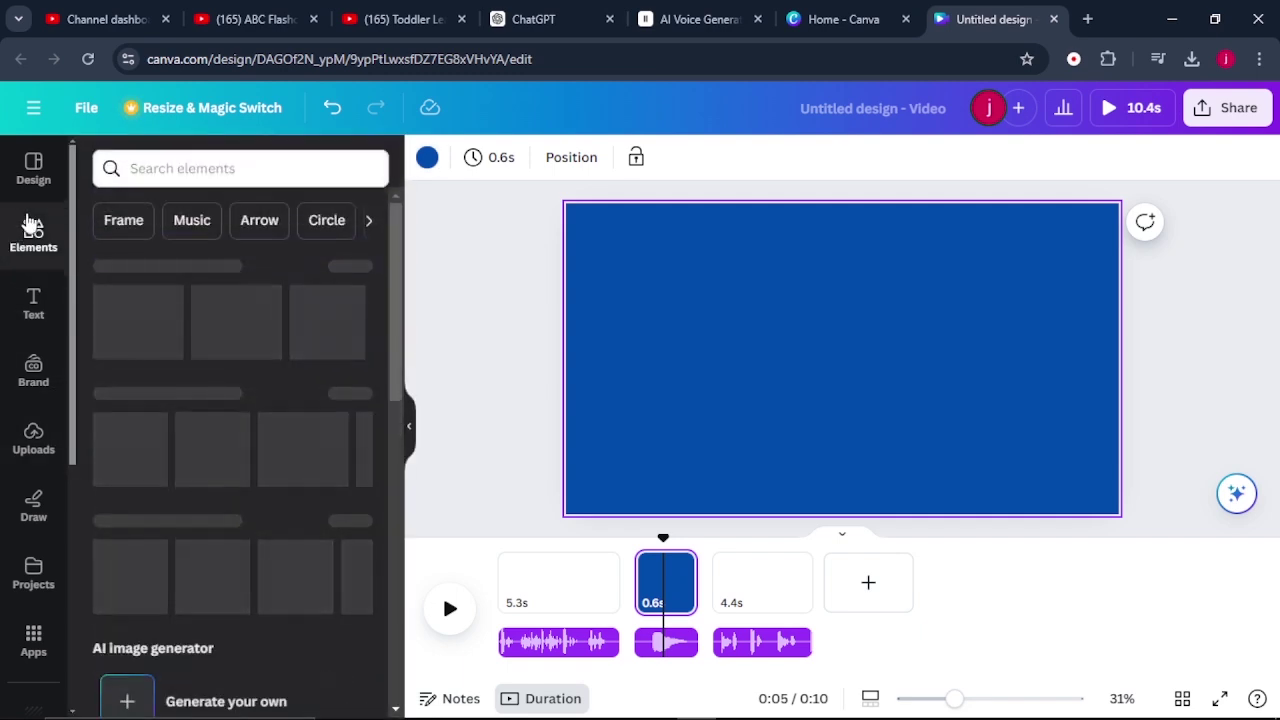
left_click(171, 170)
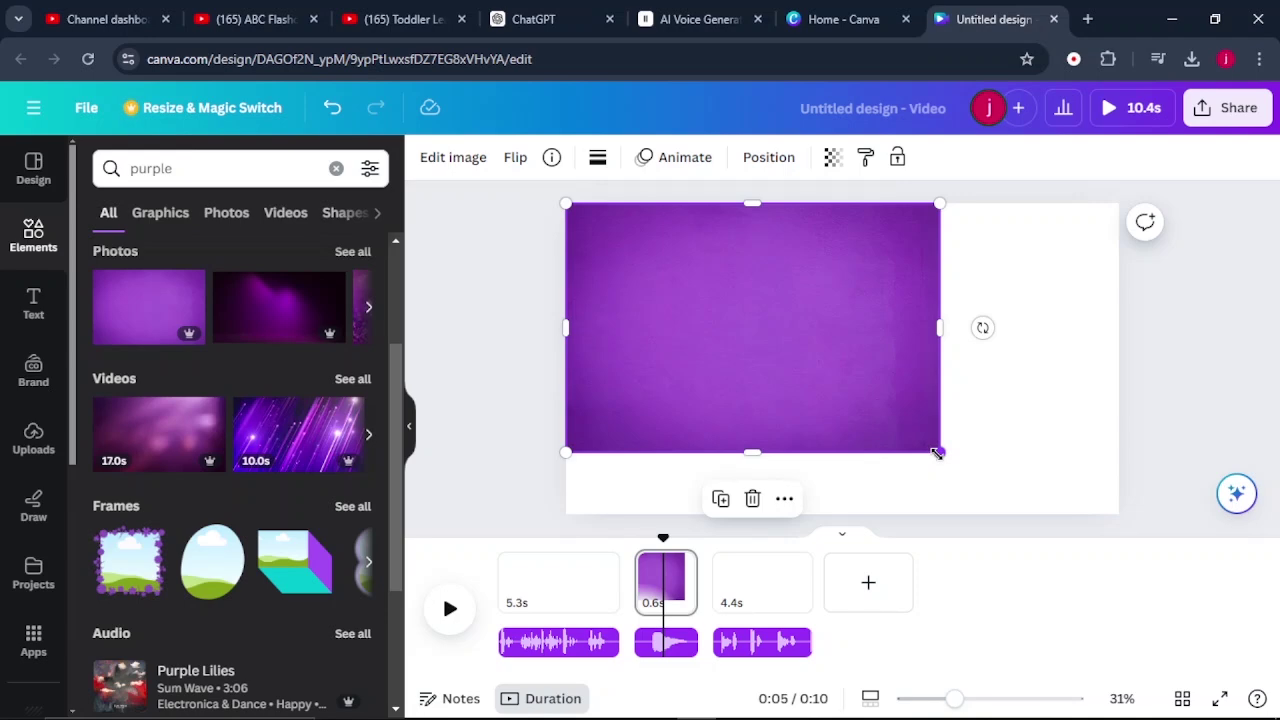
left_click_drag(937, 453, 1118, 592)
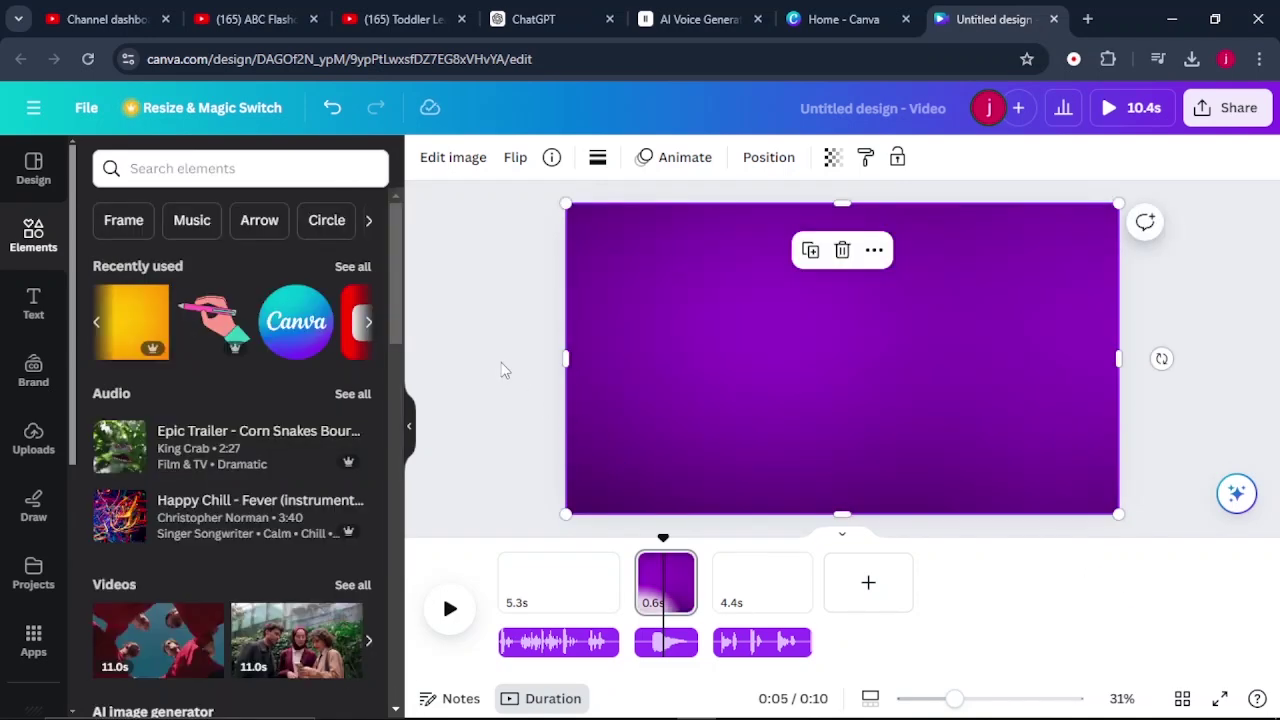
left_click(503, 369)
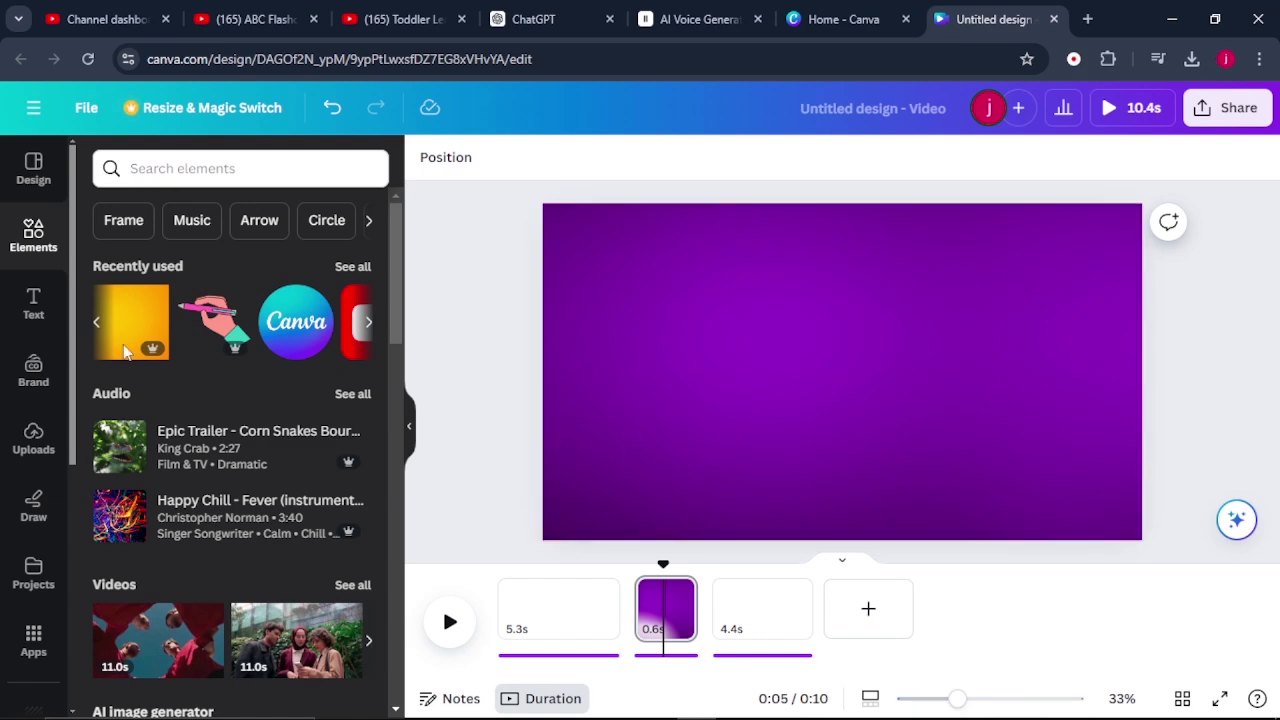
Add a heading text box reading 'A' to the purple page.
left_click(33, 302)
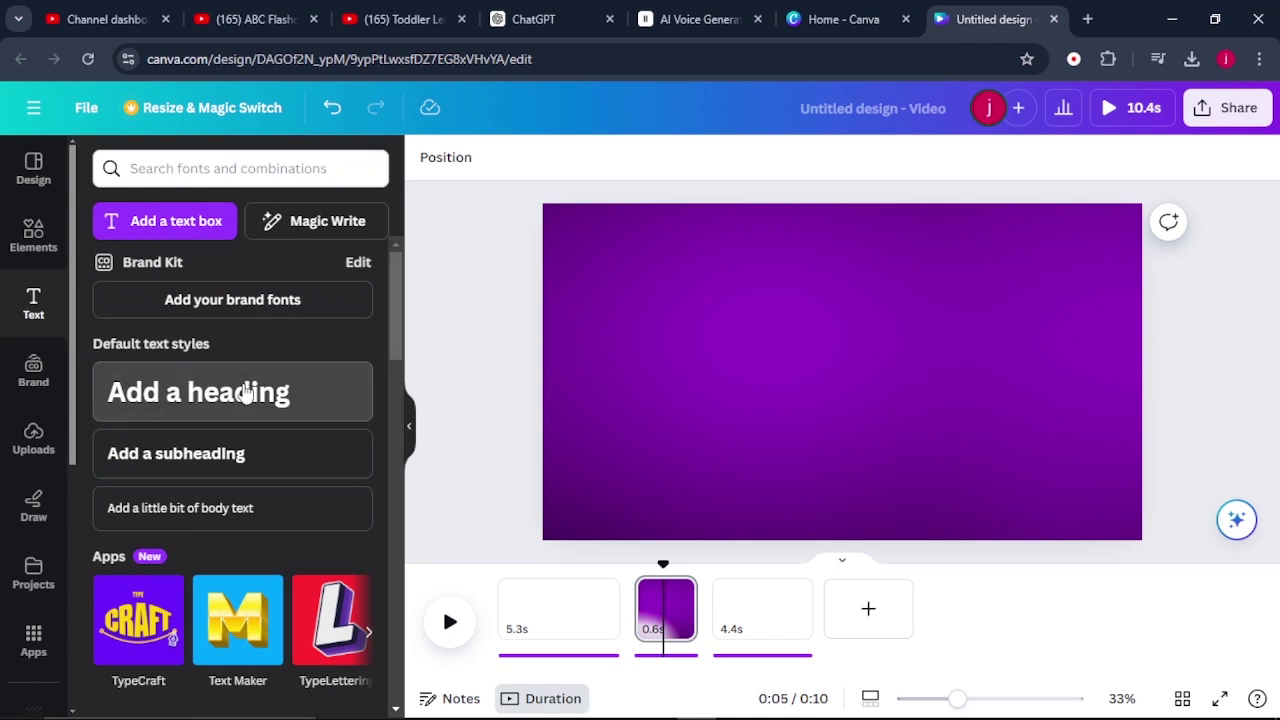
left_click(249, 391)
type("A")
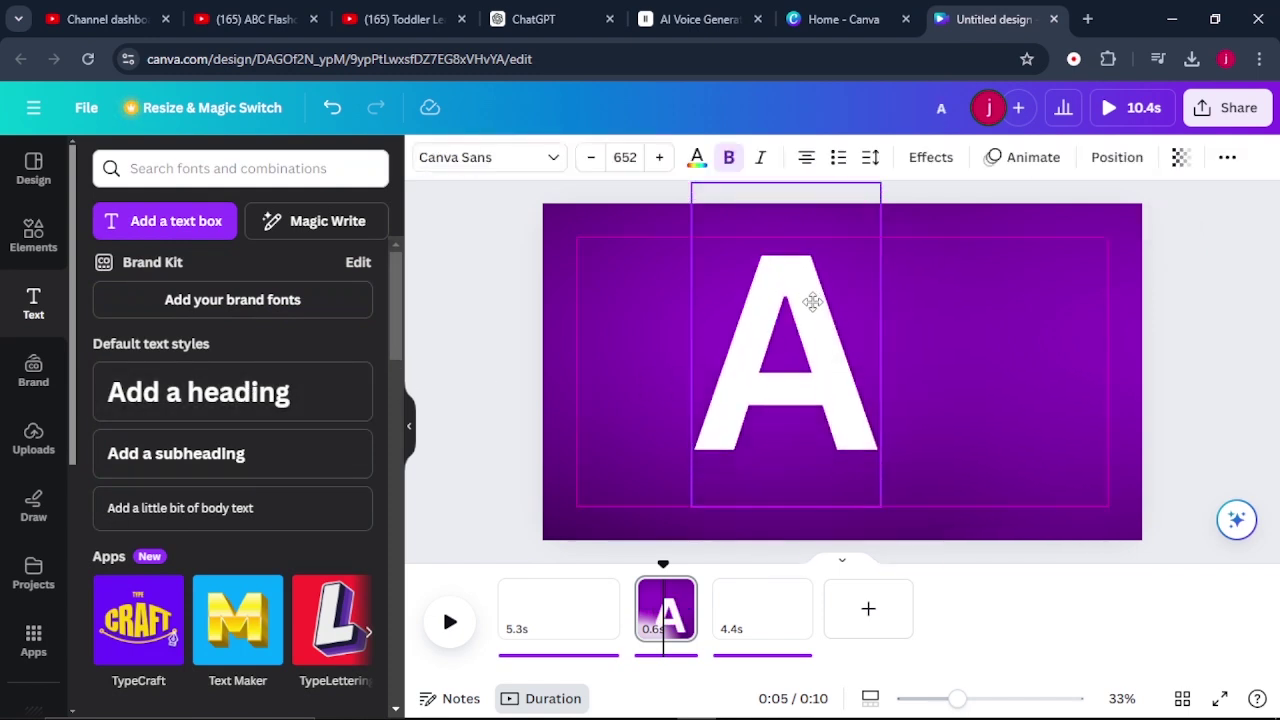
left_click(891, 423)
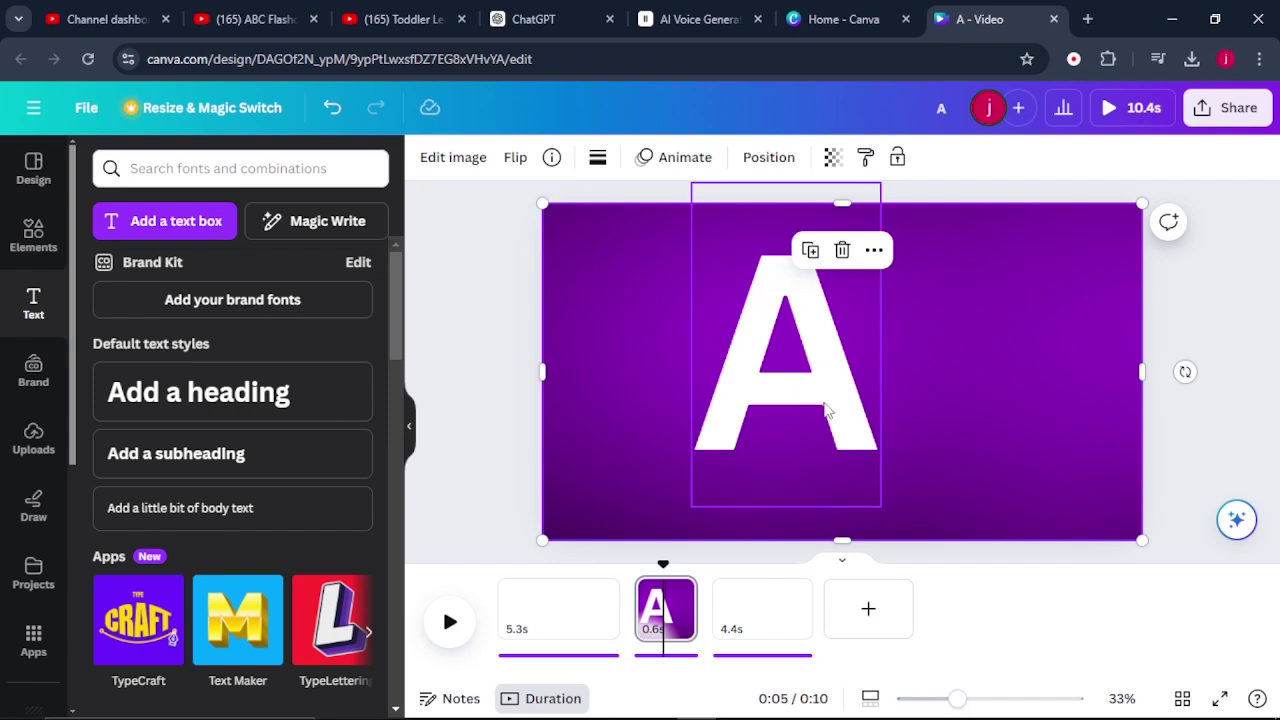
left_click(760, 281)
After trying a 25 outline, give the A a black Shadow with offset about 19.
left_click(915, 159)
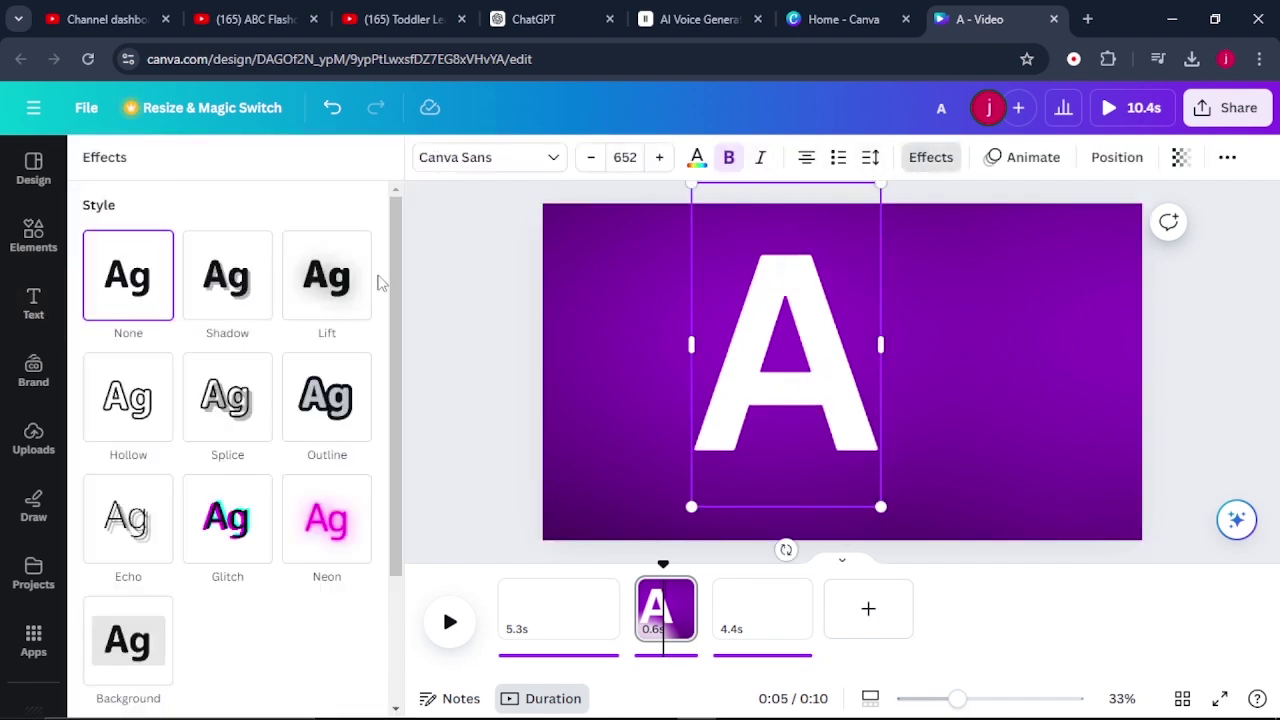
left_click(334, 415)
left_click_drag(201, 519, 119, 530)
left_click(250, 284)
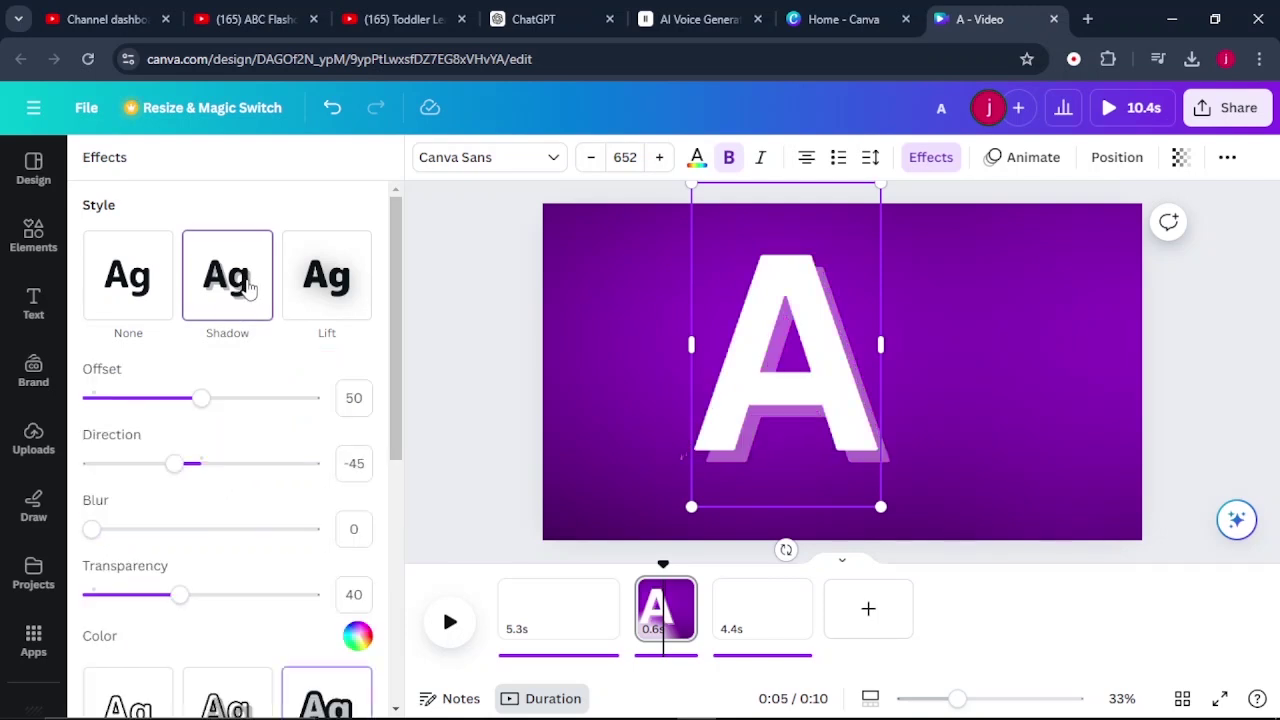
left_click_drag(201, 398, 137, 398)
left_click(357, 636)
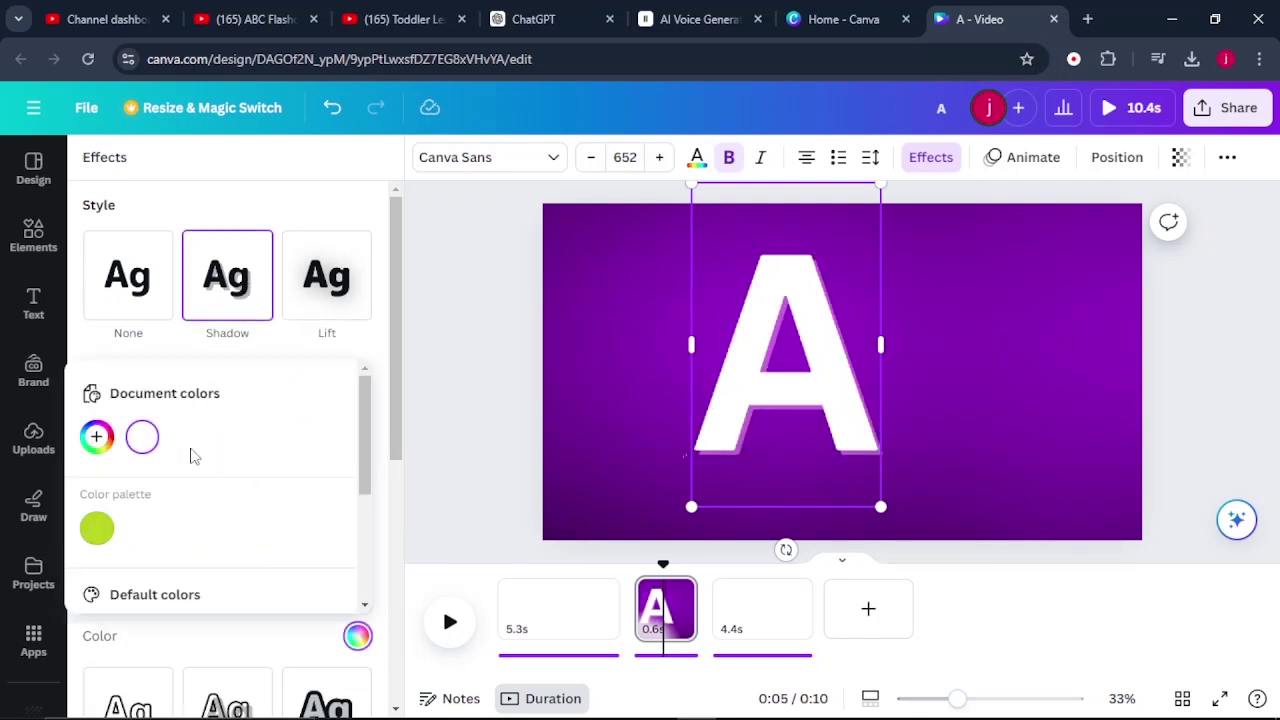
scroll(190, 453, "down", 3)
left_click(108, 478)
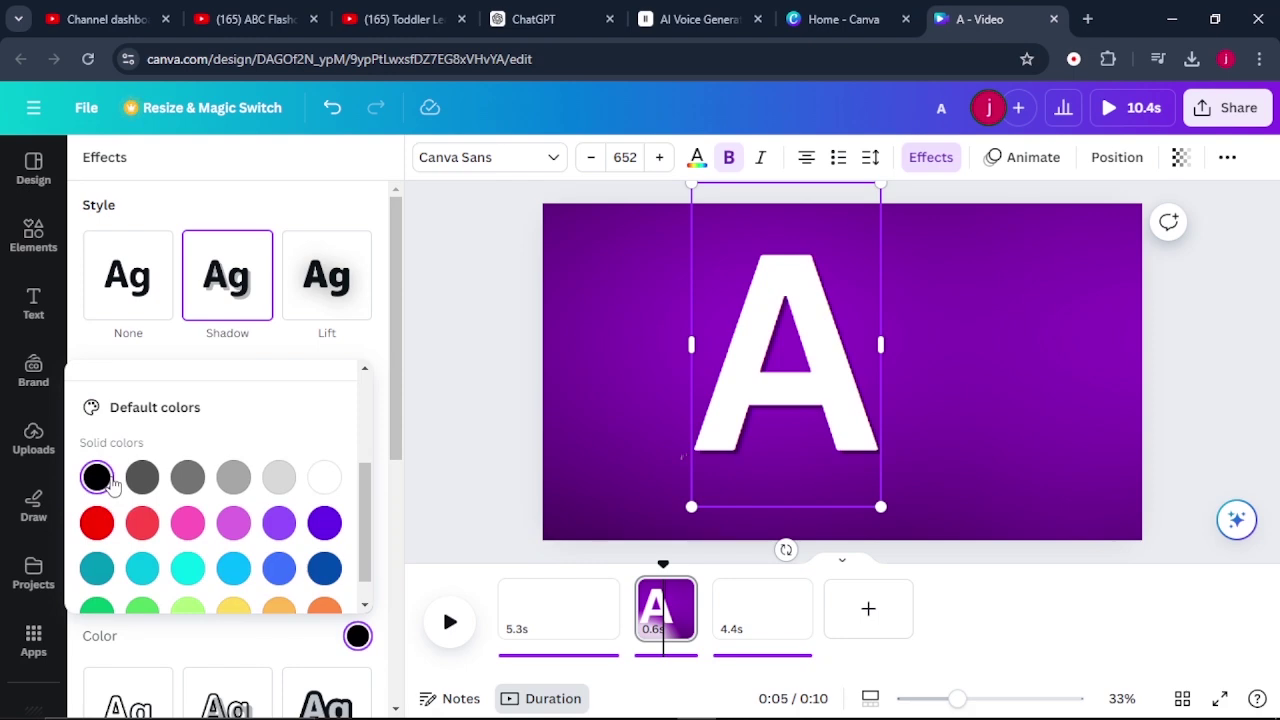
scroll(240, 410, "up", 3)
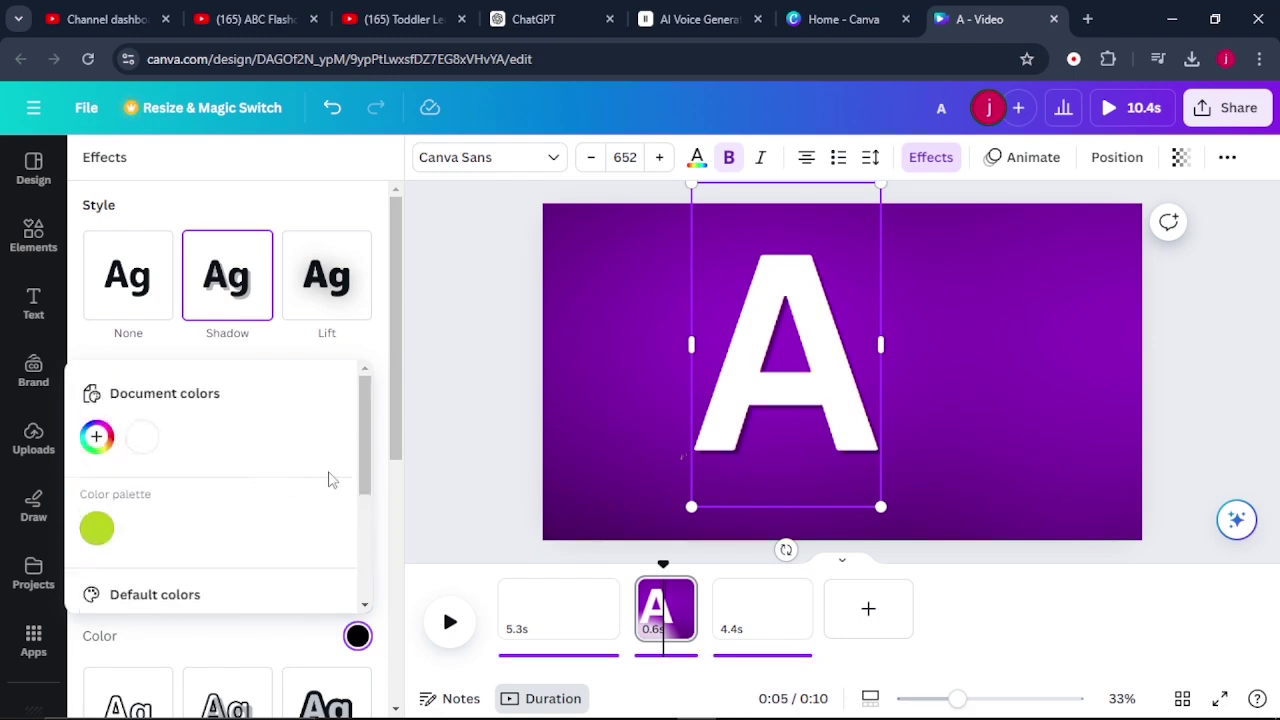
key("Escape")
Rerun the '3D LETTER A' Elements search and browse its Graphics results.
left_click(470, 388)
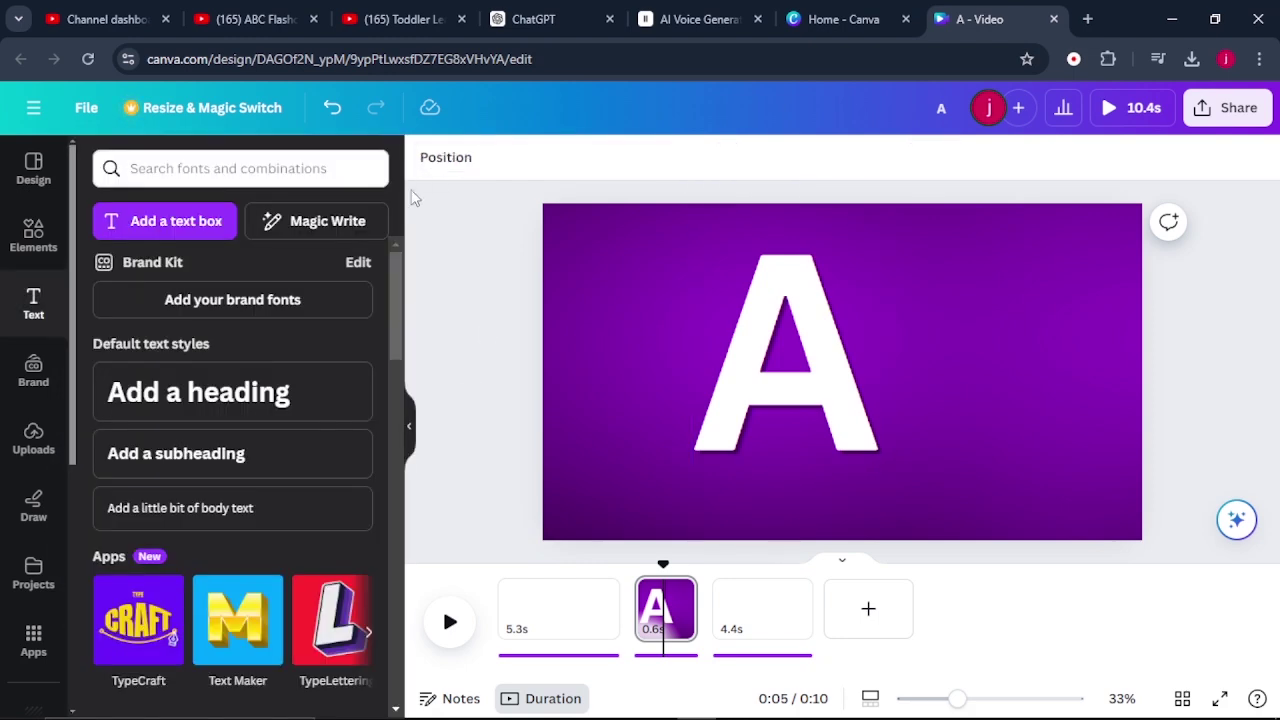
left_click(38, 235)
left_click(178, 170)
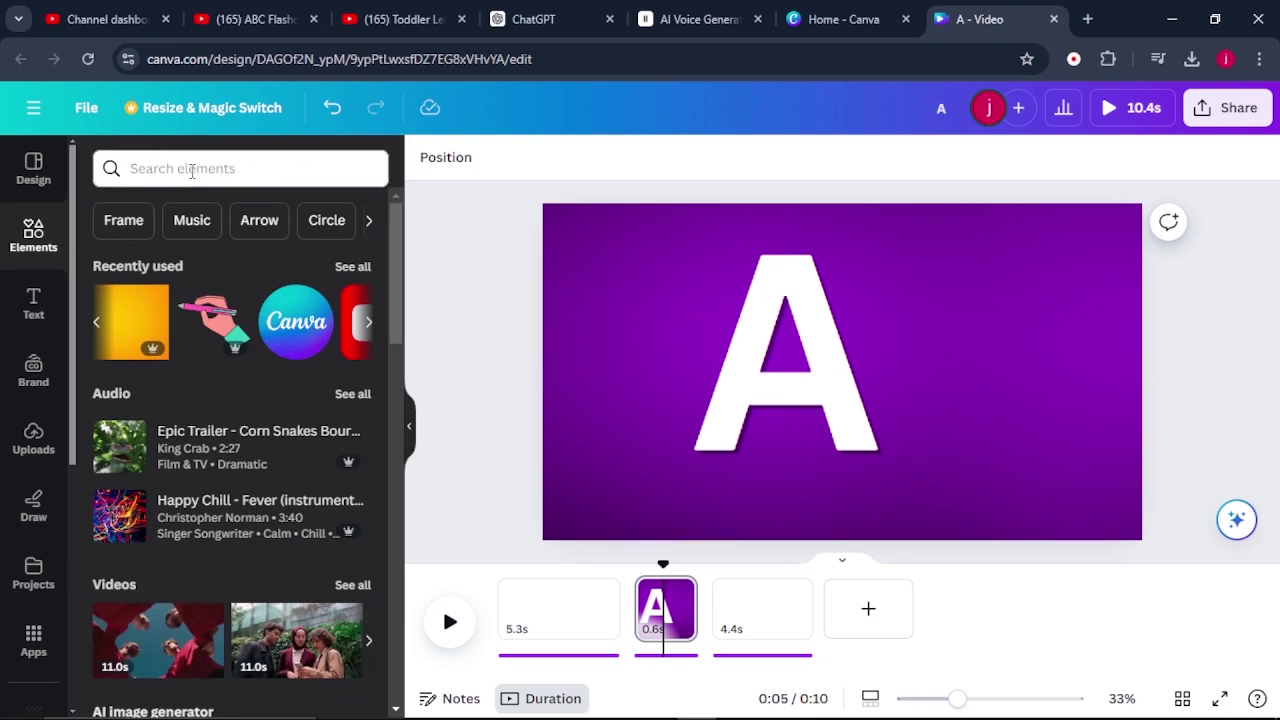
left_click(156, 287)
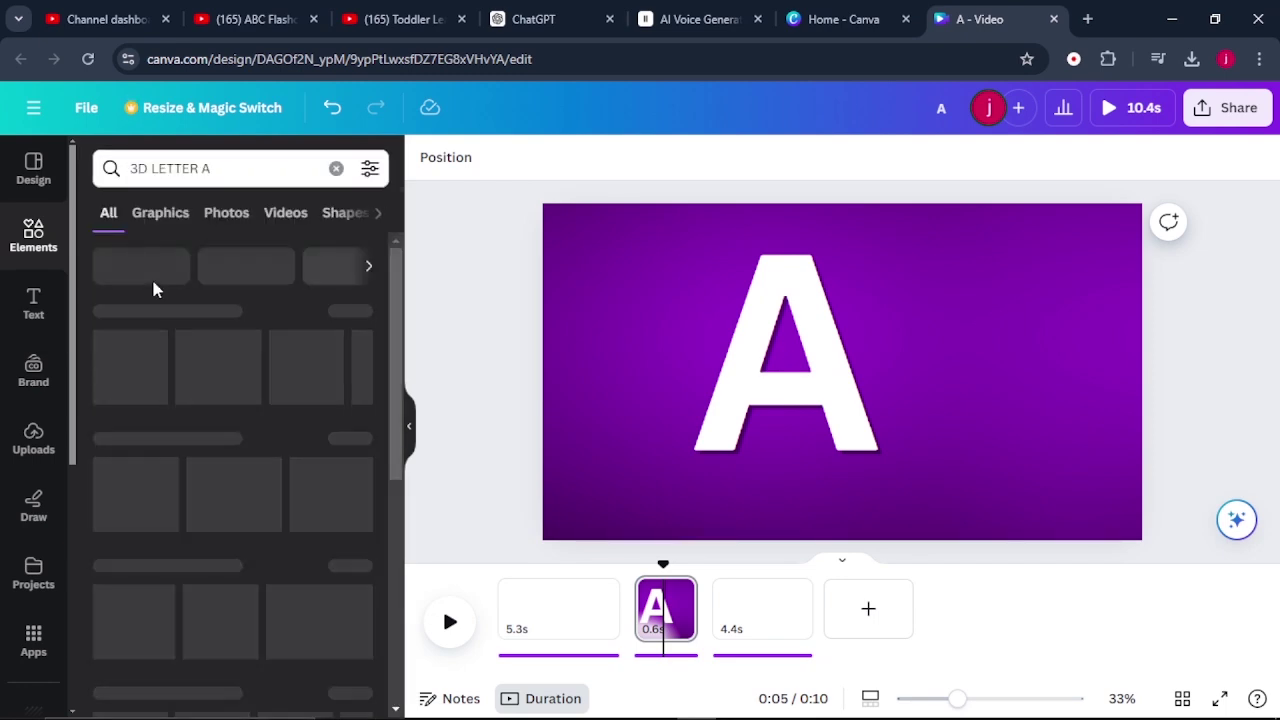
left_click(161, 222)
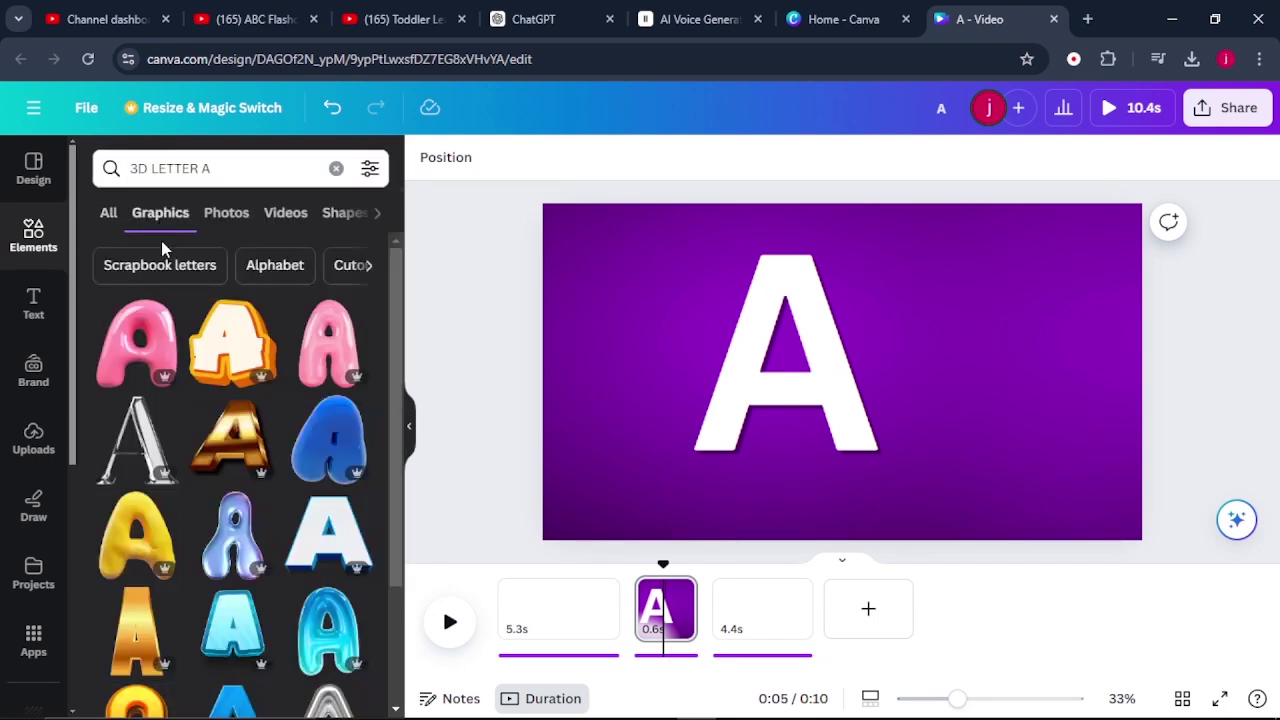
scroll(175, 484, "down", 2)
scroll(178, 485, "down", 5)
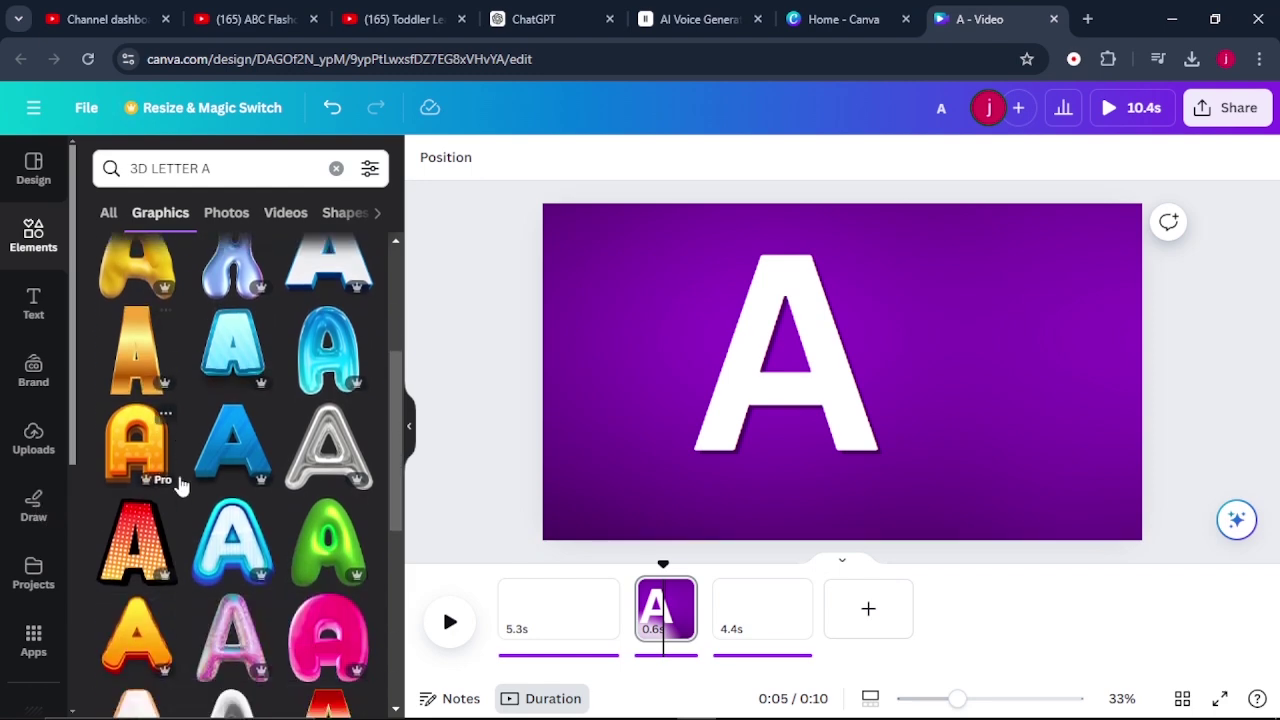
scroll(183, 484, "up", 3)
scroll(183, 484, "down", 8)
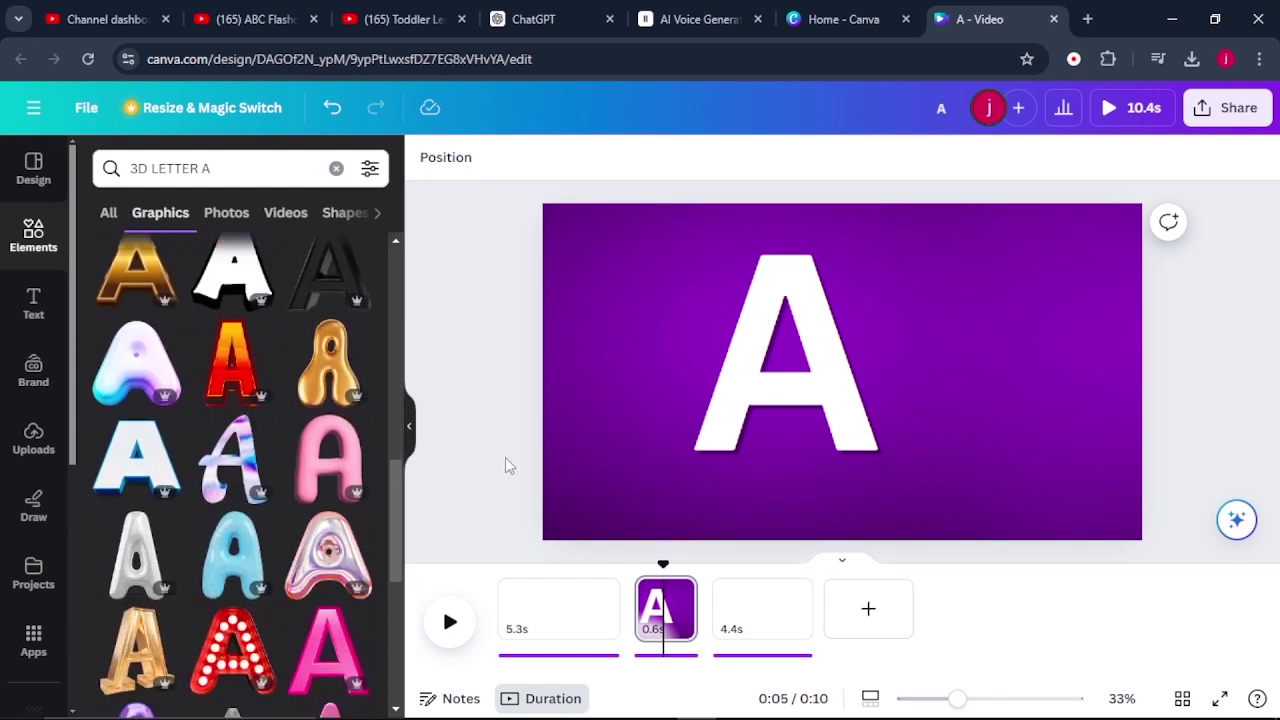
Enlarge the white letter A from font size 652 to 873.
left_click(772, 411)
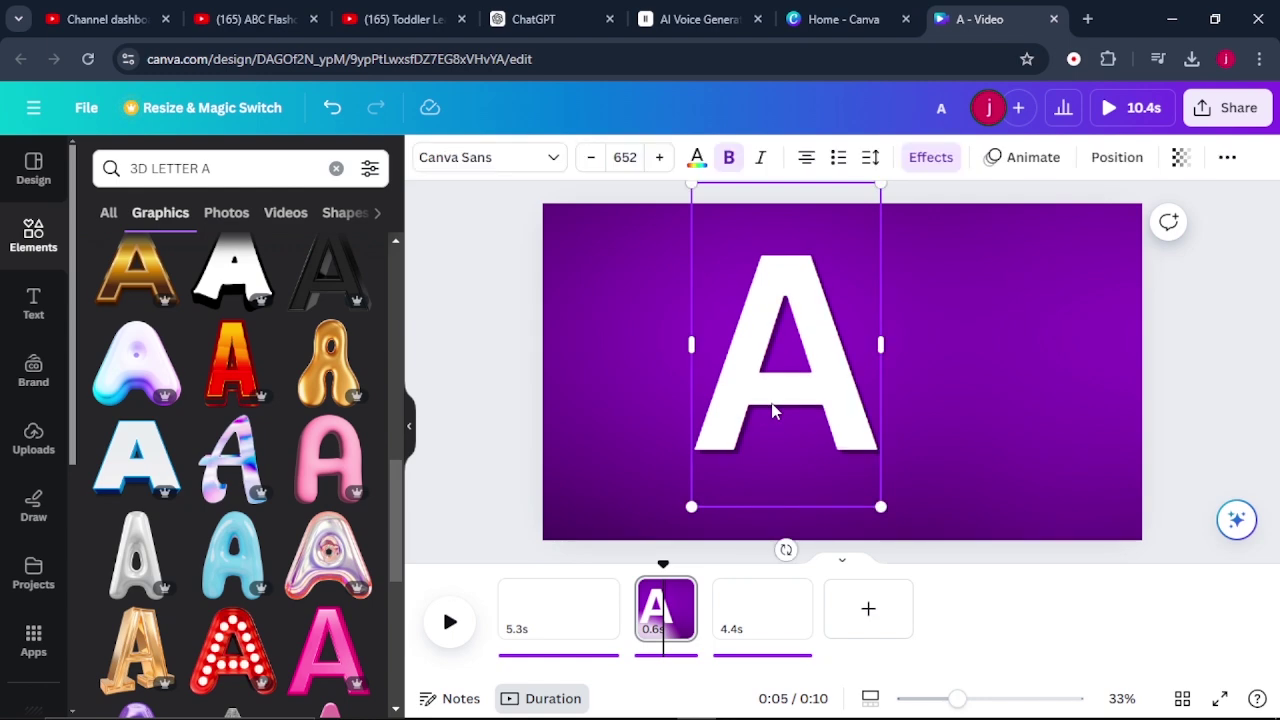
left_click(1021, 403)
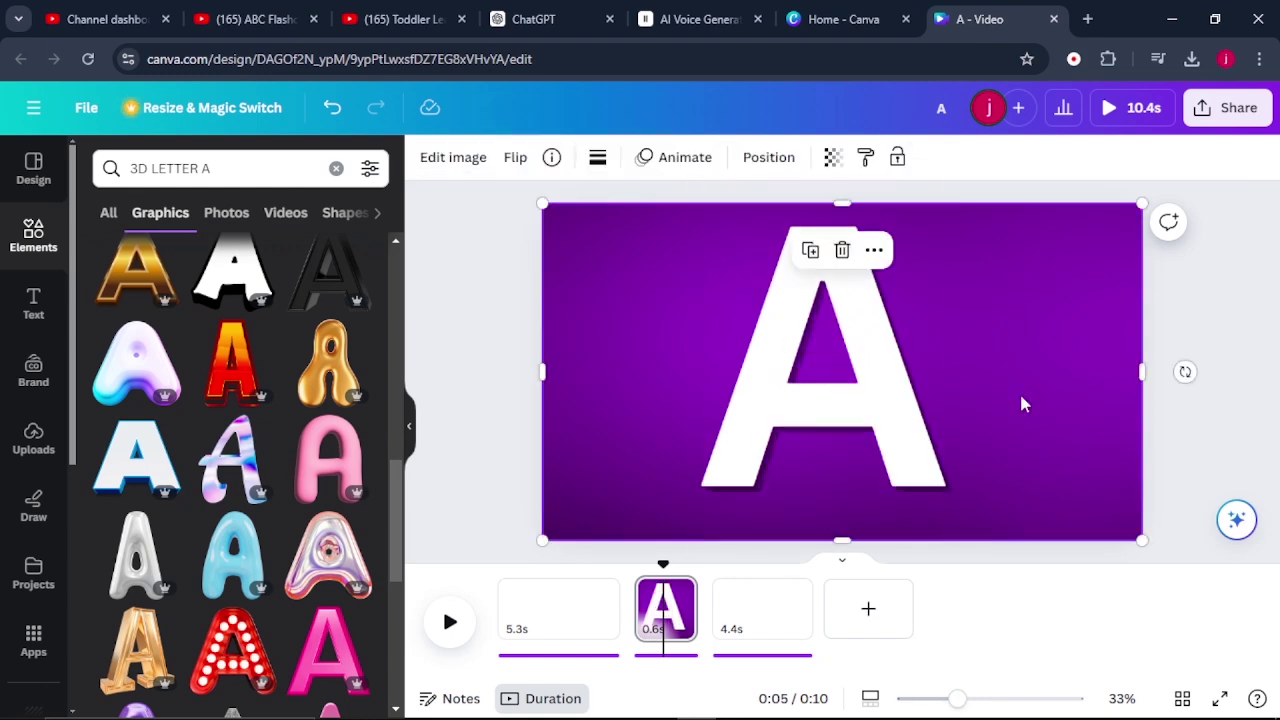
left_click(877, 430)
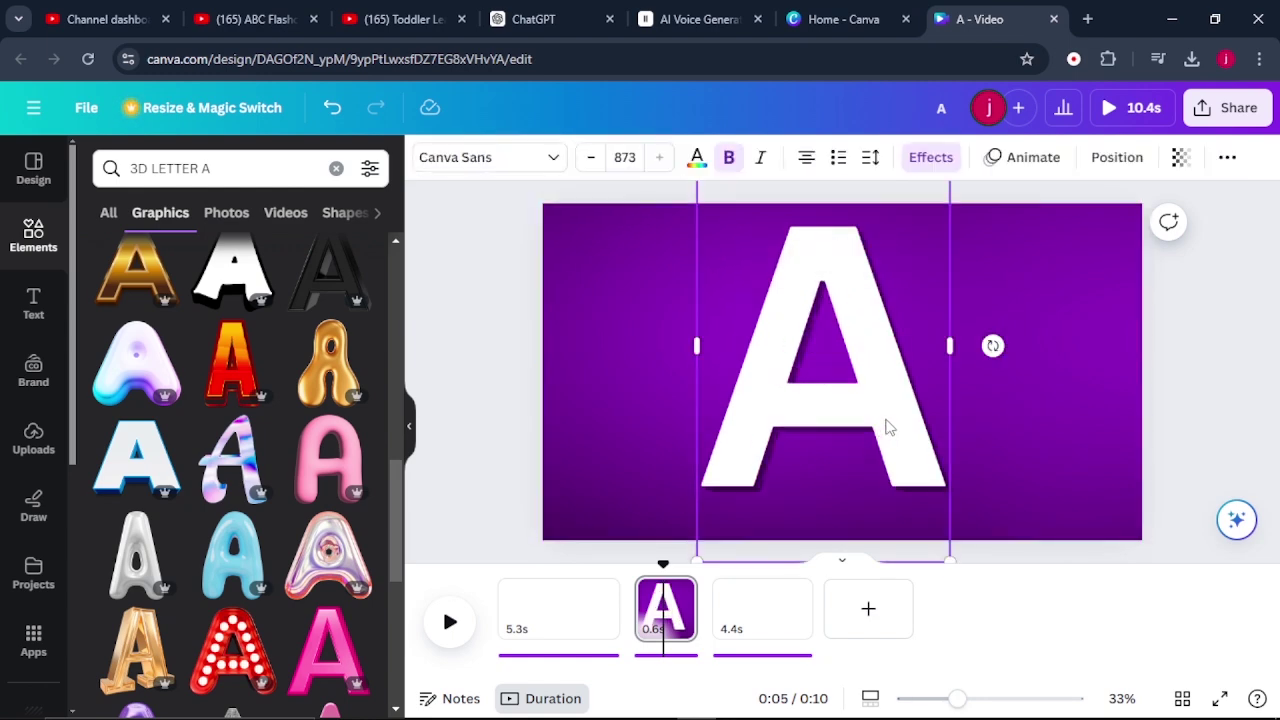
Apply the Baseline animation to the letter A.
left_click(946, 157)
left_click(1028, 160)
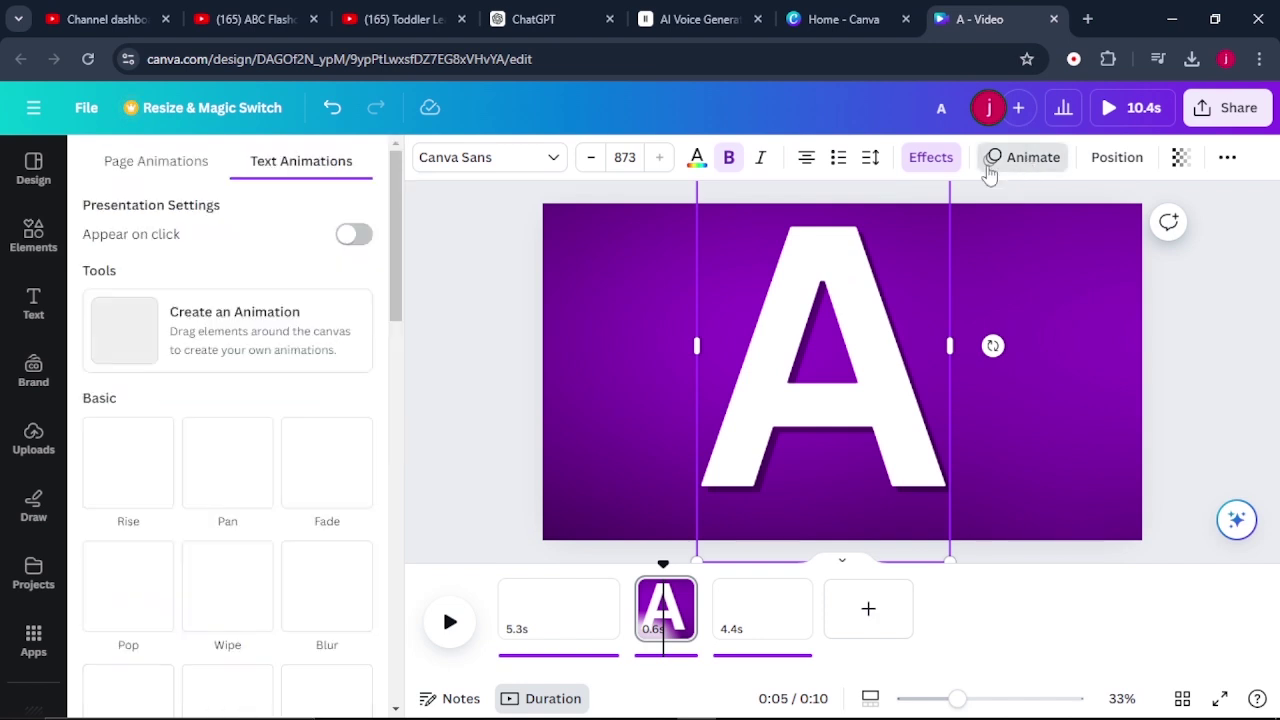
scroll(230, 480, "down", 2)
scroll(245, 527, "down", 1)
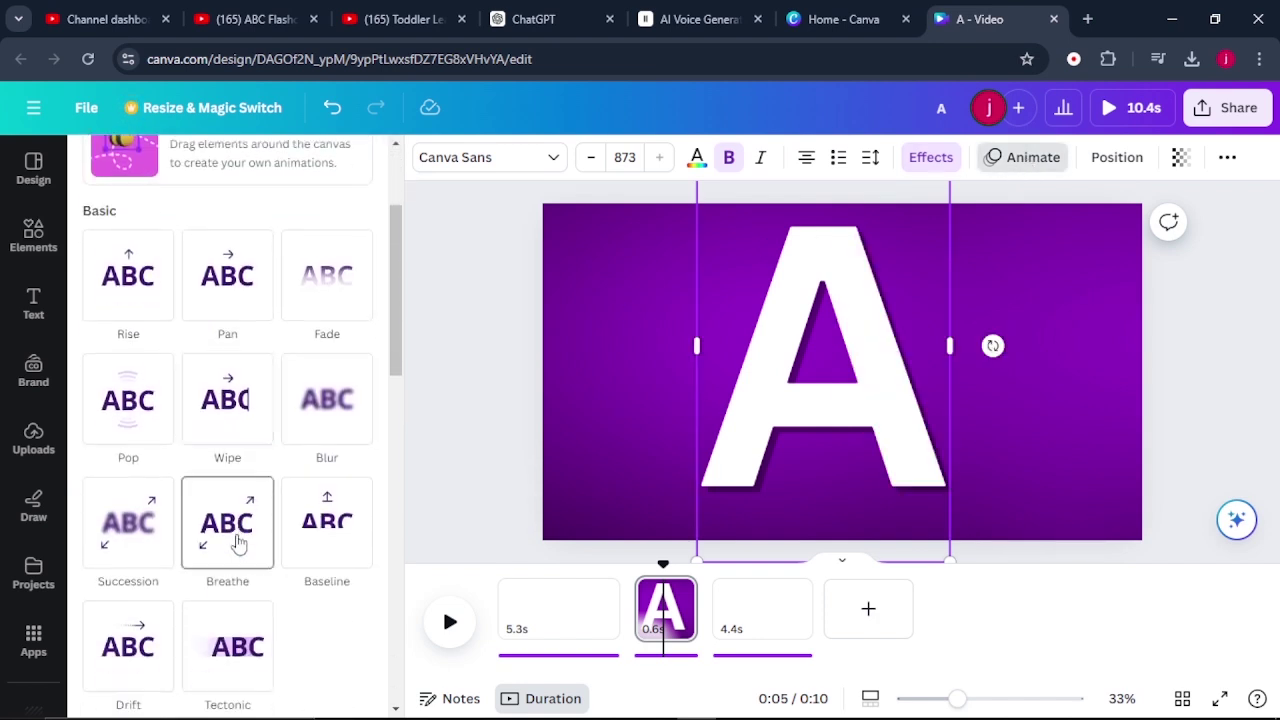
left_click(325, 520)
left_click(462, 382)
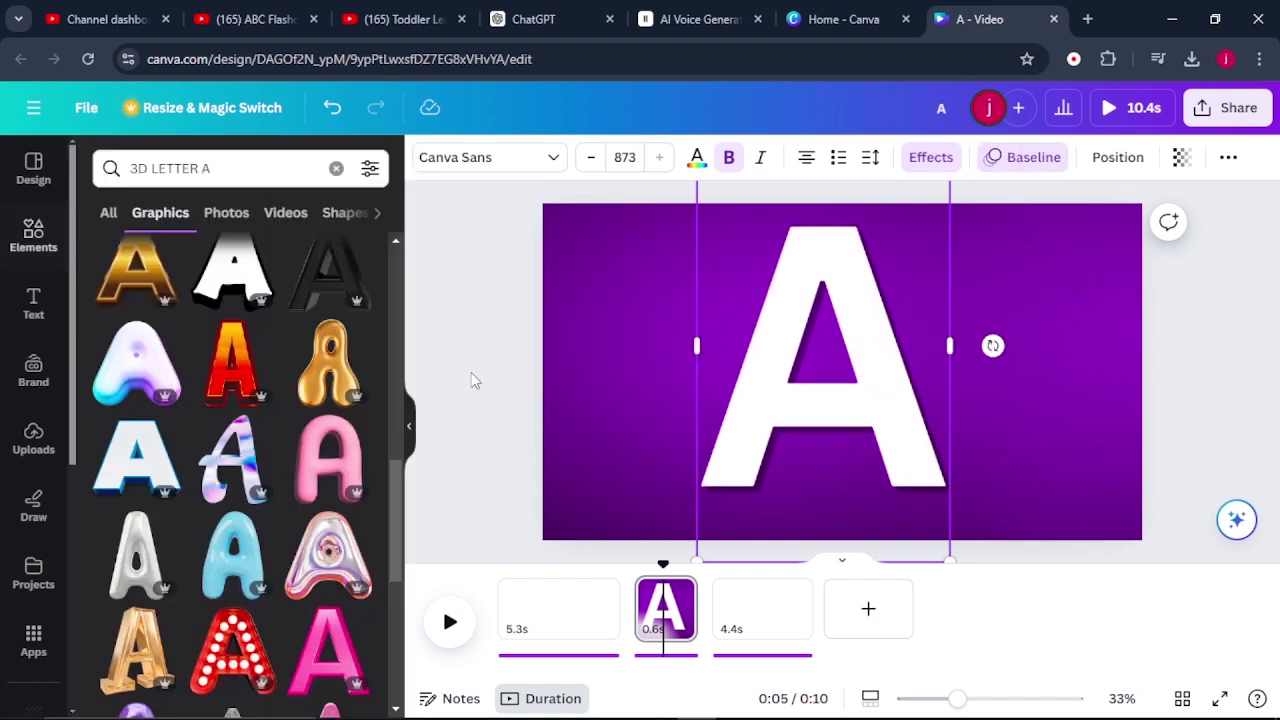
Apply the Drift animation to the purple background image and preview the page.
left_click(660, 361)
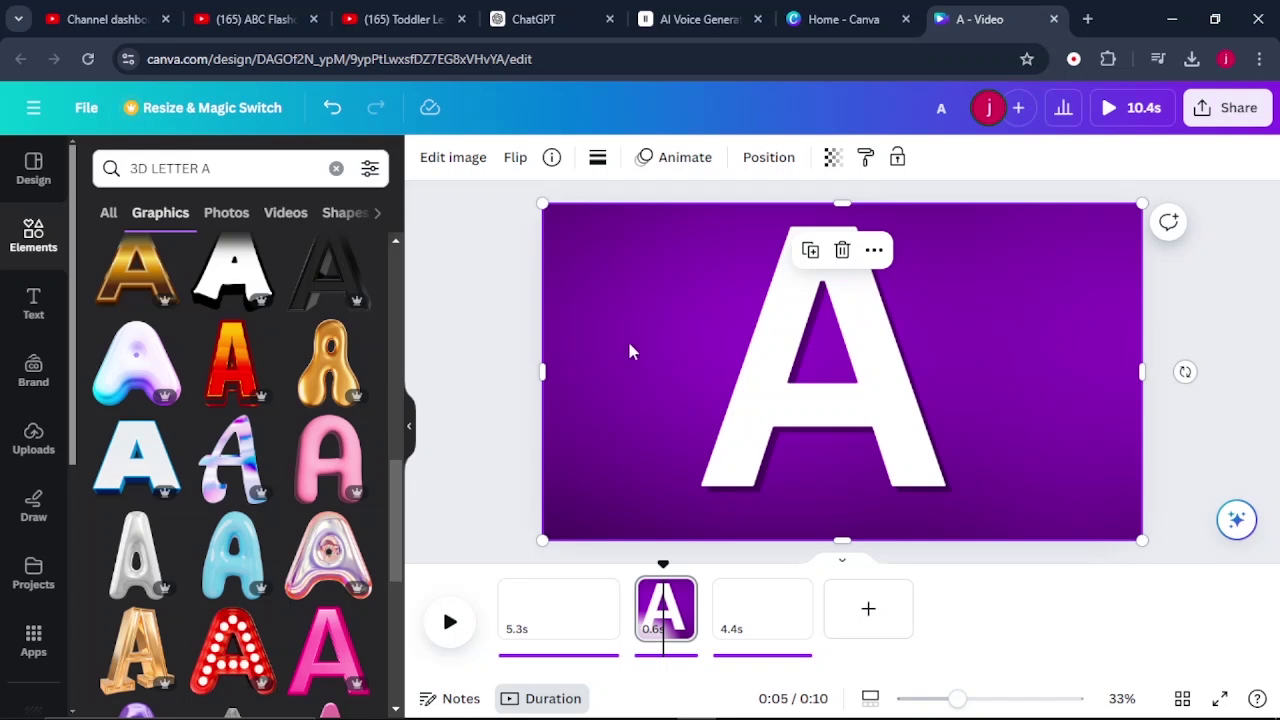
left_click(685, 157)
scroll(151, 480, "down", 5)
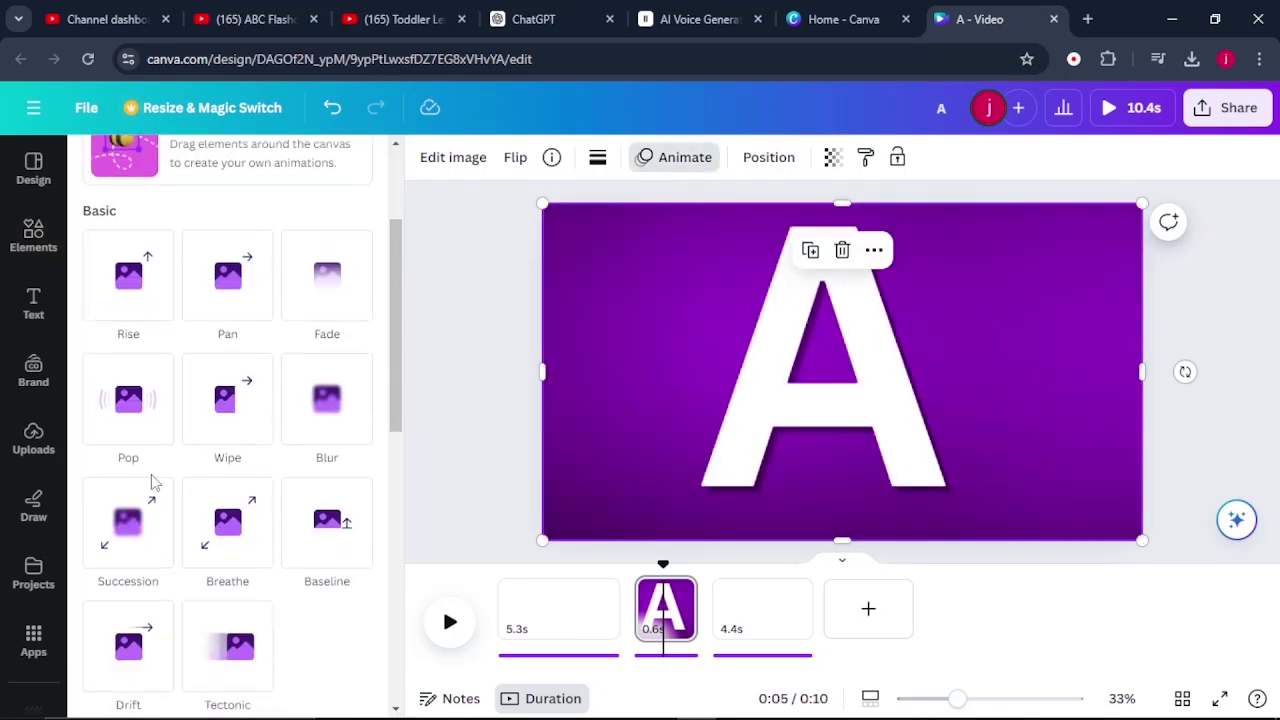
left_click(128, 482)
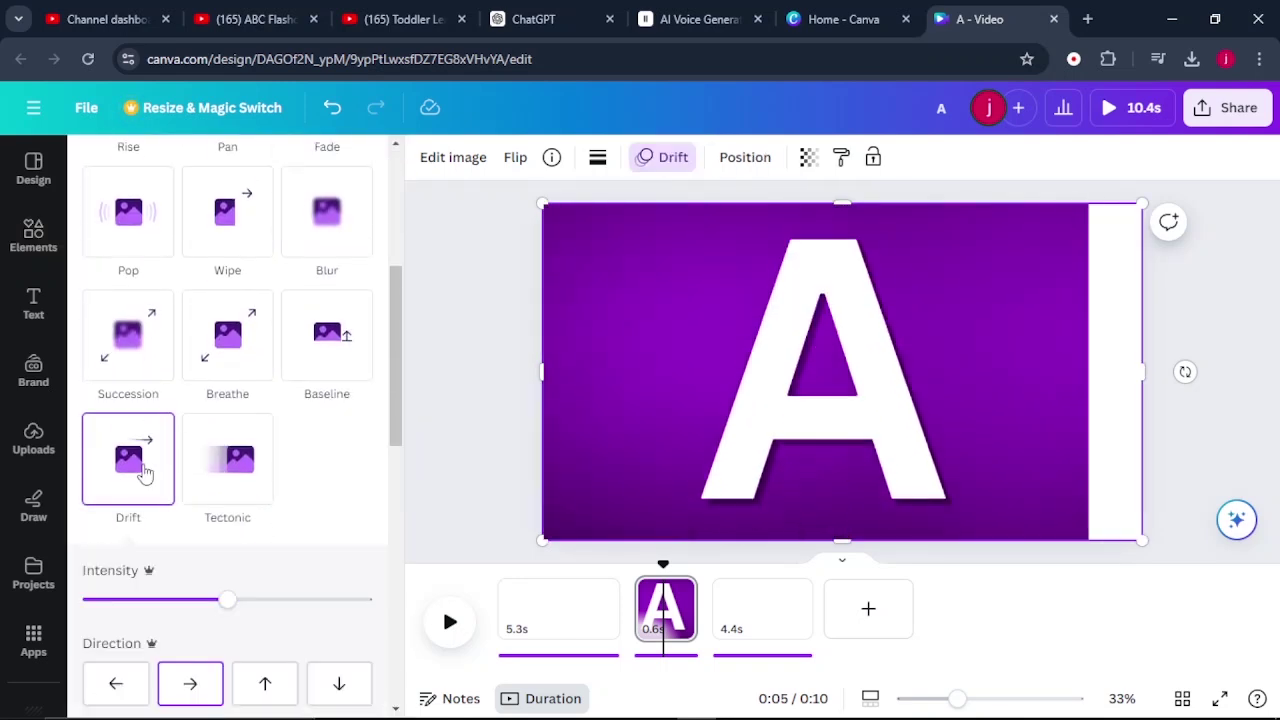
left_click(637, 371)
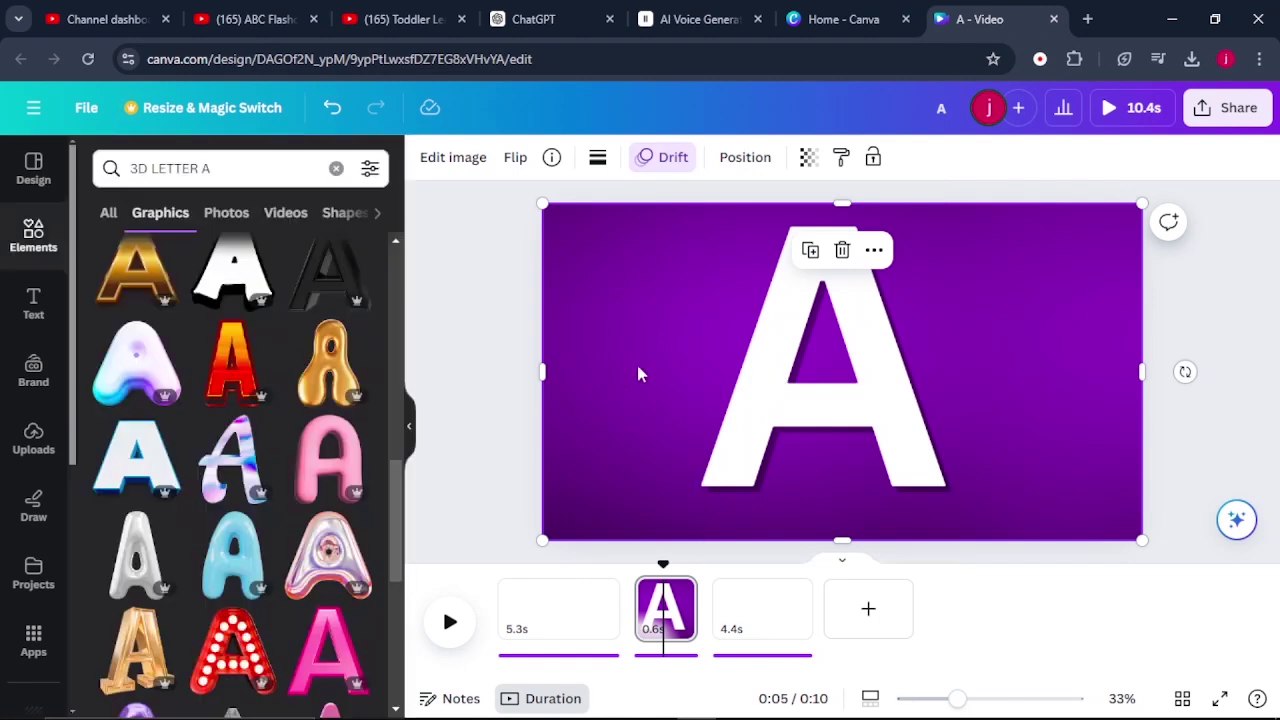
mouse_move(663, 568)
left_mouse_down()
mouse_move(634, 568)
mouse_move(651, 568)
left_mouse_up()
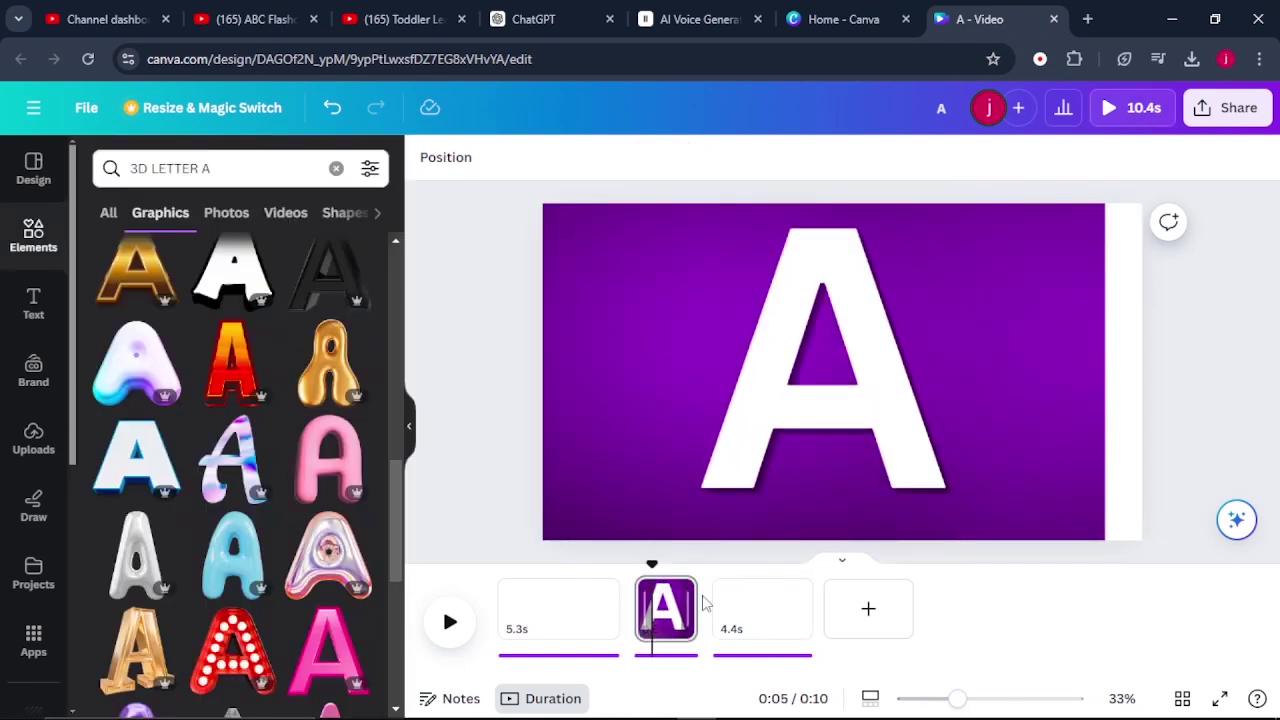
Split the third page clip at the playhead and remove the white A from the purple page.
left_click(745, 618)
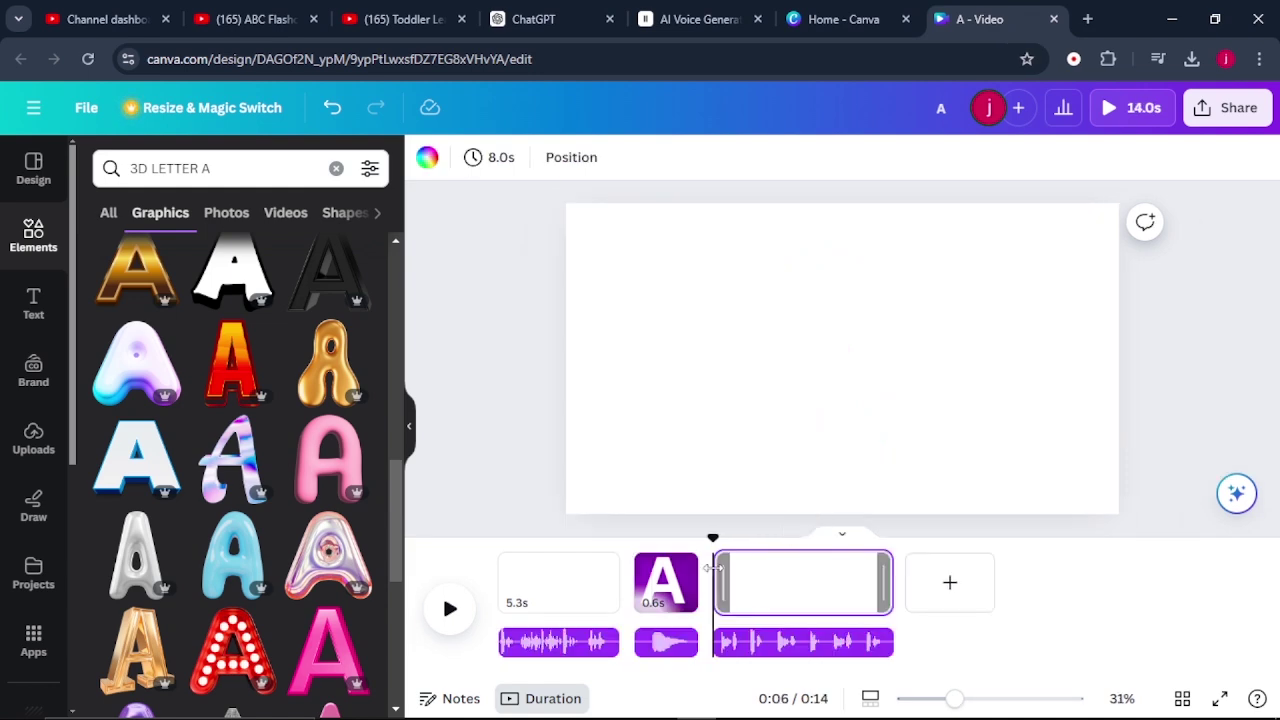
key("s")
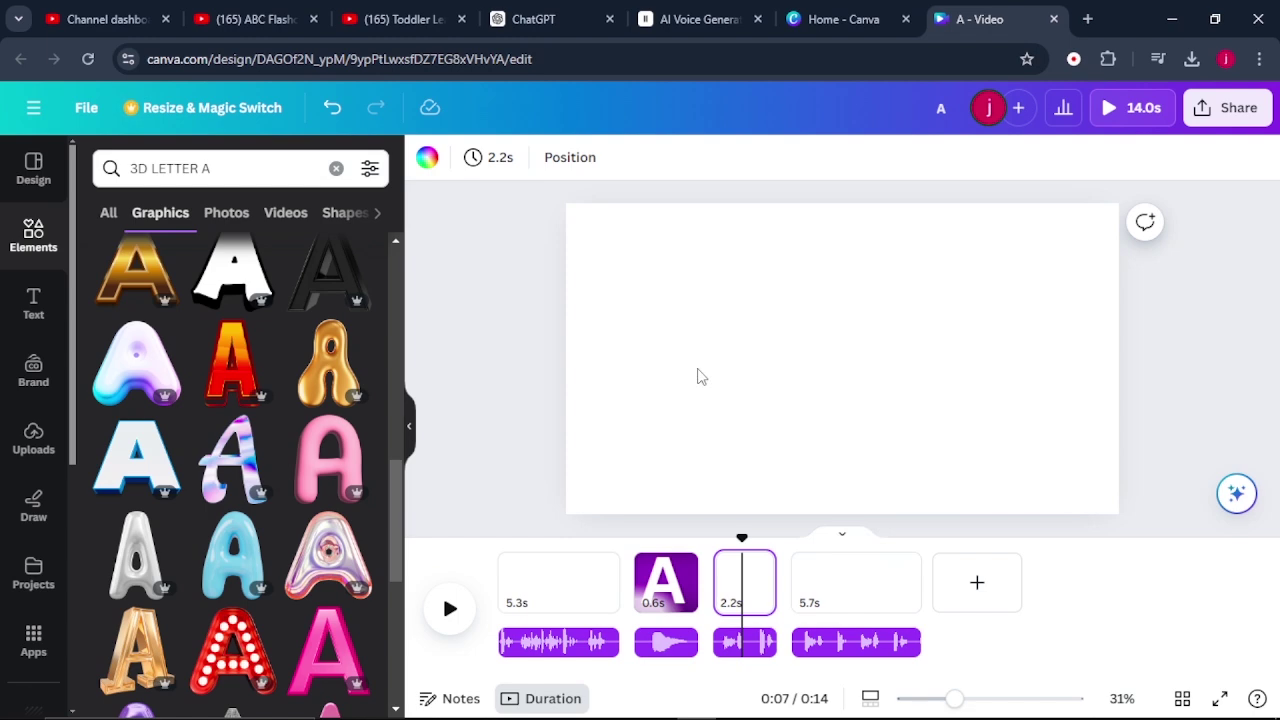
key("Page_Up")
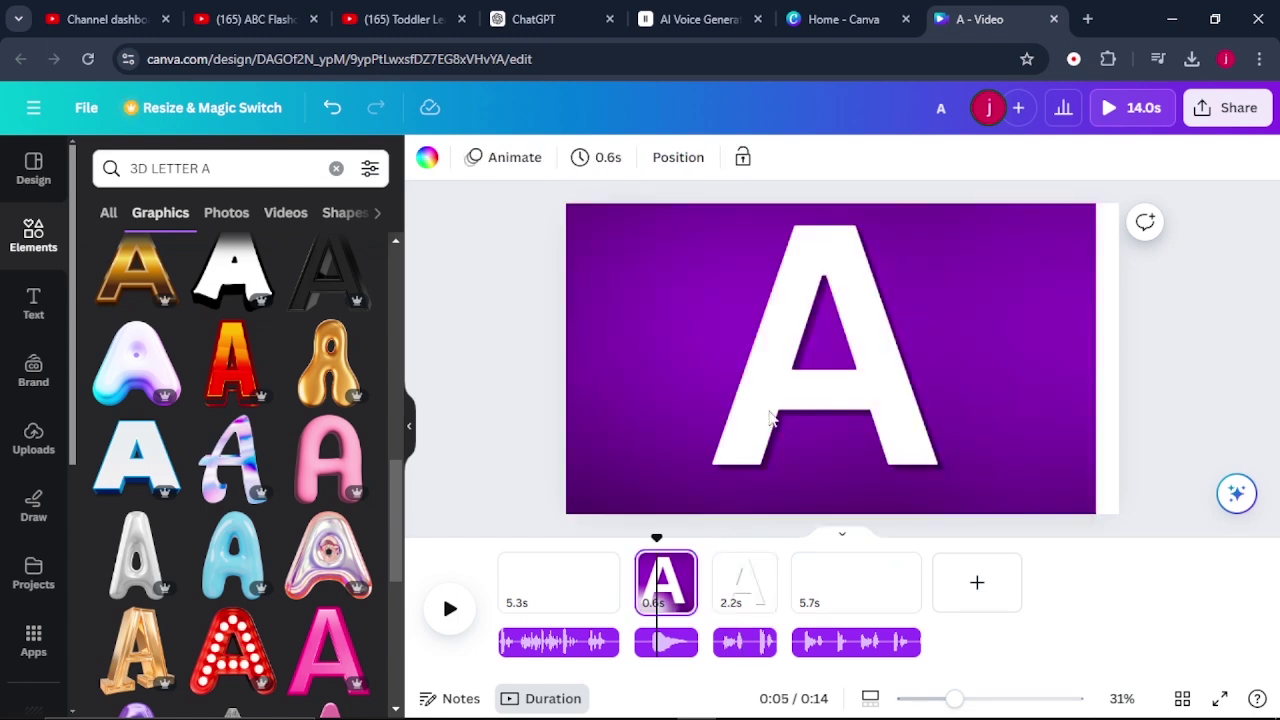
left_click(770, 418)
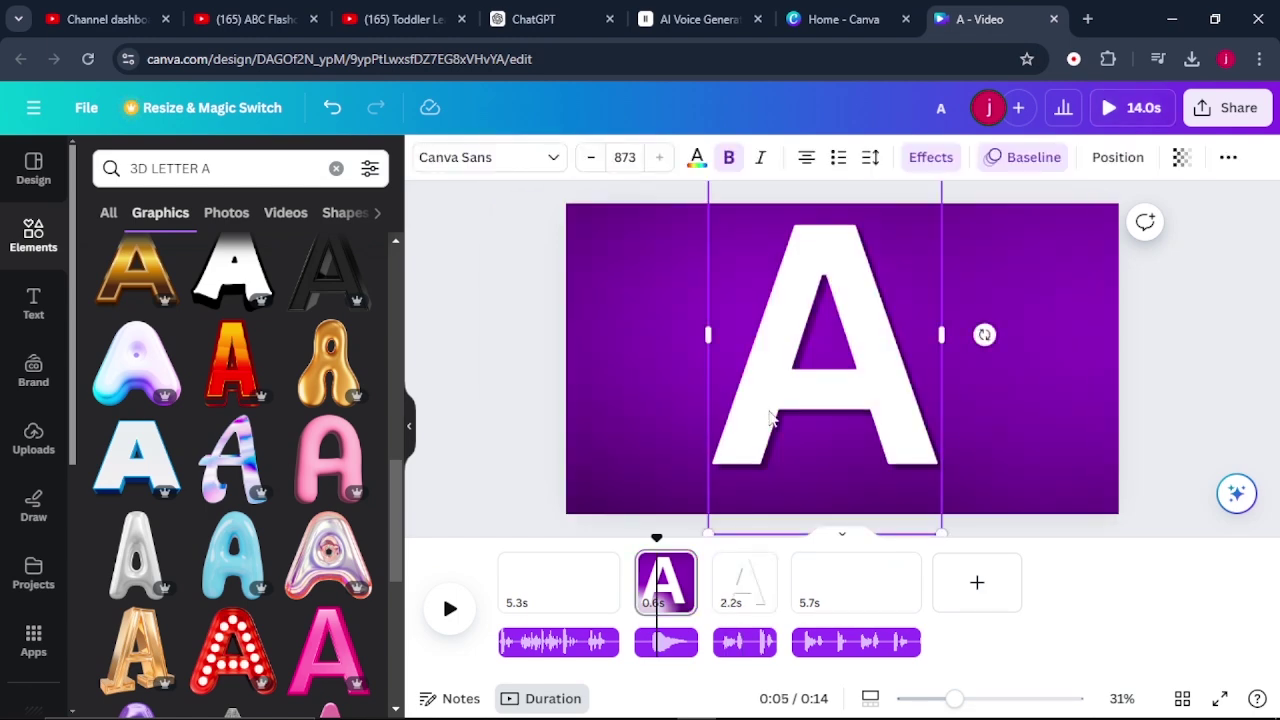
left_click(726, 565)
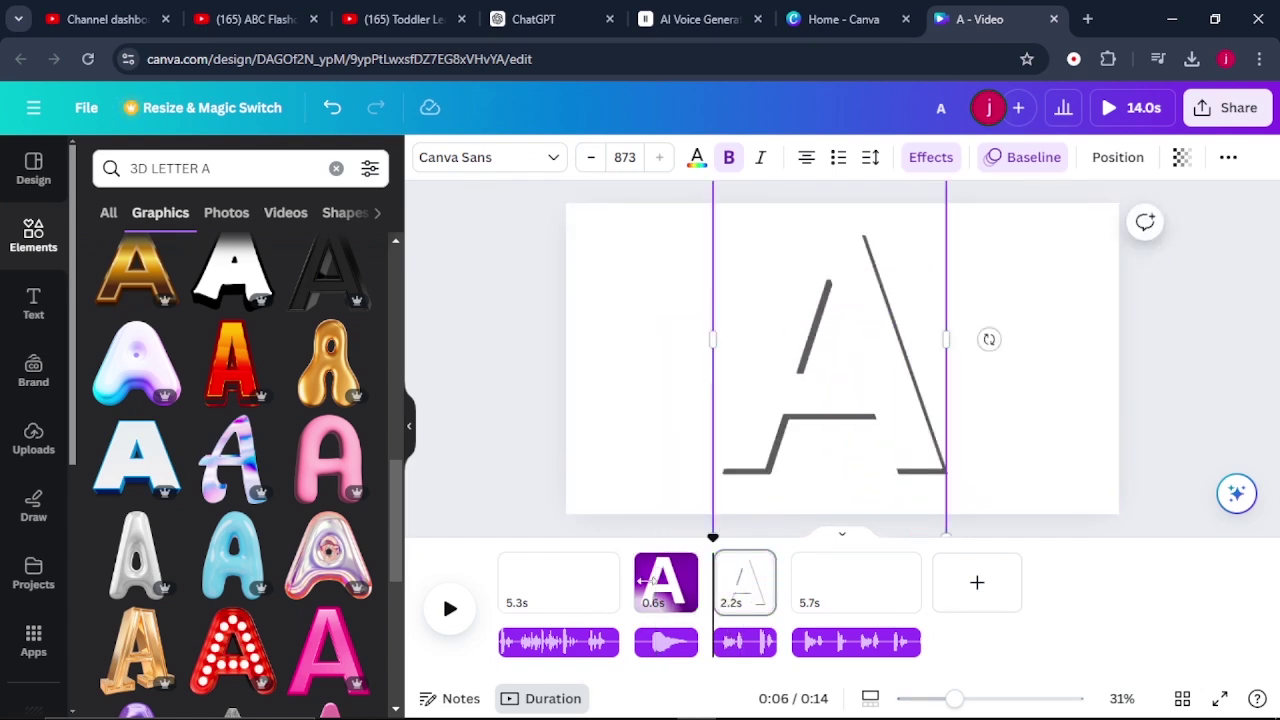
left_click(667, 585)
left_click(985, 403)
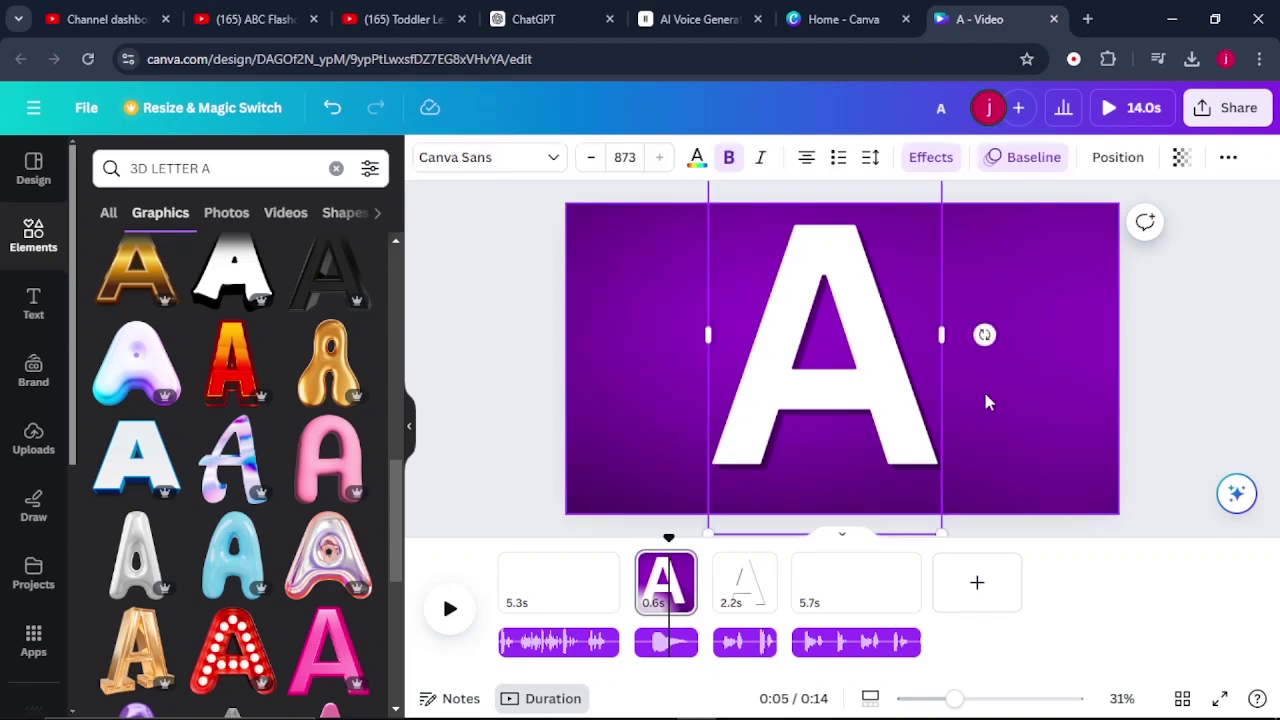
left_click(1058, 362)
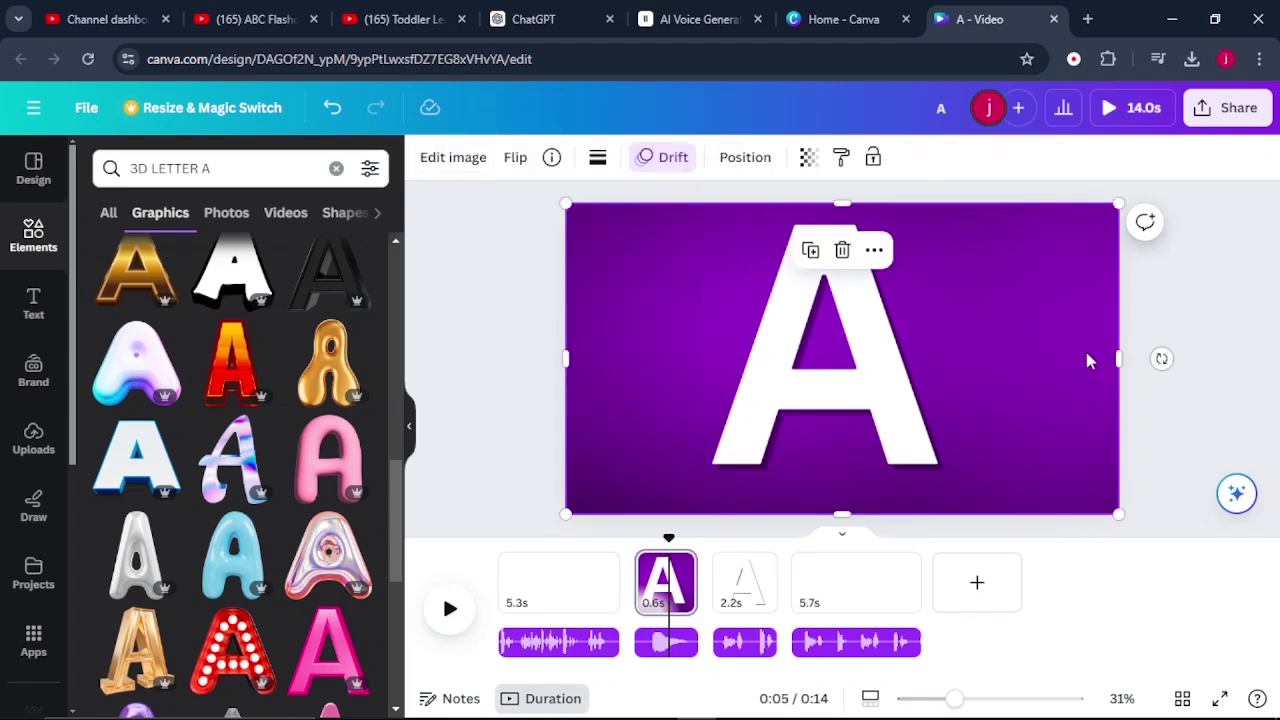
key("Delete")
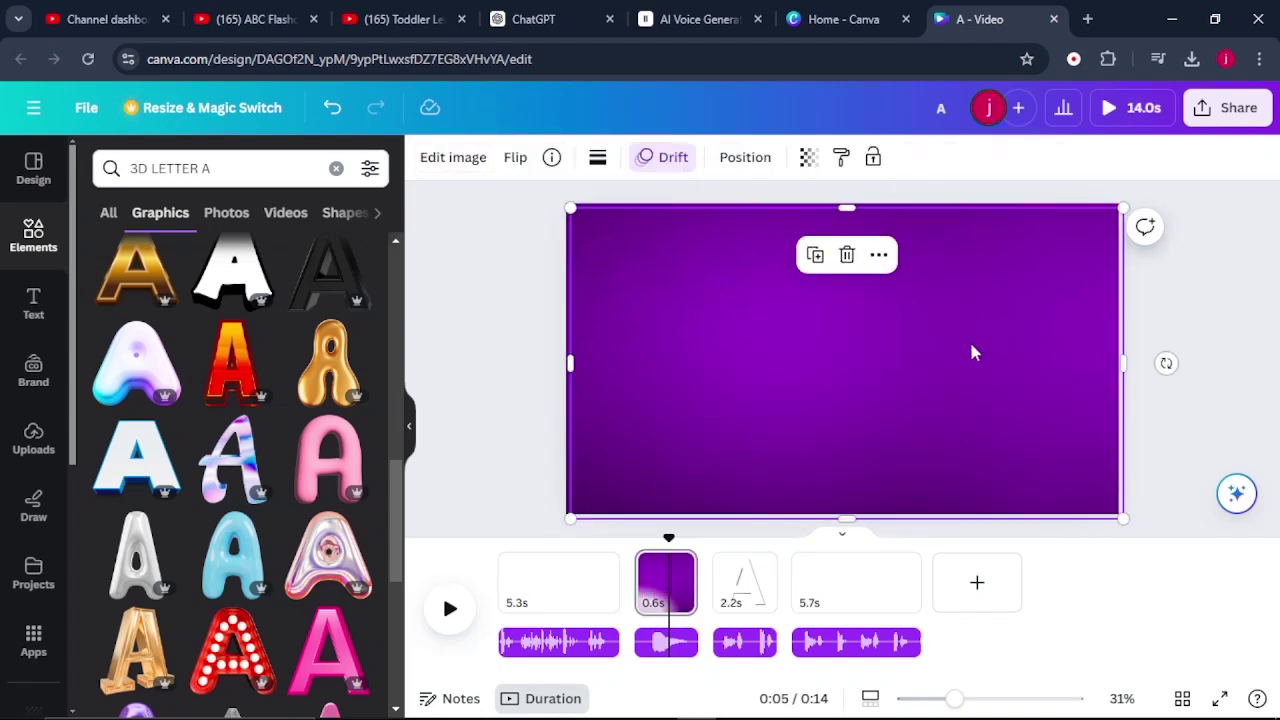
Move the purple background onto page 3 behind the white A, both on the right side.
left_click_drag(971, 391, 748, 591)
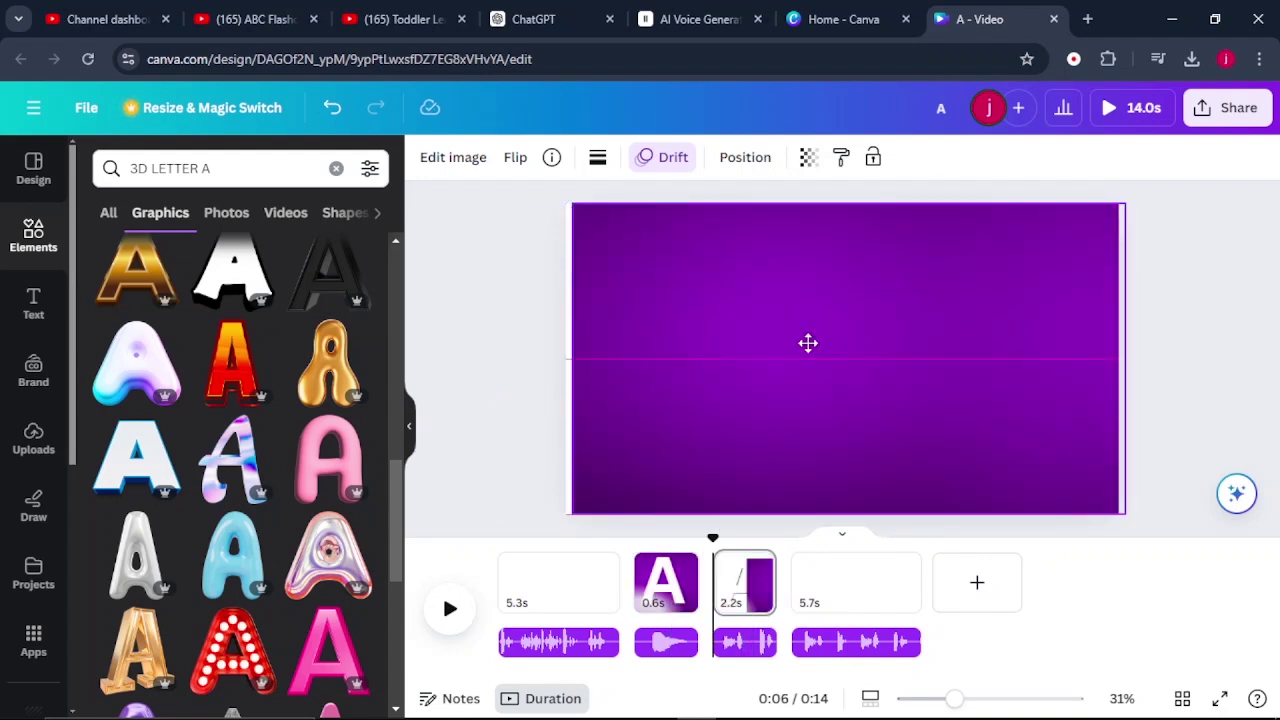
right_click(1020, 334)
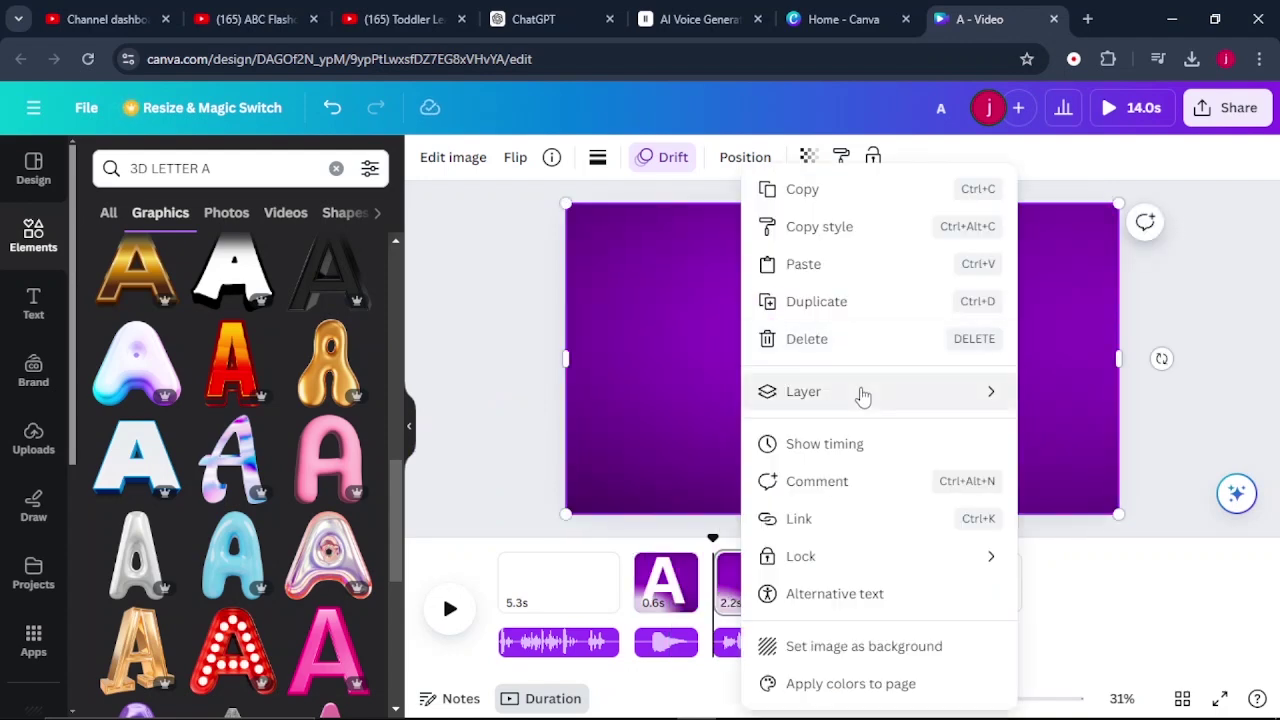
mouse_move(863, 397)
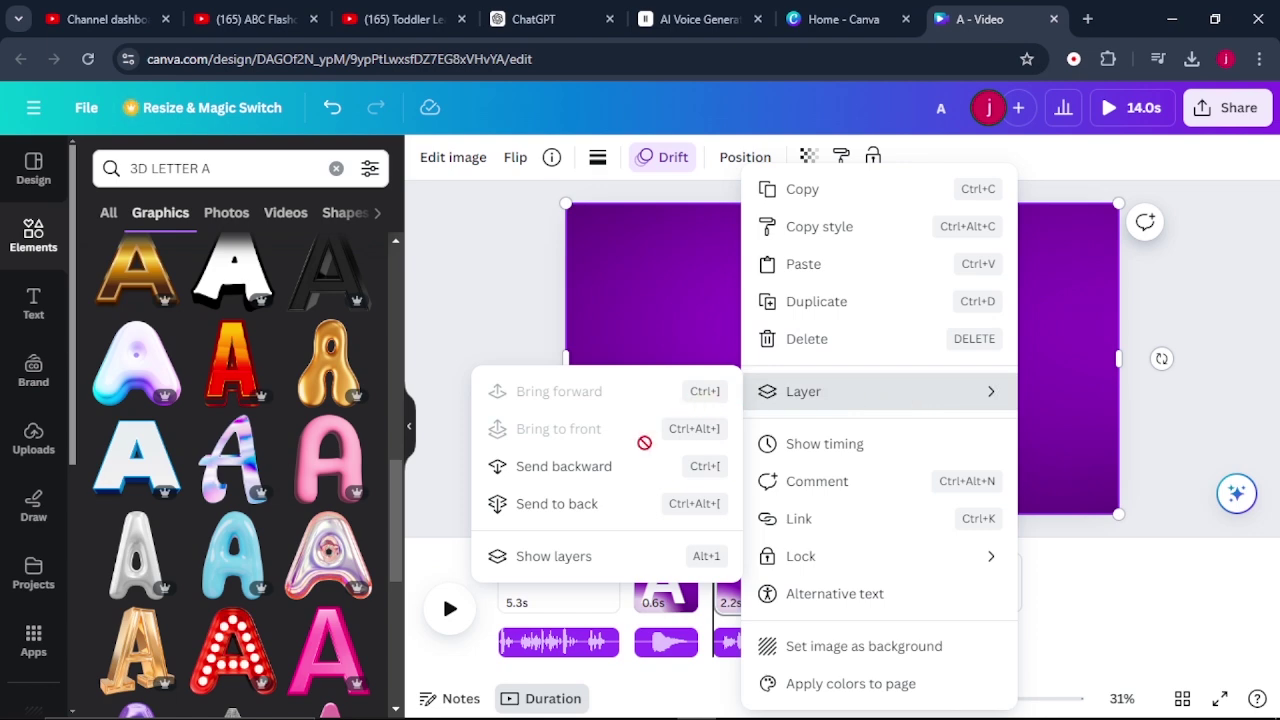
left_click(620, 470)
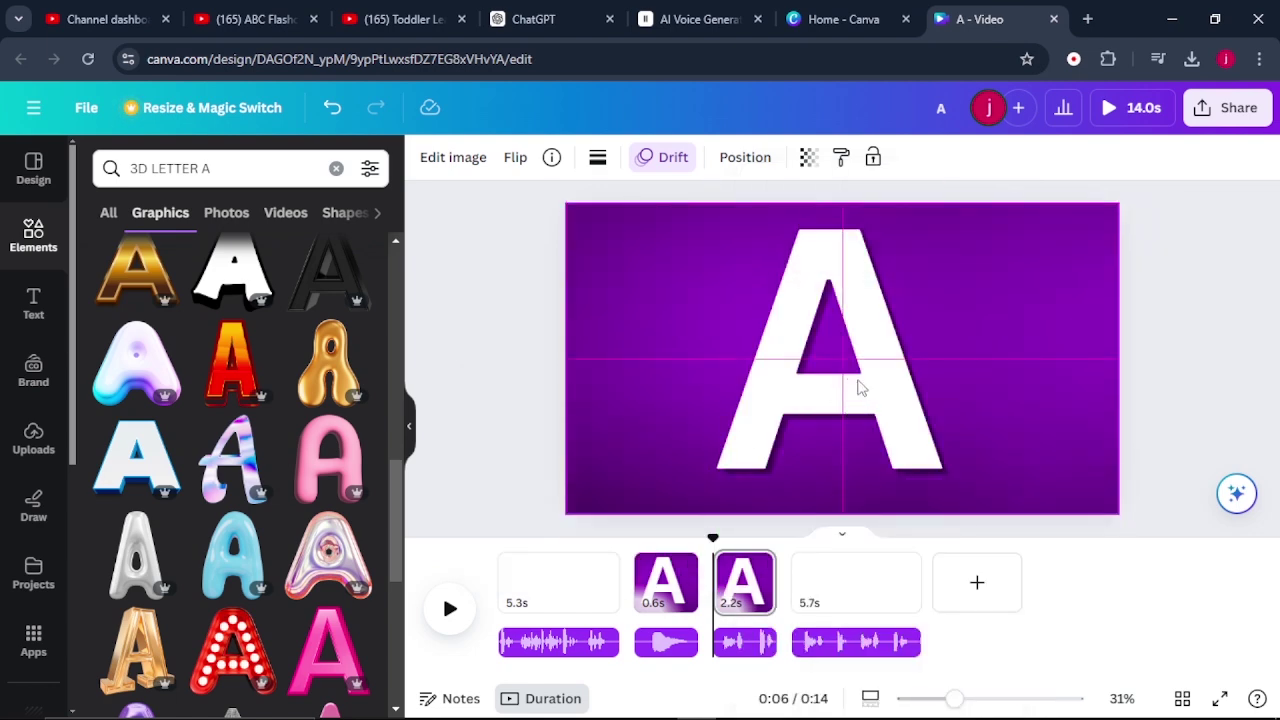
left_click_drag(977, 337, 1077, 441)
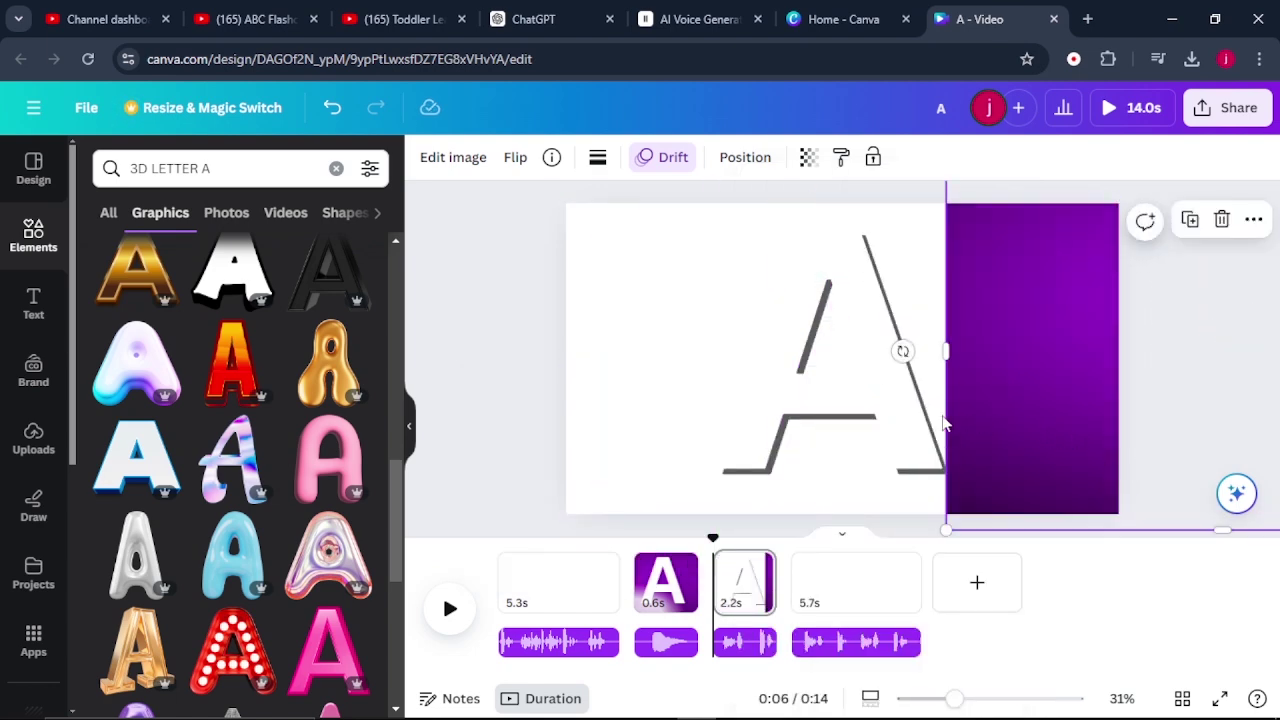
left_click_drag(851, 406, 1063, 468)
left_click(1059, 466)
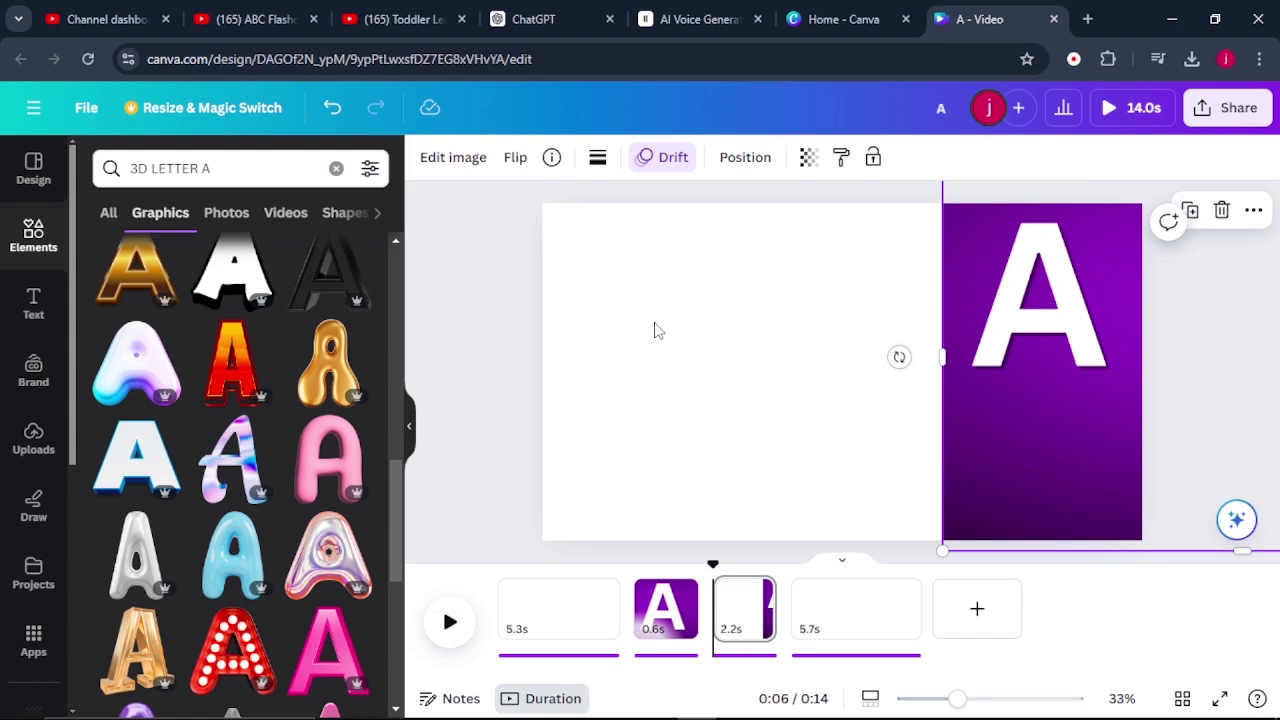
Add a red apple graphic from an 'apple' search, shrunk and placed top-left.
left_click(236, 170)
key("BackSpace")
key("BackSpace")
key("BackSpace")
key("BackSpace")
key("BackSpace")
key("BackSpace")
key("BackSpace")
key("BackSpace")
key("BackSpace")
key("BackSpace")
key("BackSpace")
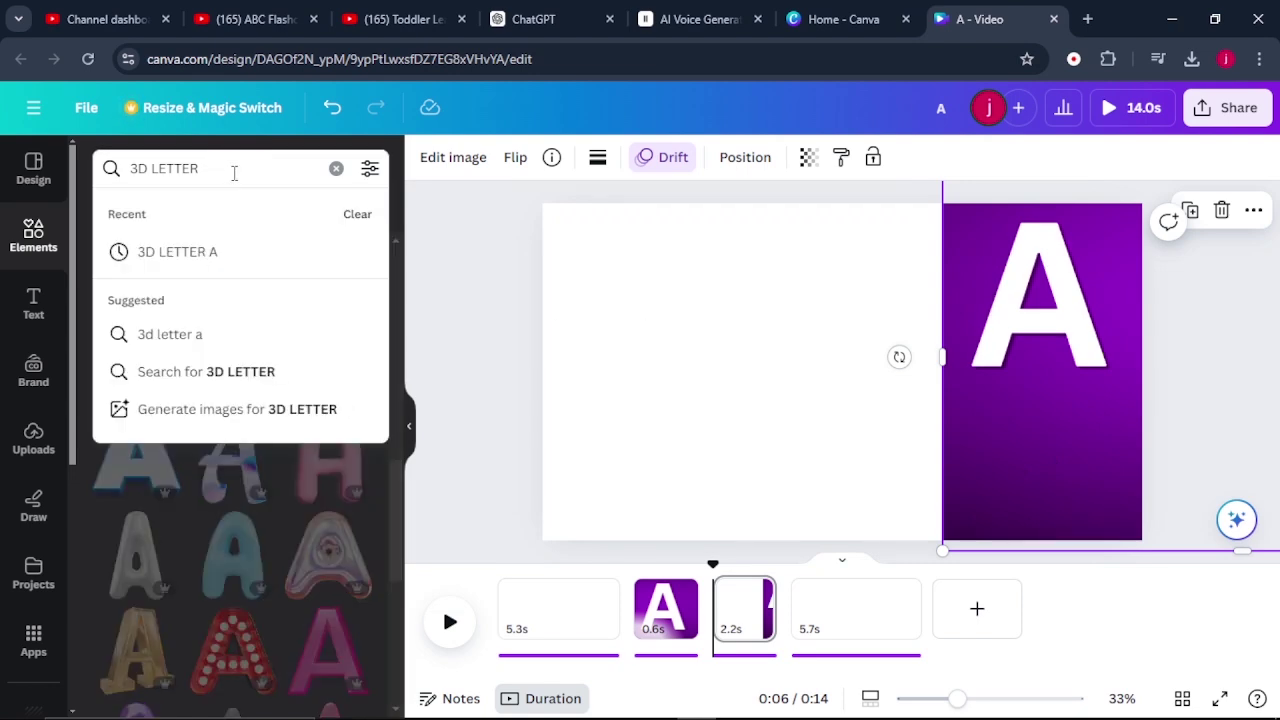
type("apple")
key("Return")
left_click(147, 360)
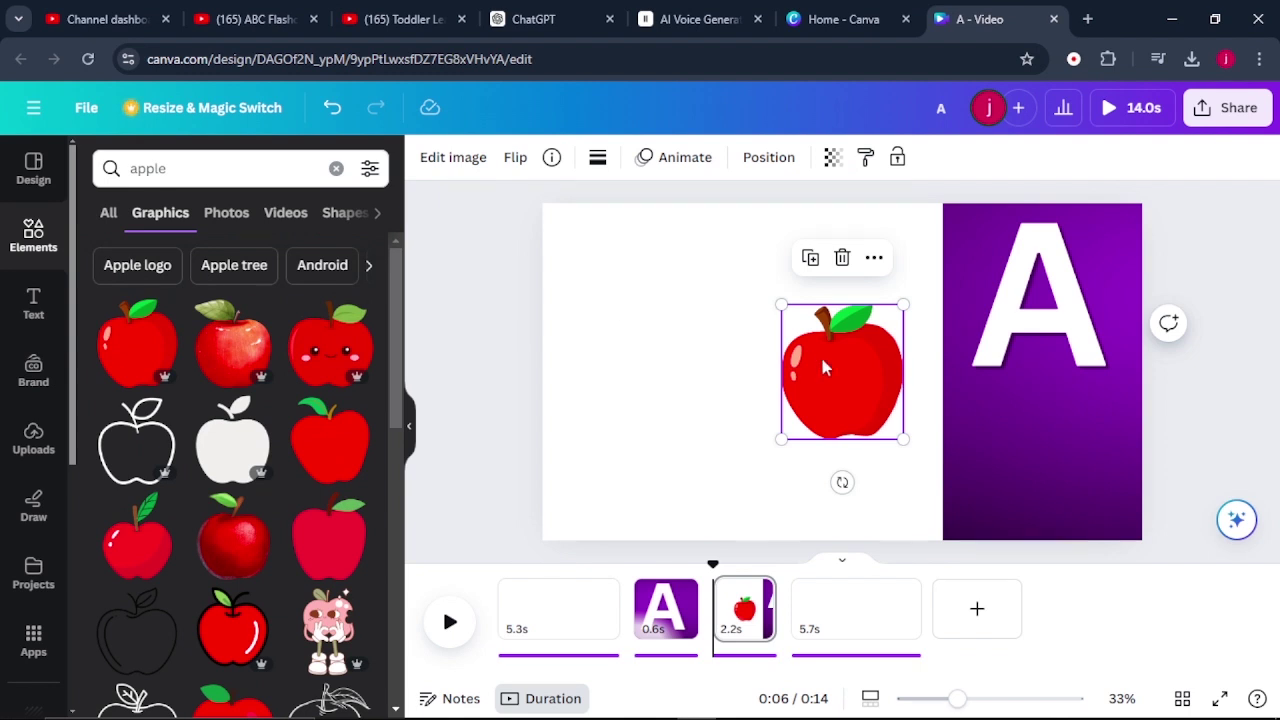
left_click_drag(820, 354, 633, 286)
left_click_drag(691, 365, 679, 342)
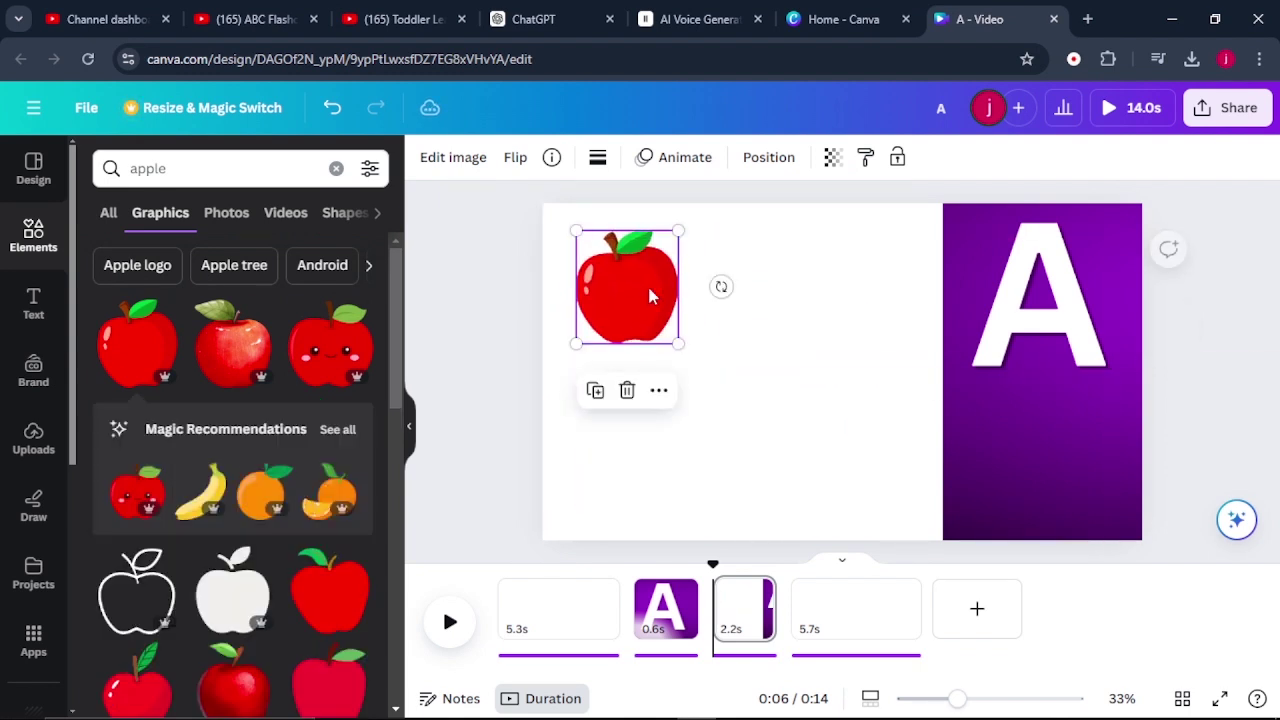
left_click_drag(651, 290, 652, 298)
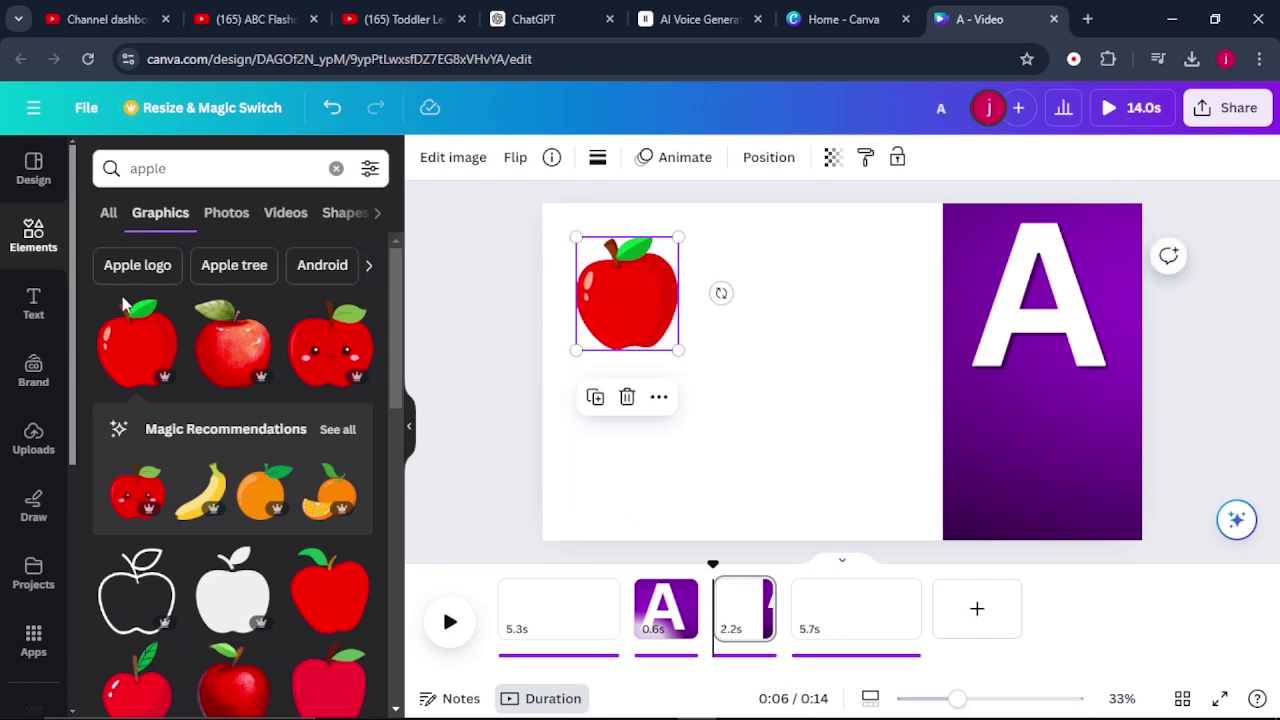
Add an 'Apple' heading below the apple and split the page at the playhead.
left_click(40, 306)
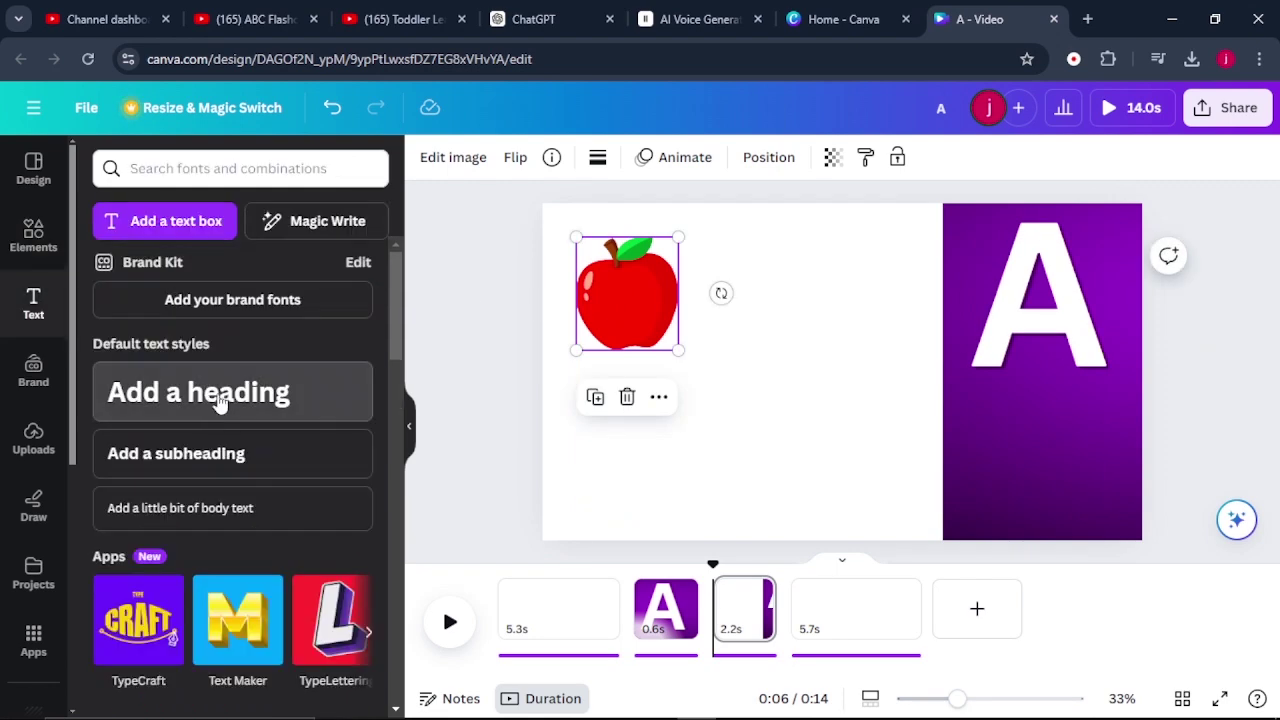
left_click(223, 395)
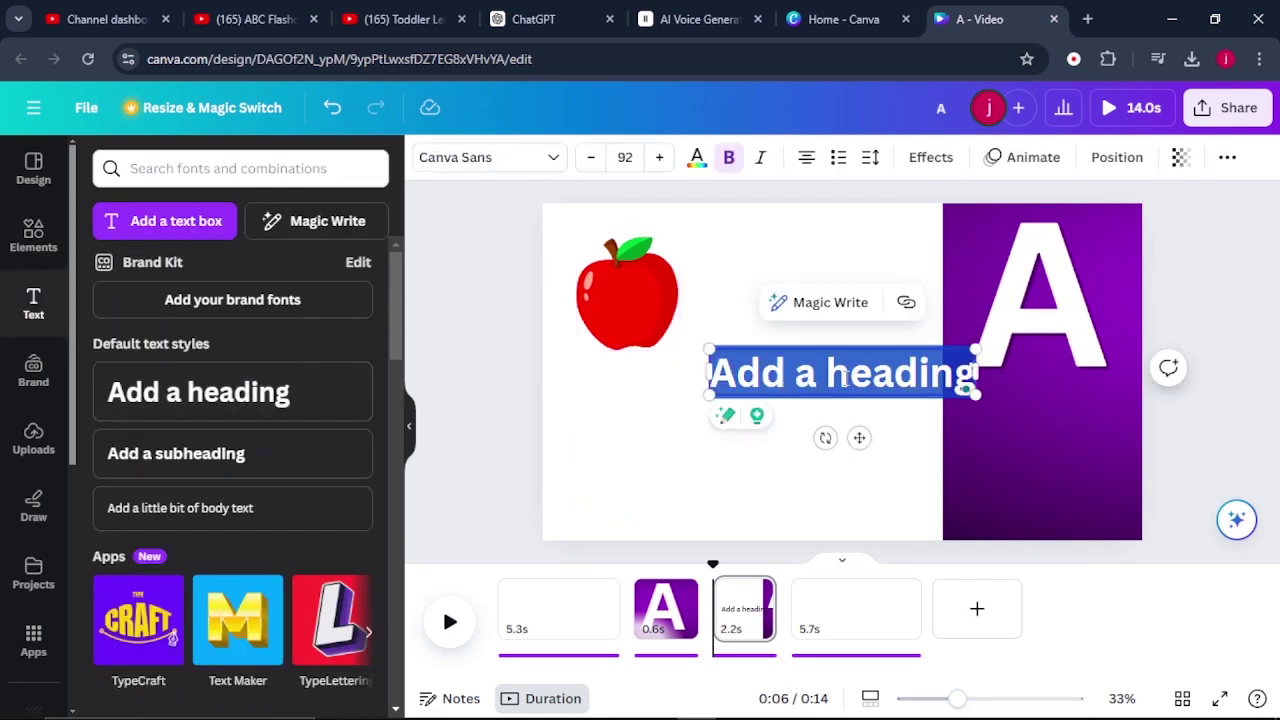
type("Apple")
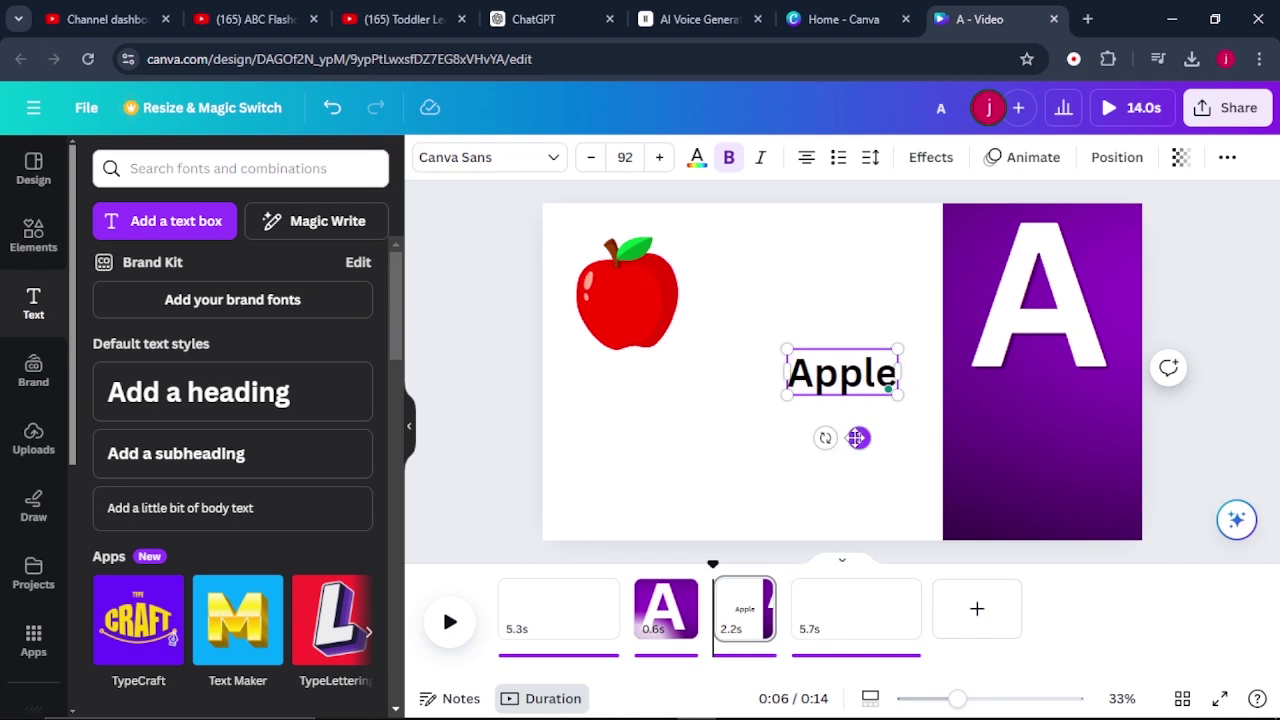
left_click_drag(856, 437, 648, 446)
key("s")
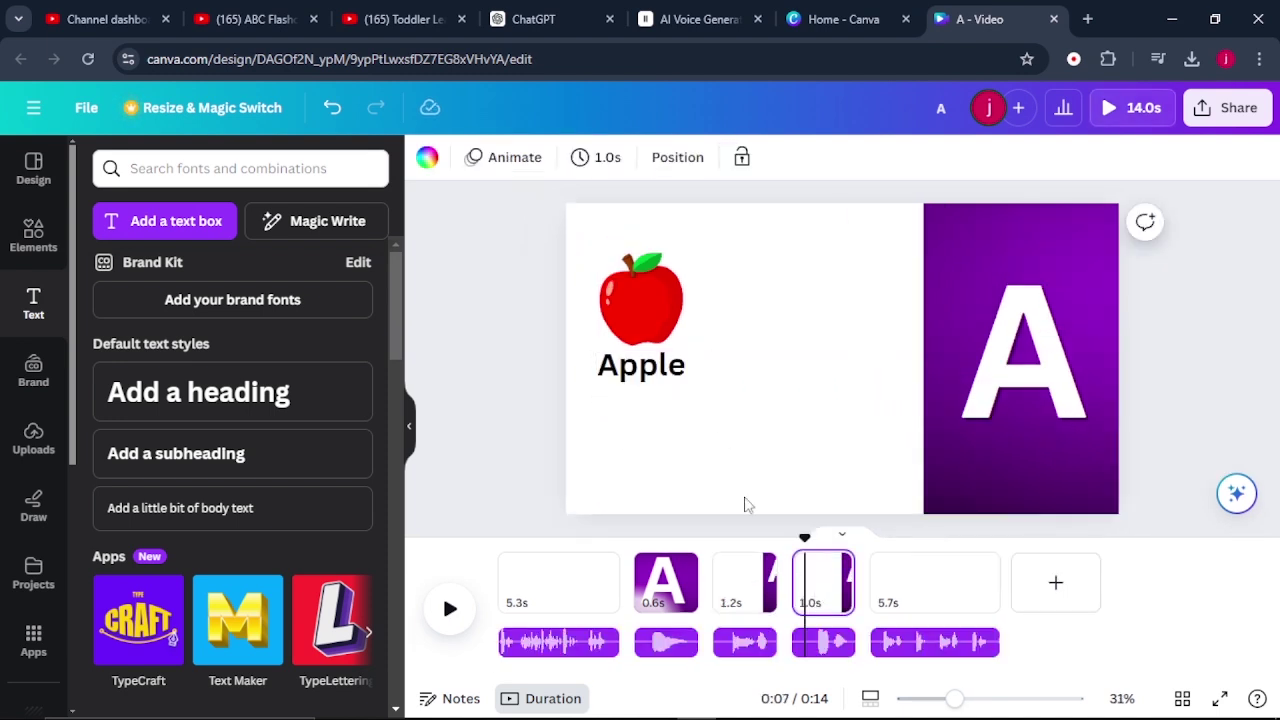
Give the Apple label a Pan animation.
left_click(643, 366)
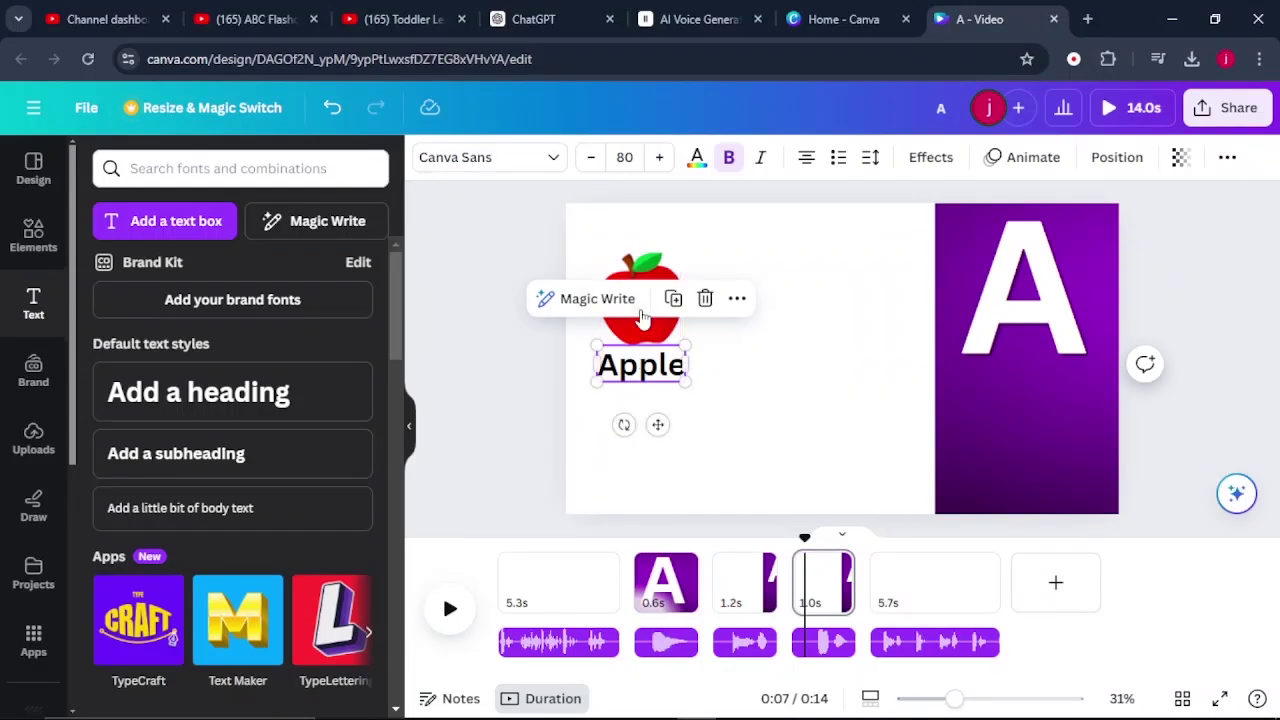
left_click(625, 299)
left_click(766, 250)
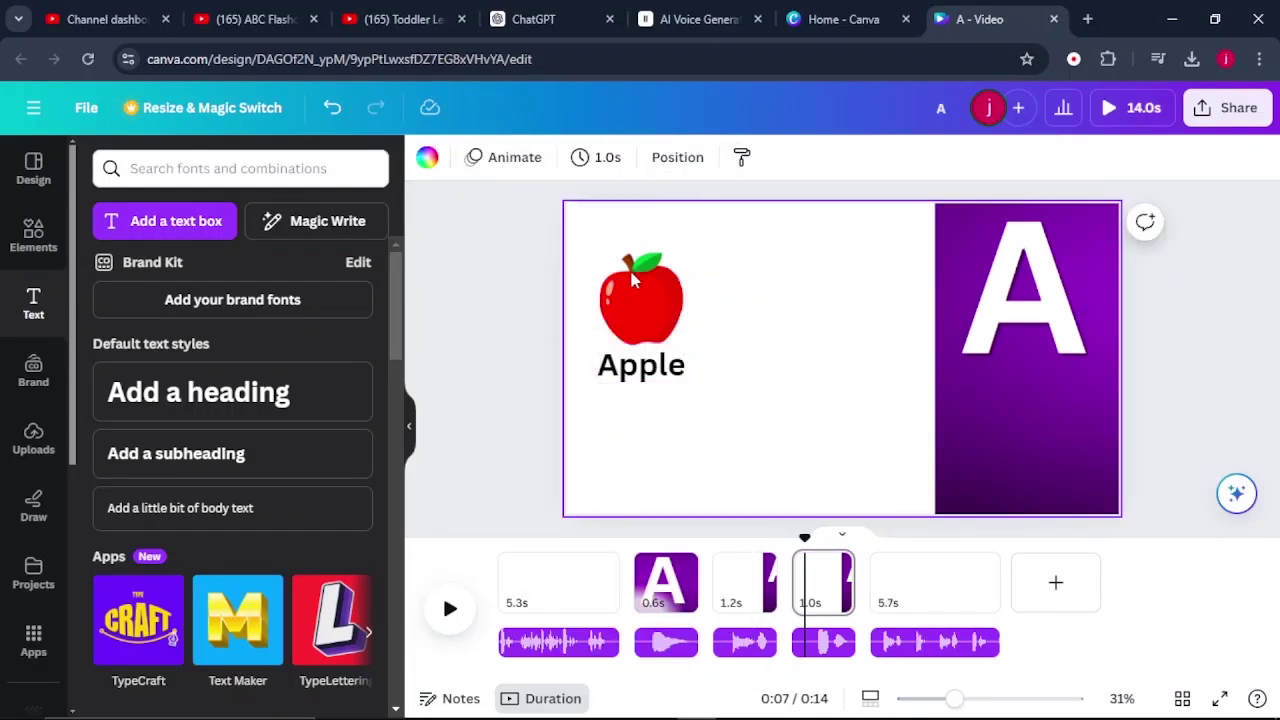
left_click(642, 288)
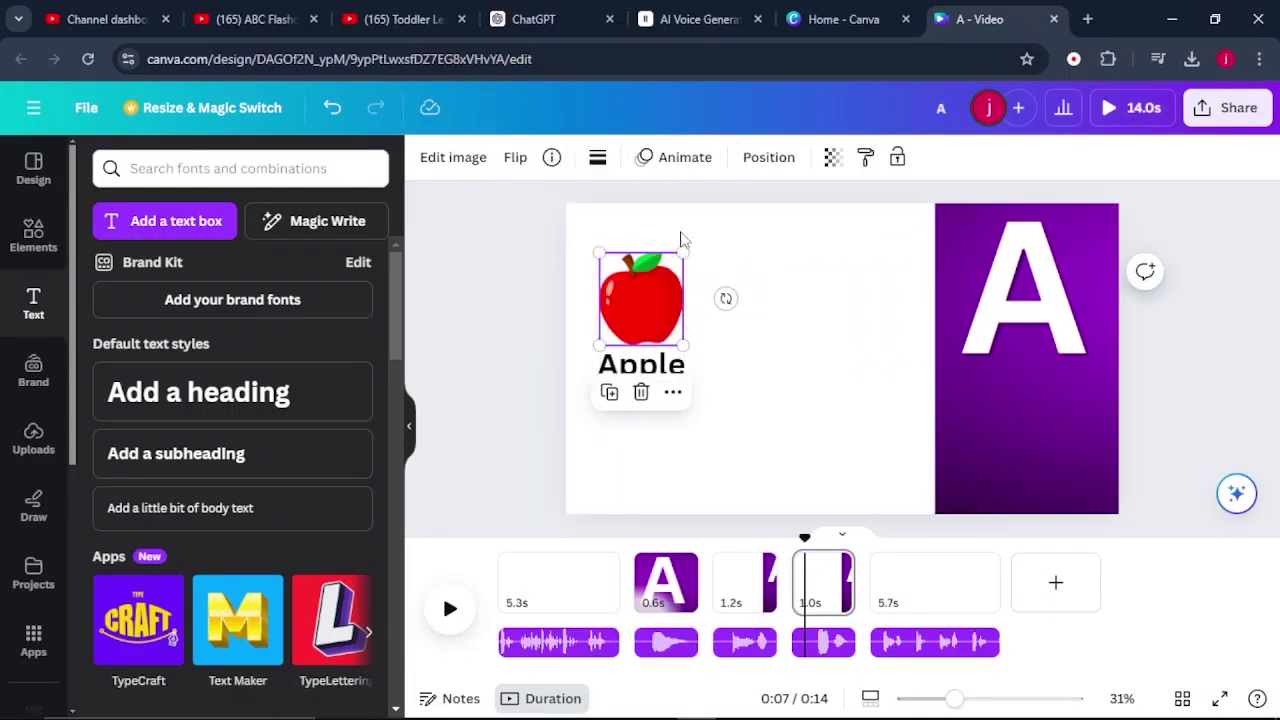
left_click(685, 158)
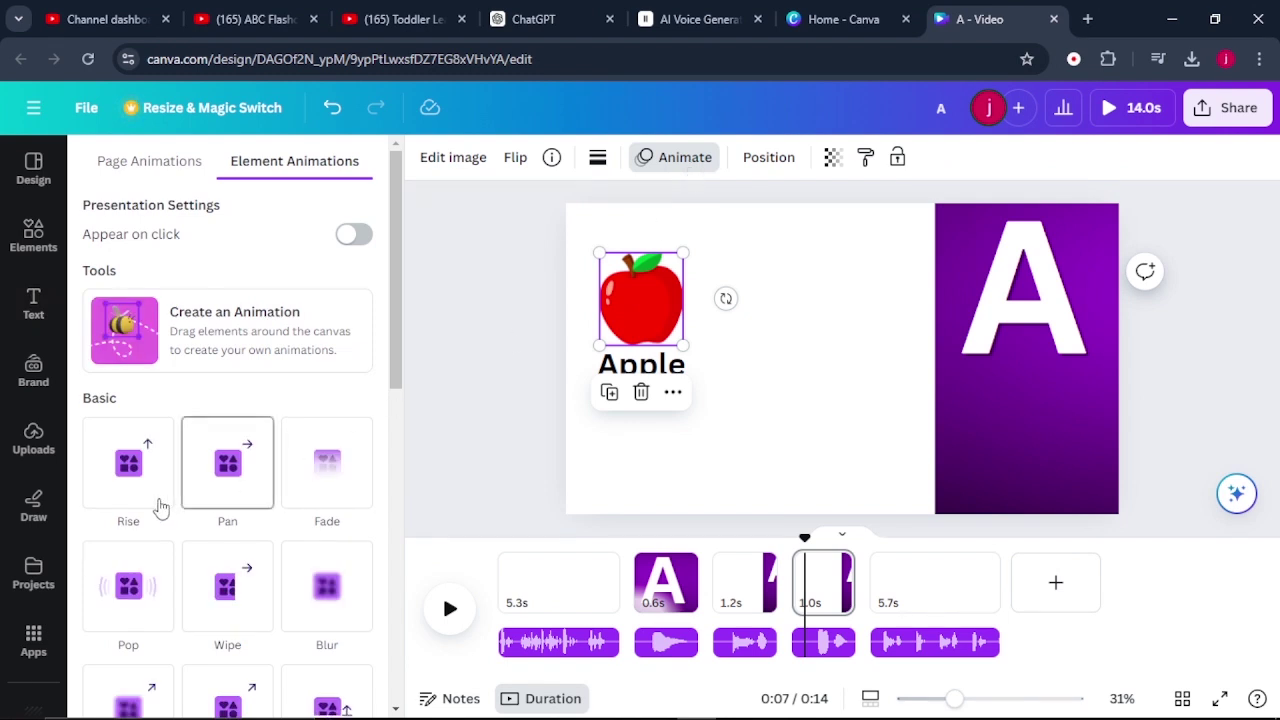
scroll(200, 512, "down", 2)
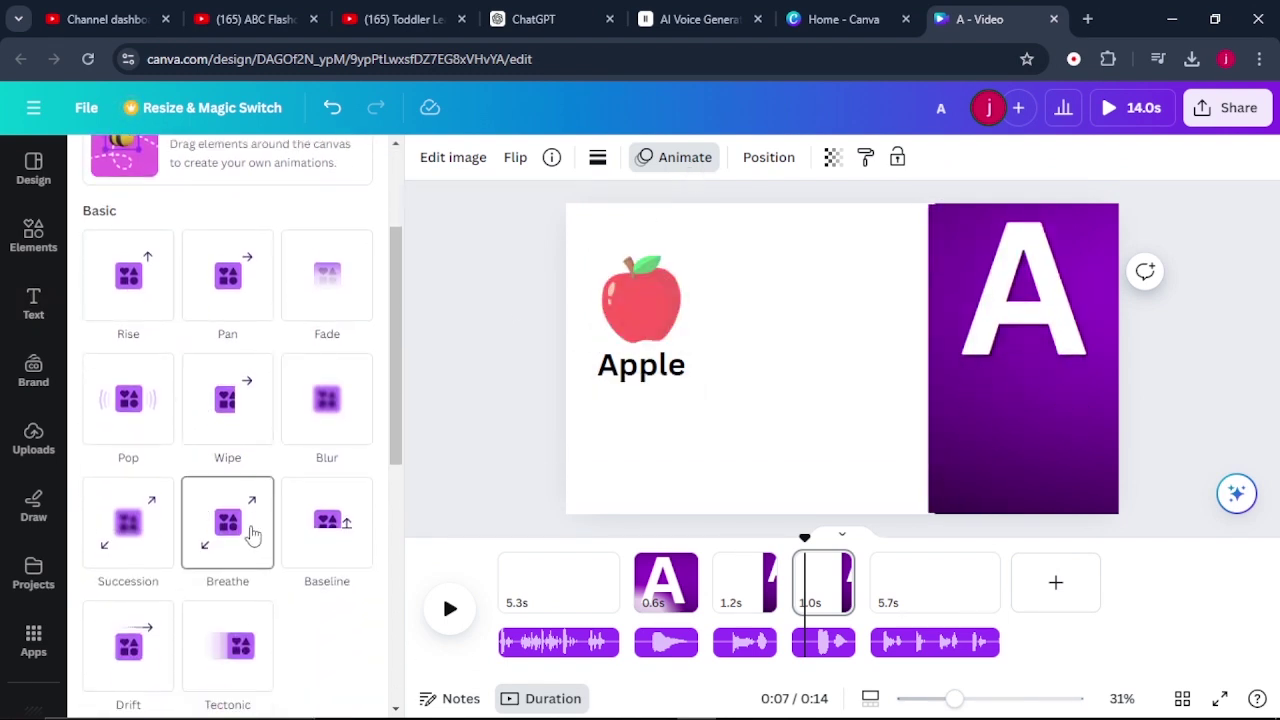
left_click(660, 370)
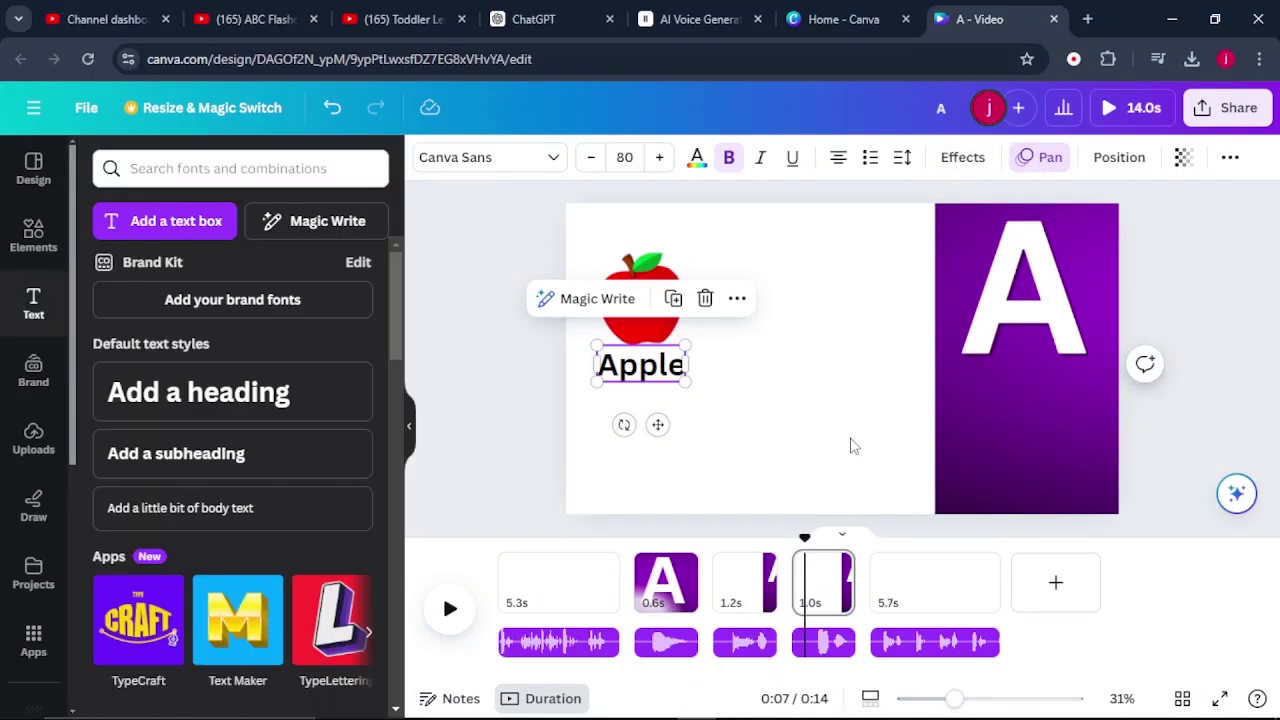
Remove the Drift animation from the purple letter A panel.
left_click(996, 436)
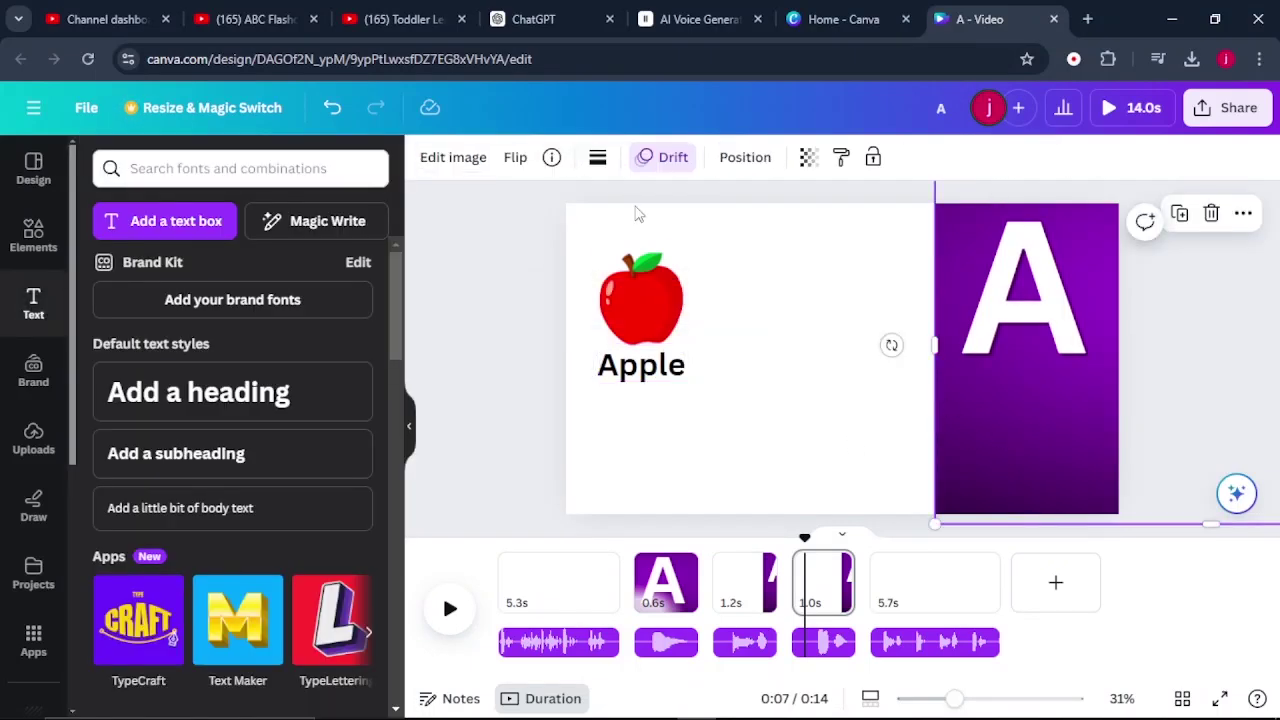
left_click(673, 157)
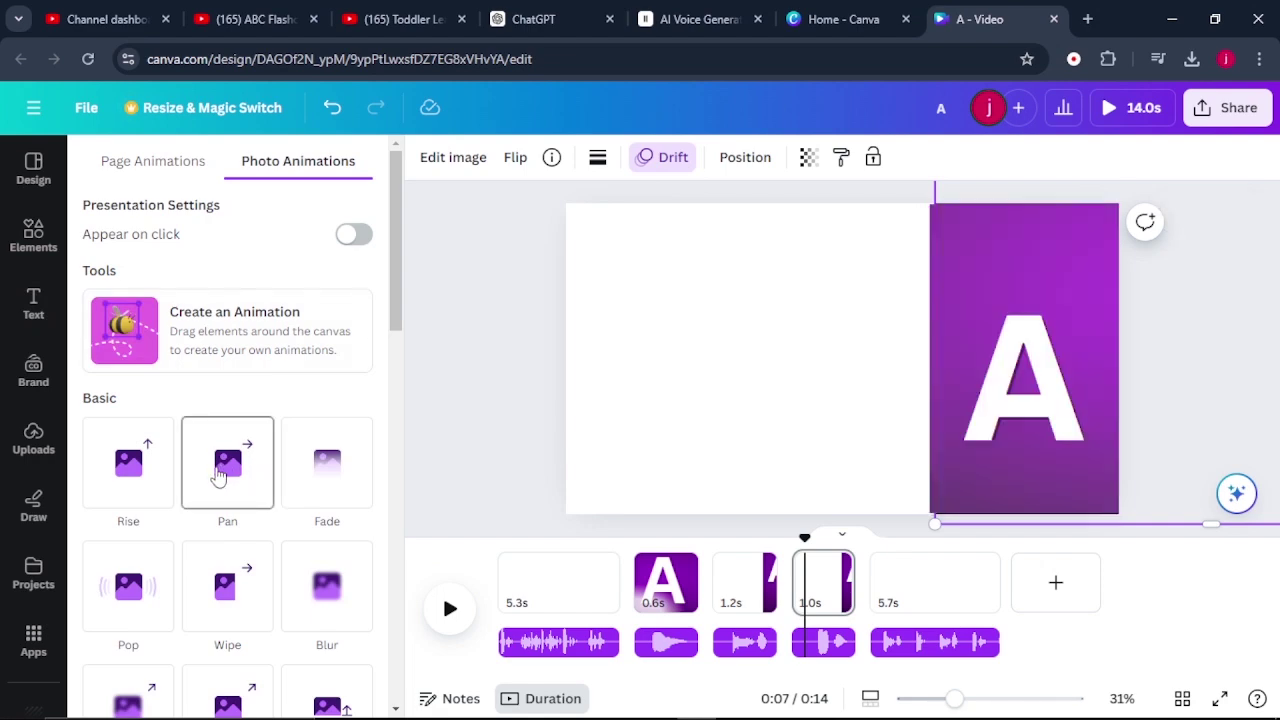
scroll(220, 478, "down", 10)
scroll(223, 428, "down", 2)
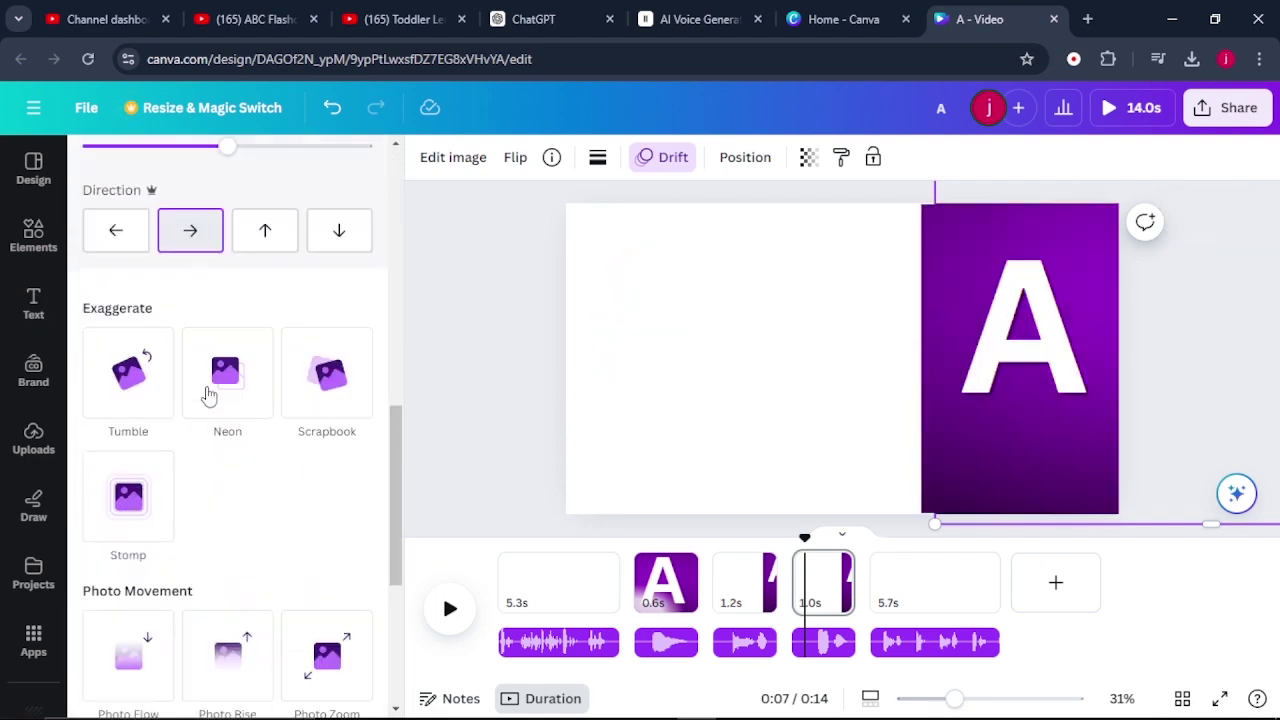
scroll(207, 395, "down", 5)
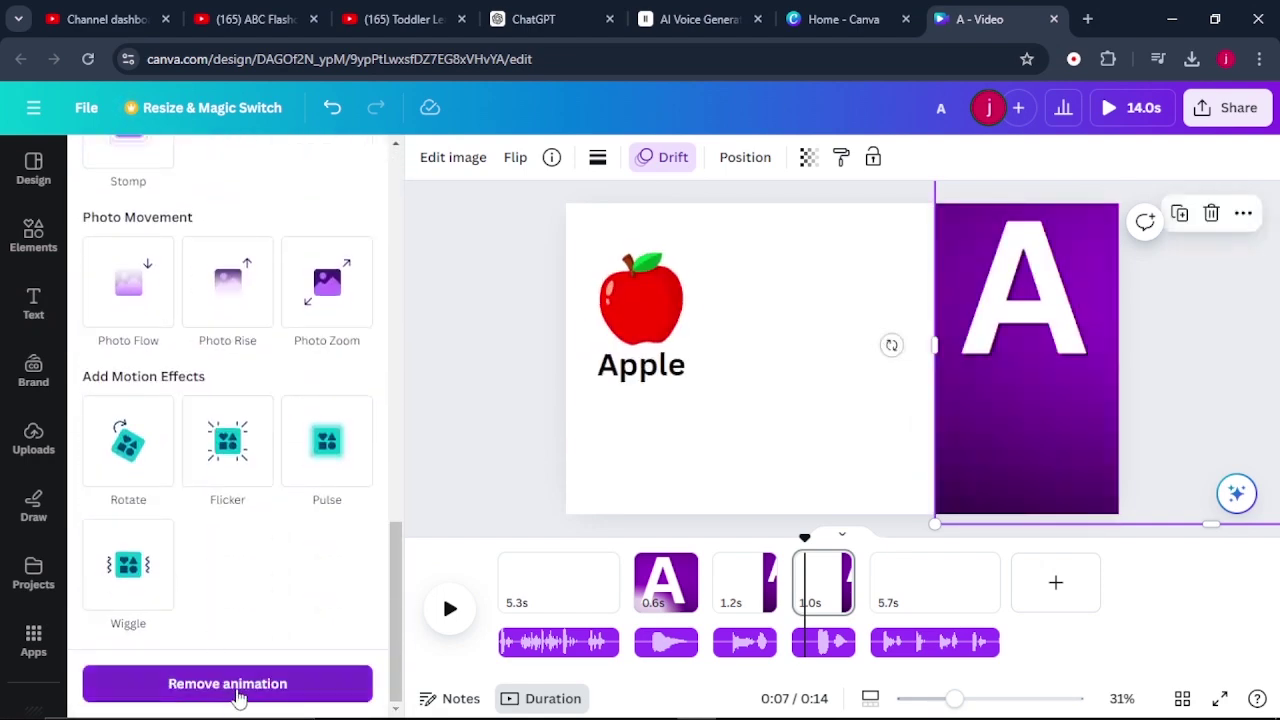
left_click(237, 684)
left_click(1020, 300)
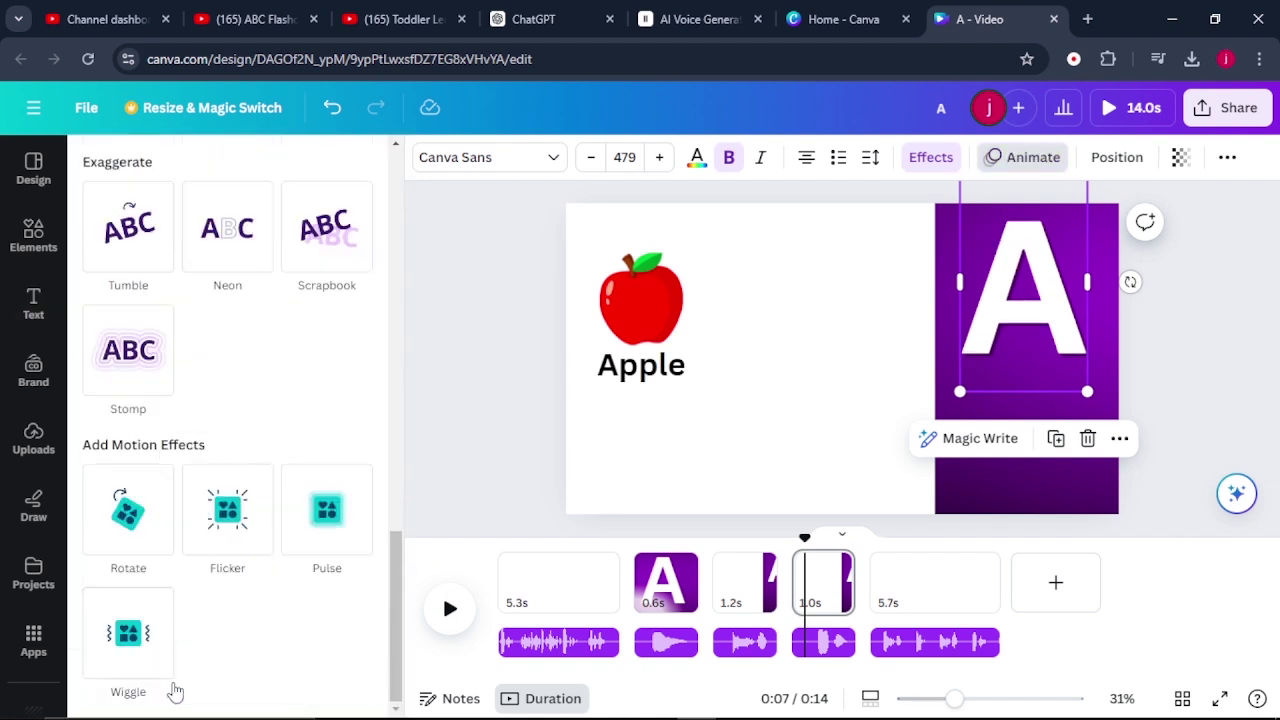
left_click(992, 468)
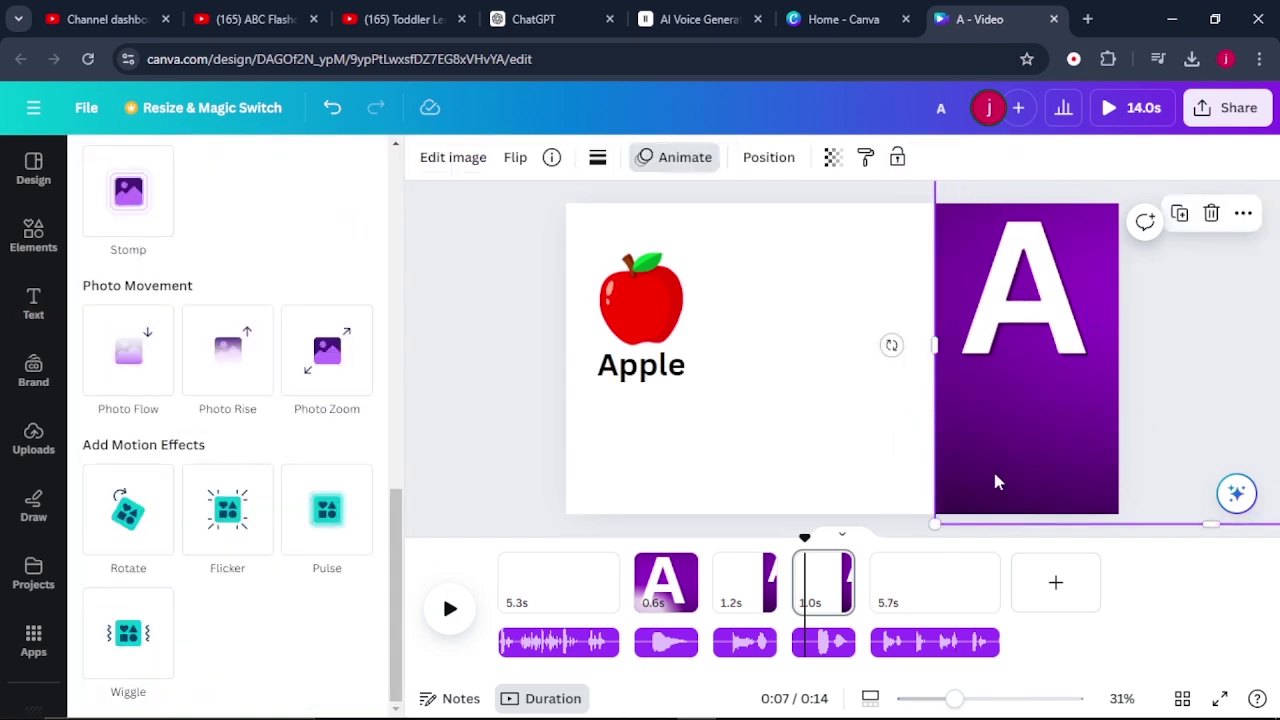
left_click(815, 476)
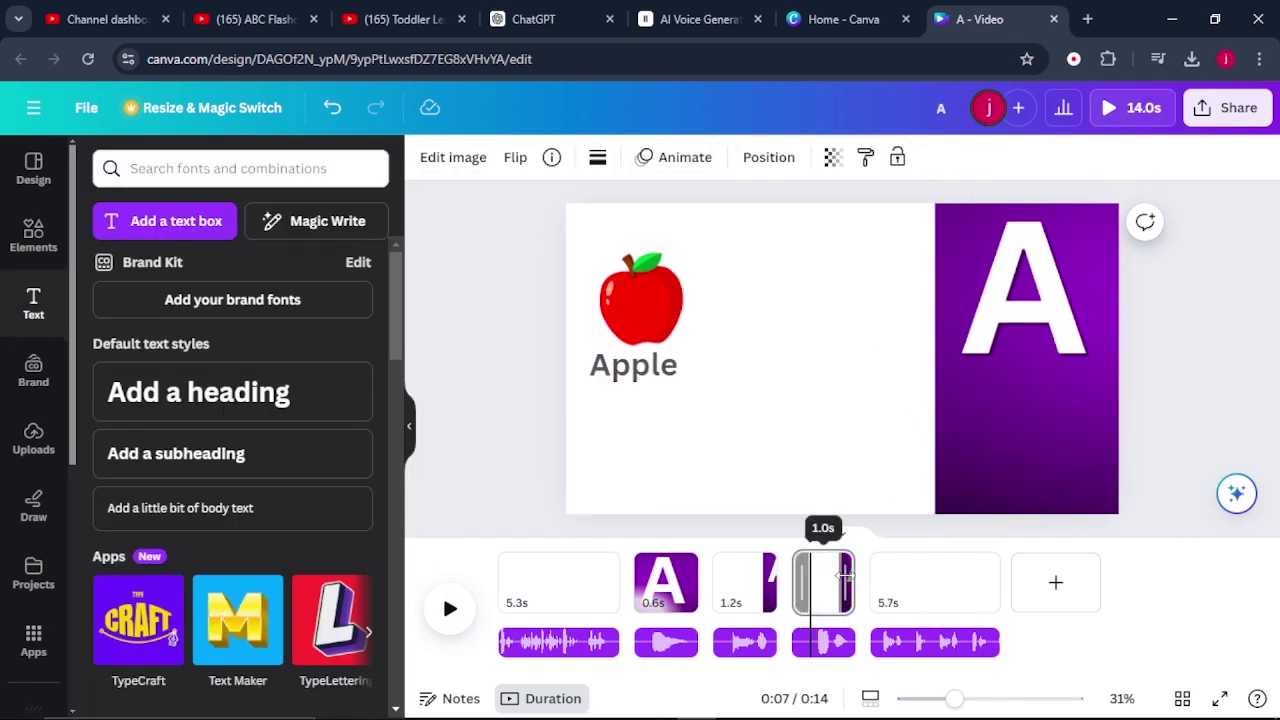
Lengthen the apple page and set the playhead to about 10.2 seconds.
left_click_drag(845, 578, 932, 585)
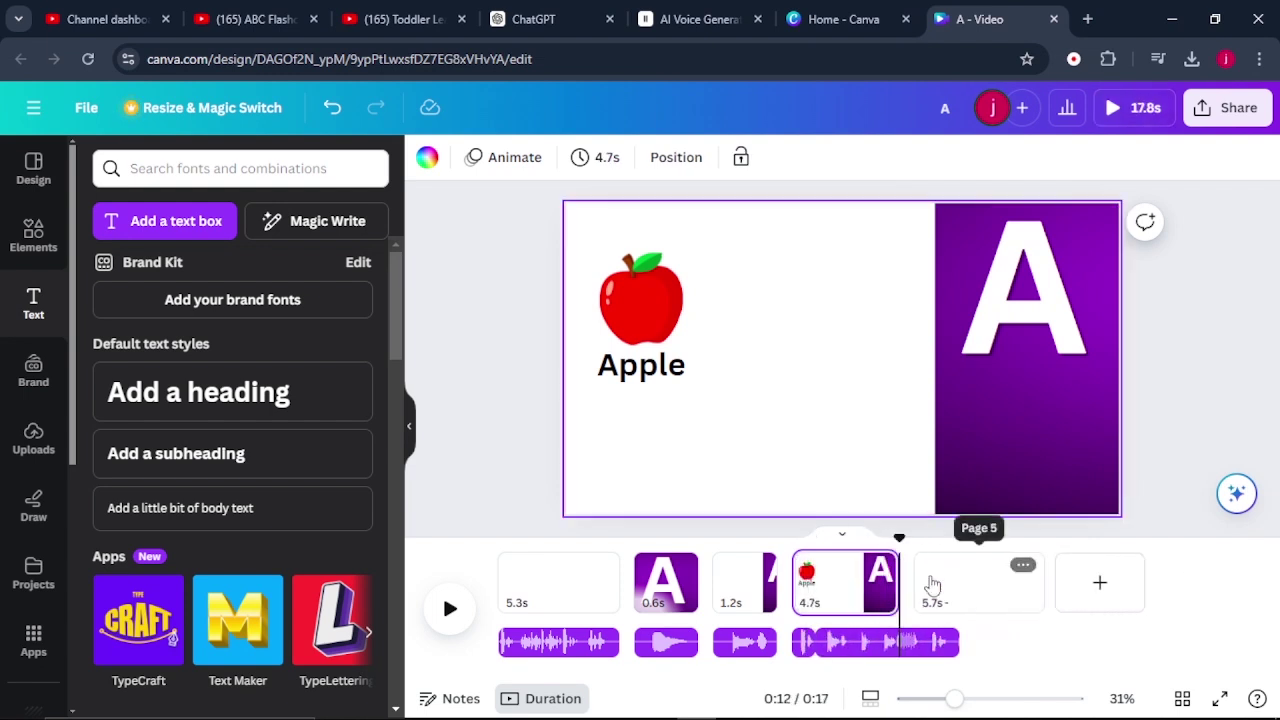
left_click_drag(899, 537, 811, 535)
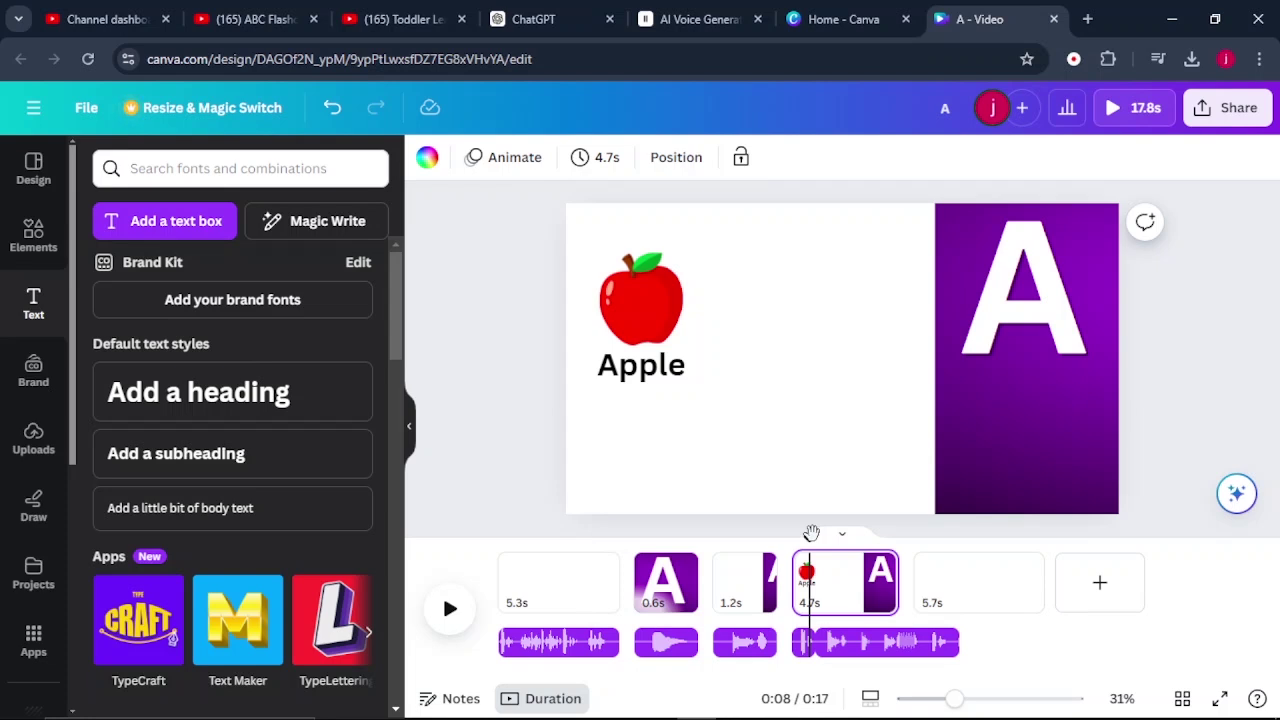
key("space")
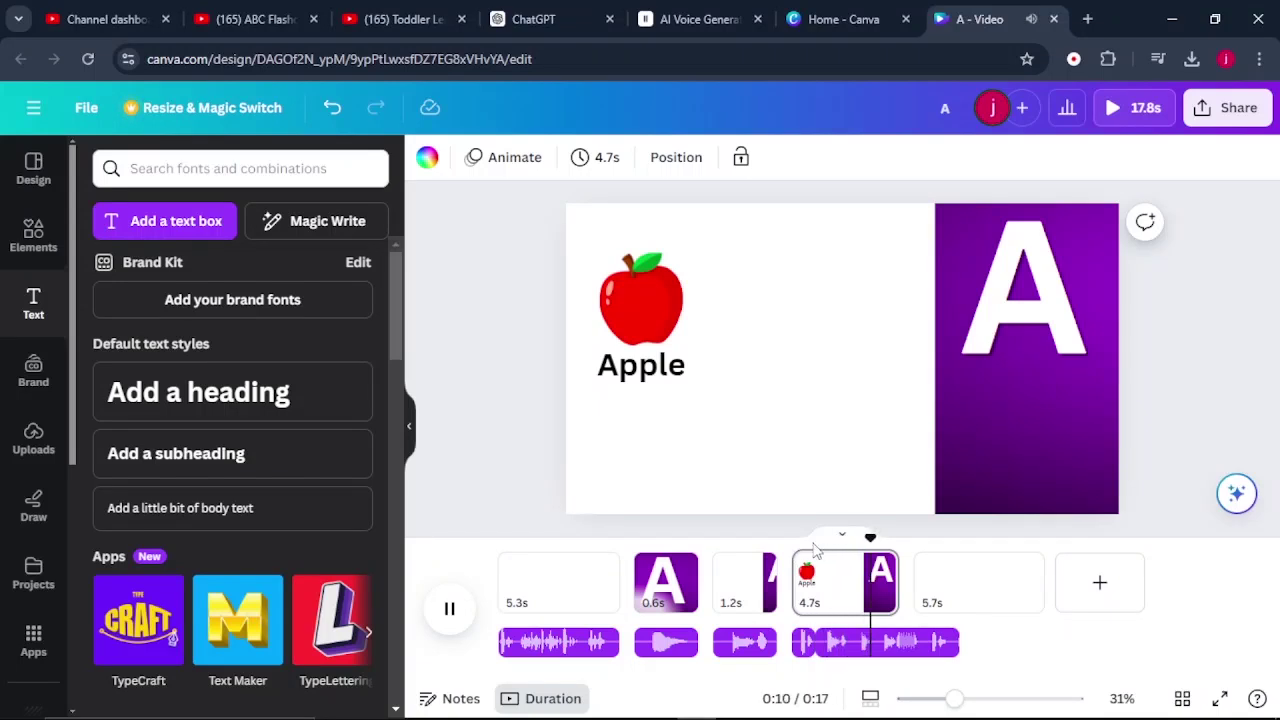
key("space")
left_click_drag(875, 540, 859, 545)
Split the audio clip and the apple page at the playhead into 3.0s and 1.7s pages.
left_click(857, 643)
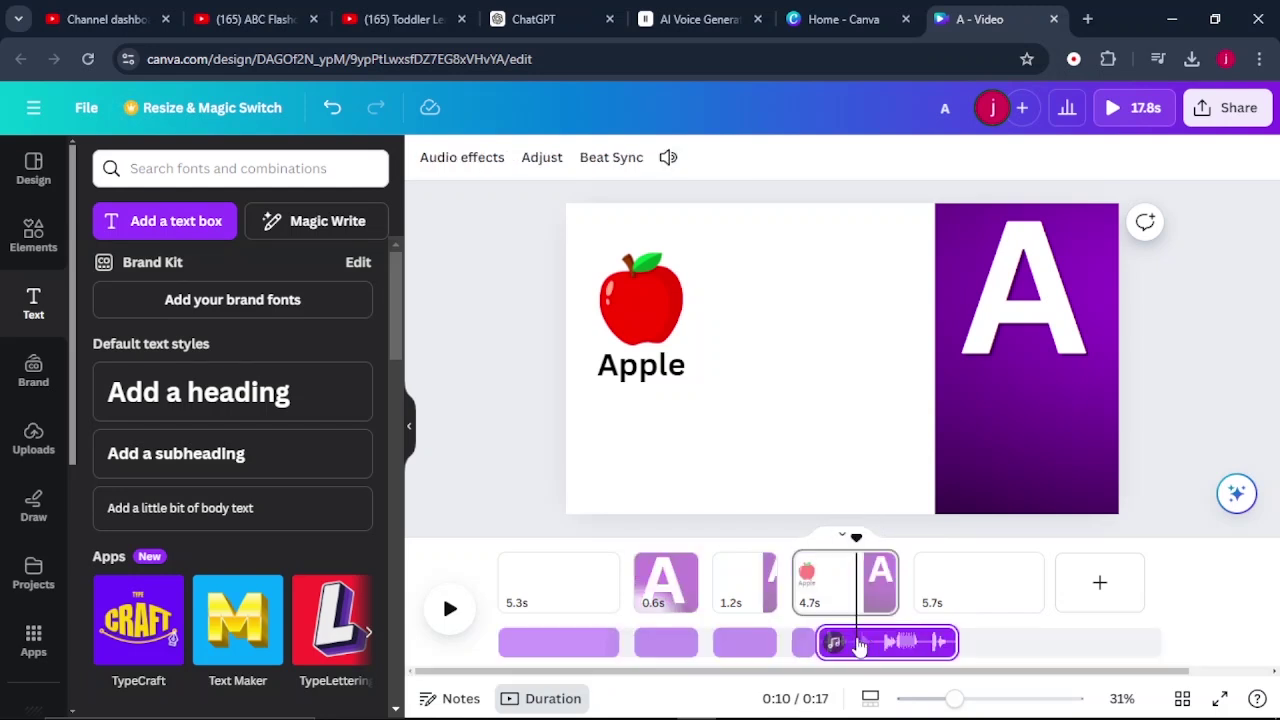
right_click(857, 644)
left_click(885, 610)
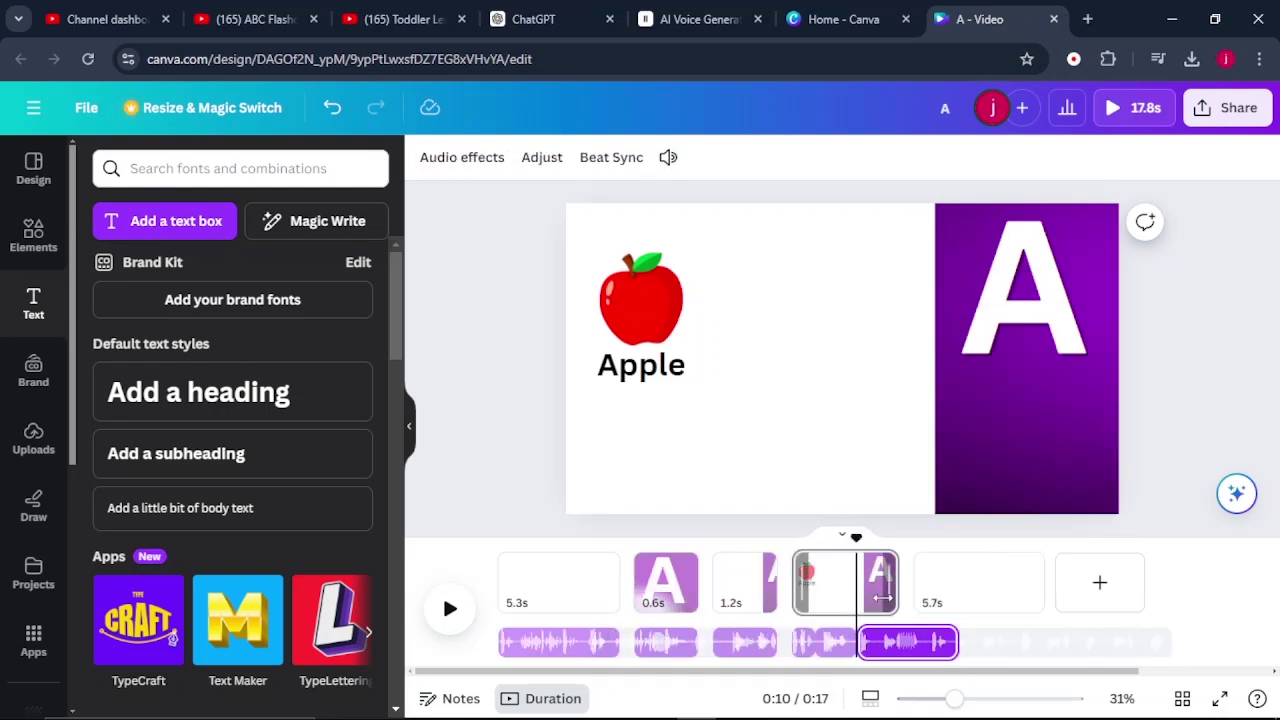
left_click(862, 596)
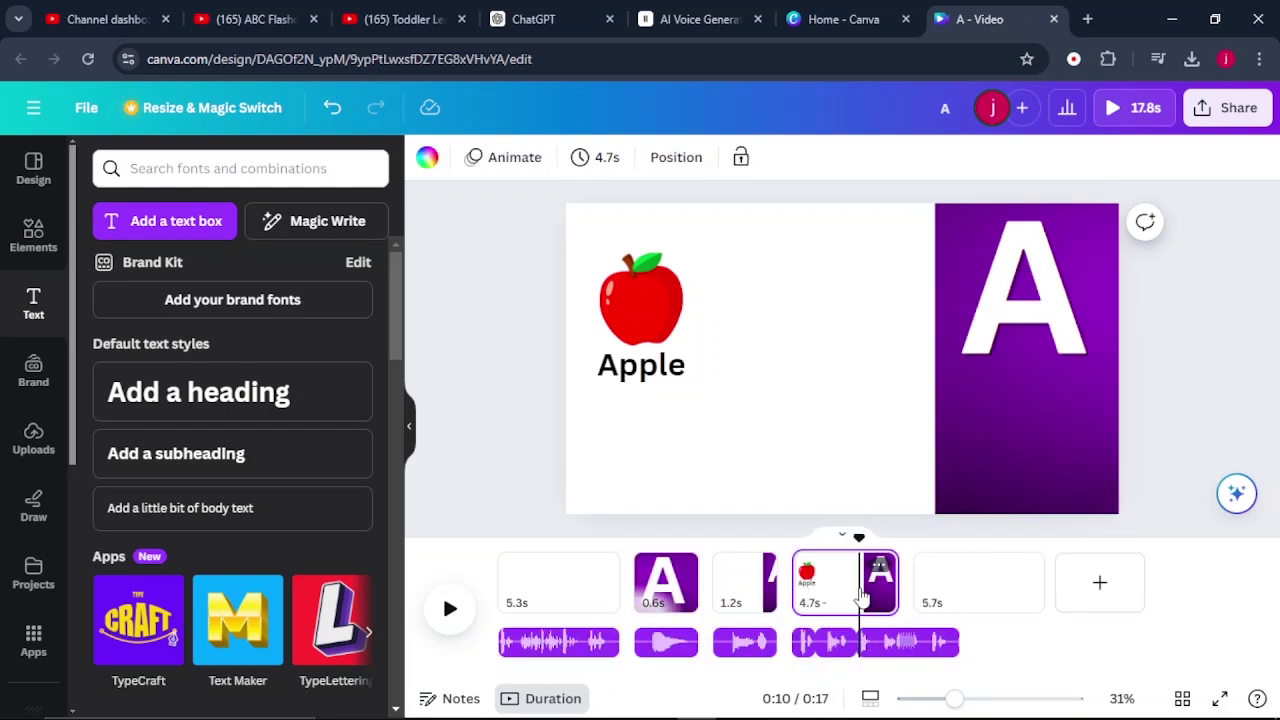
right_click(862, 596)
left_click(930, 471)
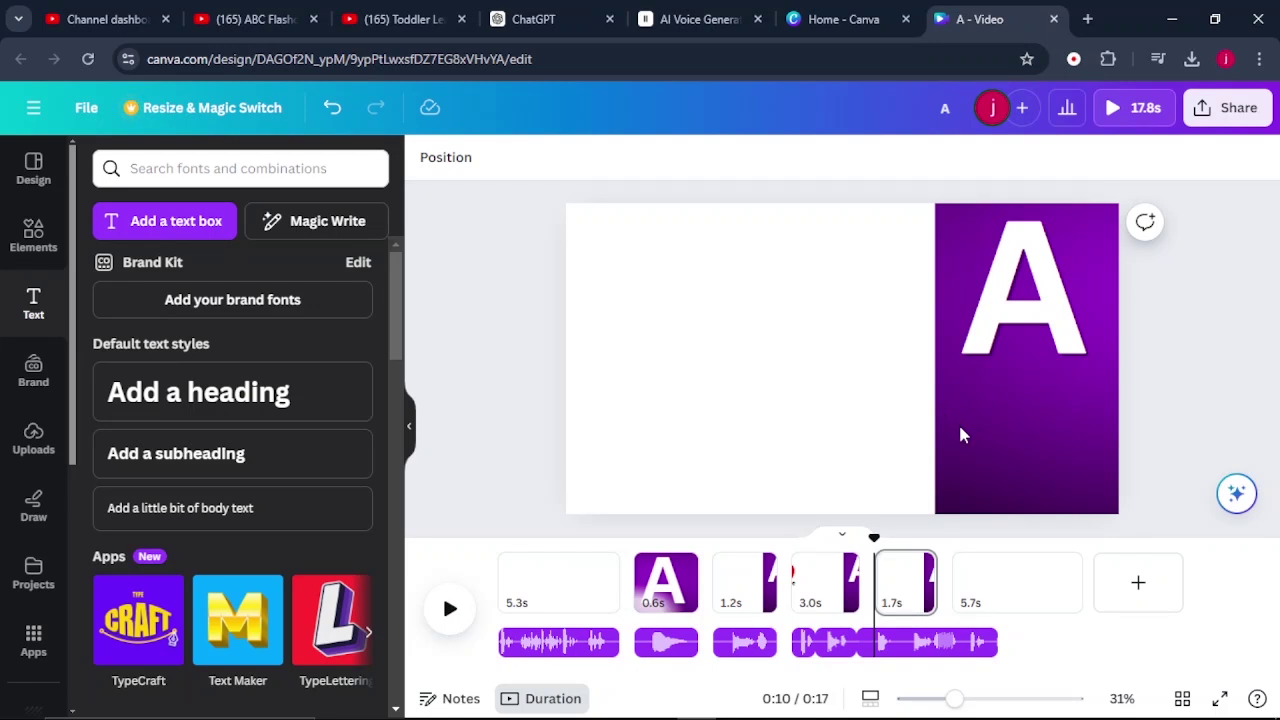
left_click(885, 580)
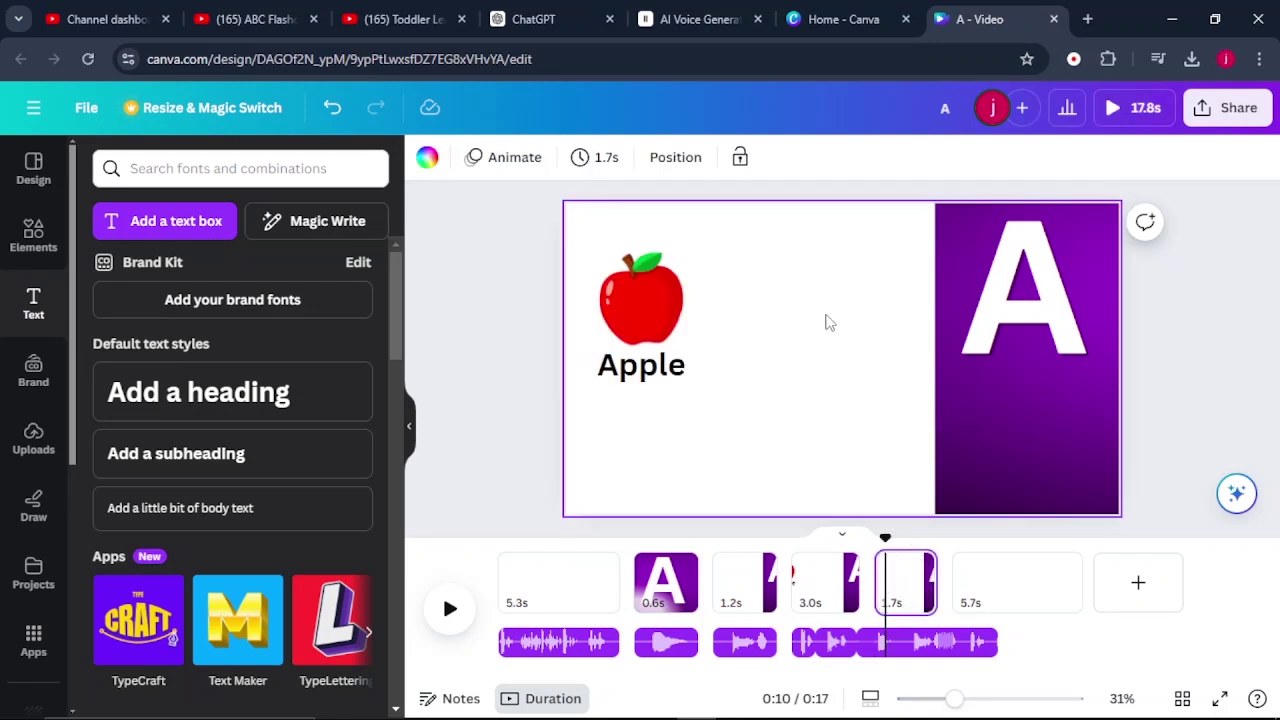
Add a cartoon ant from an 'ant' search, flipped to face left, beside the apple.
left_click(208, 167)
key("Escape")
left_click(33, 237)
left_click(177, 170)
left_click(336, 168)
type("ant")
key("Return")
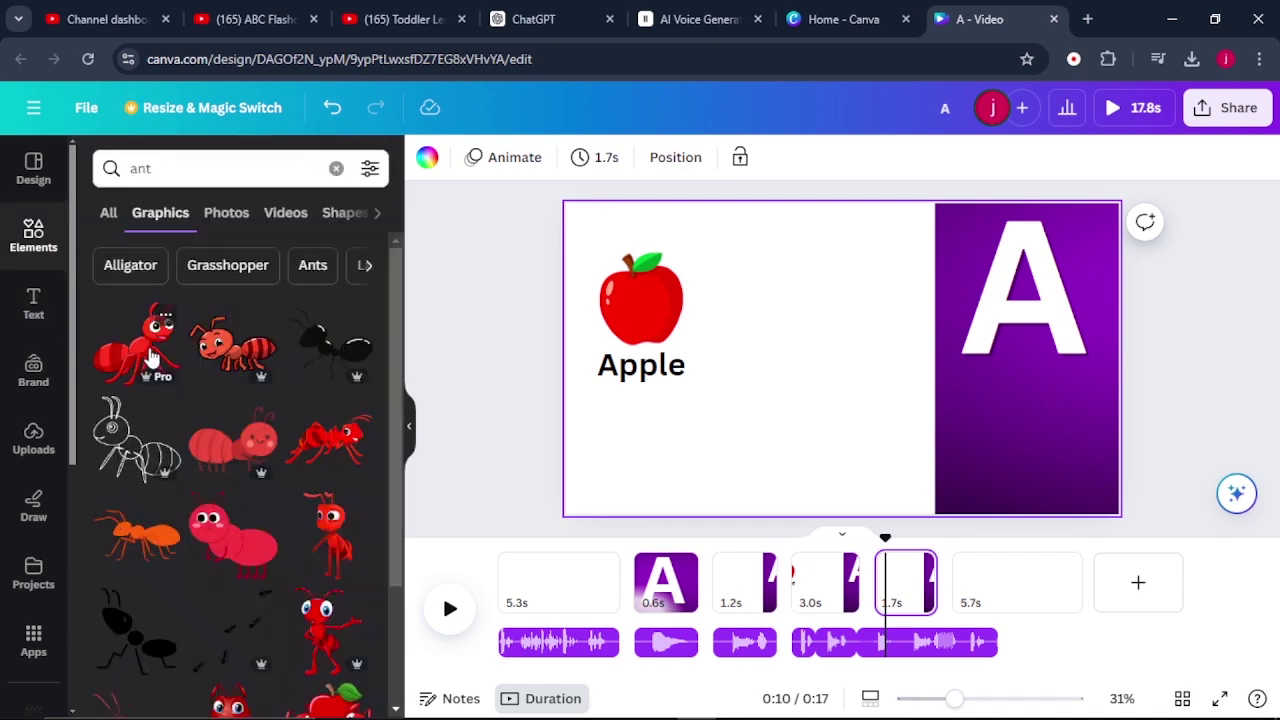
left_click(148, 355)
left_click(513, 157)
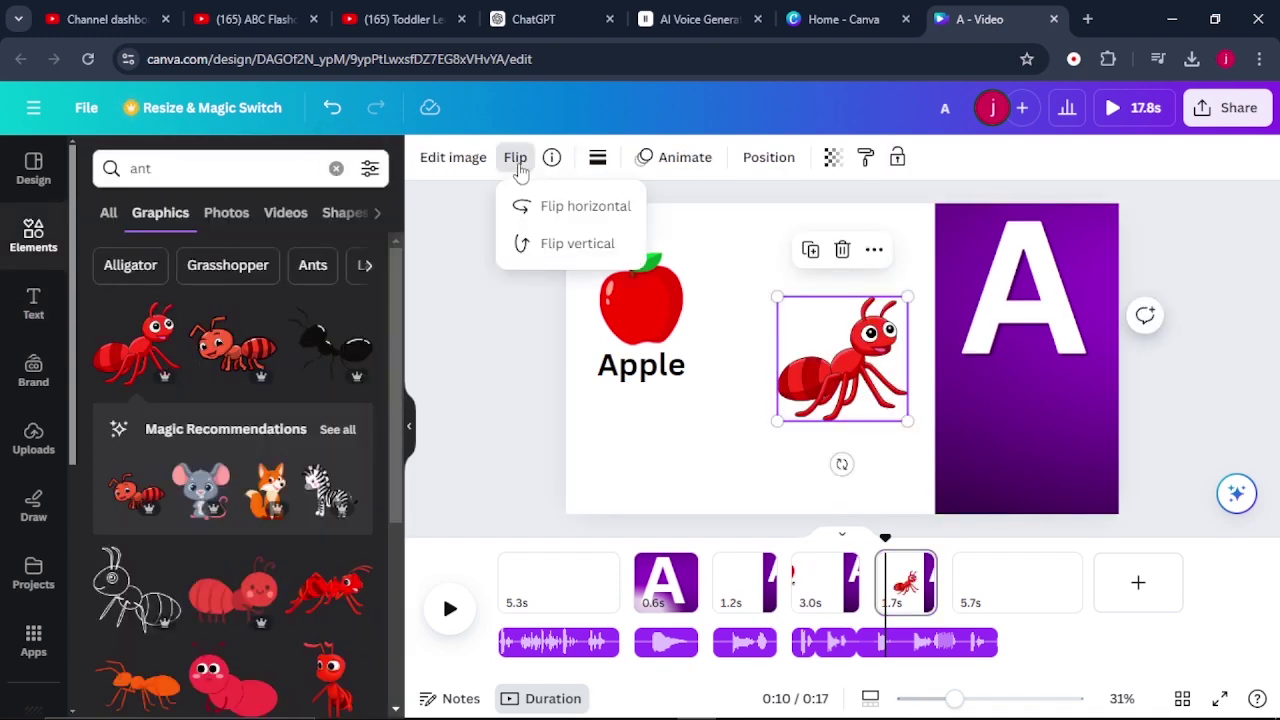
left_click(545, 207)
left_click_drag(808, 345, 805, 287)
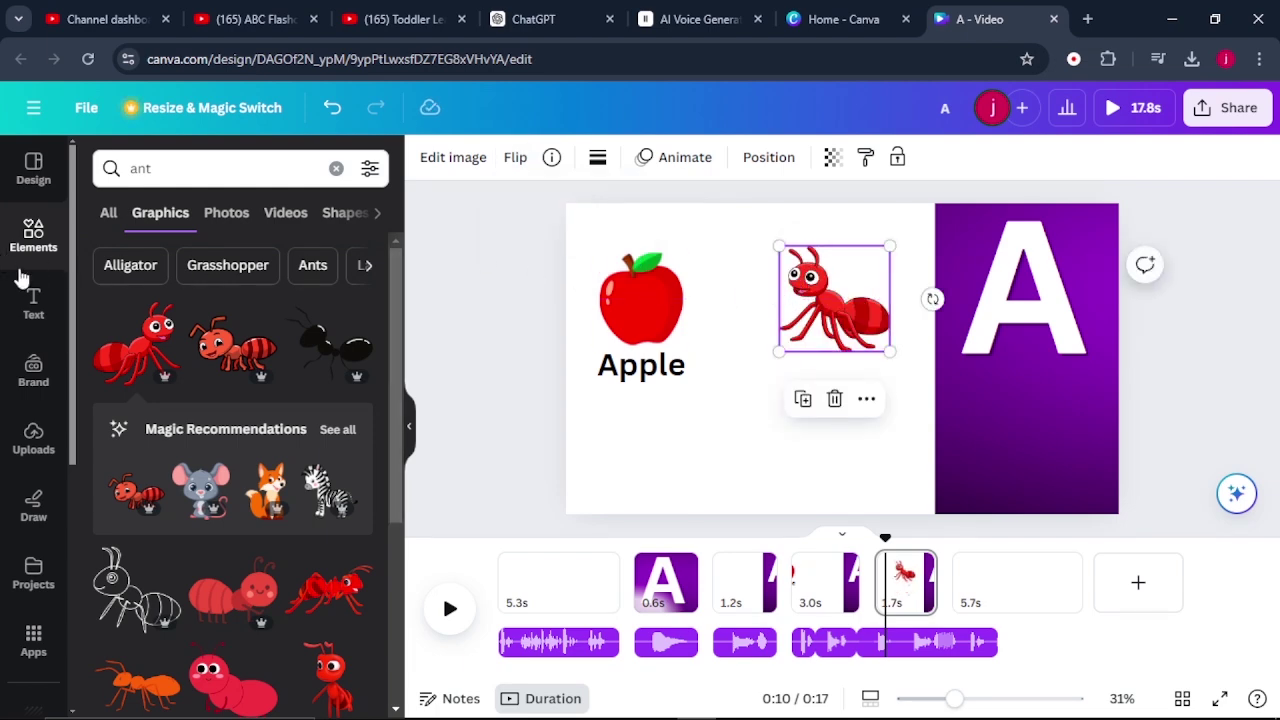
Add an 'Ant' heading and give the ant a Pop animation.
left_click(33, 300)
left_click(200, 392)
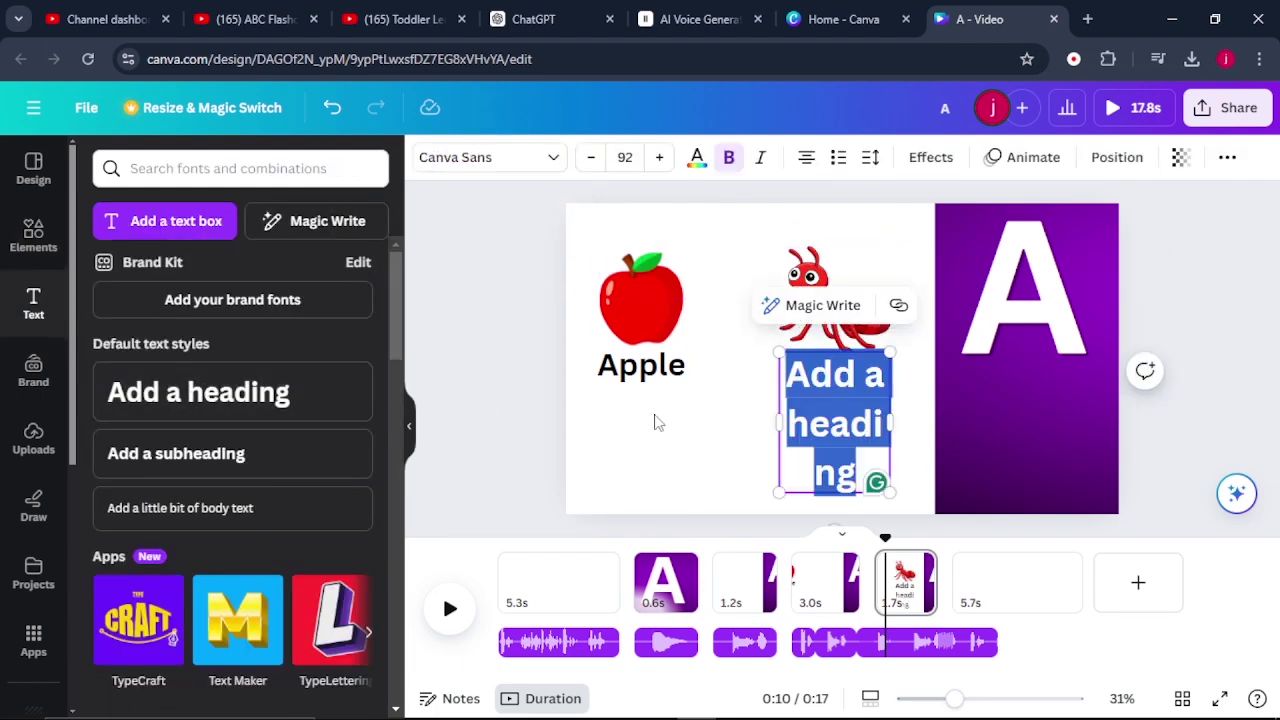
type("Ant")
left_click(845, 332)
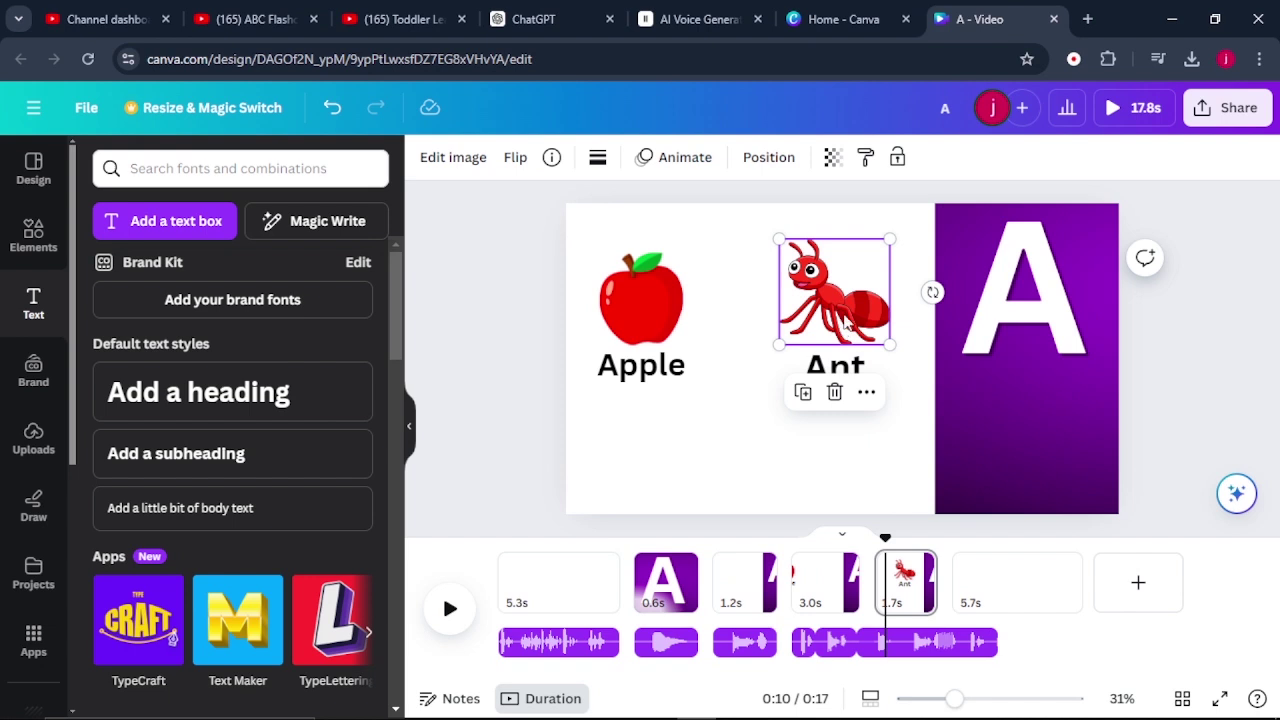
left_click(676, 160)
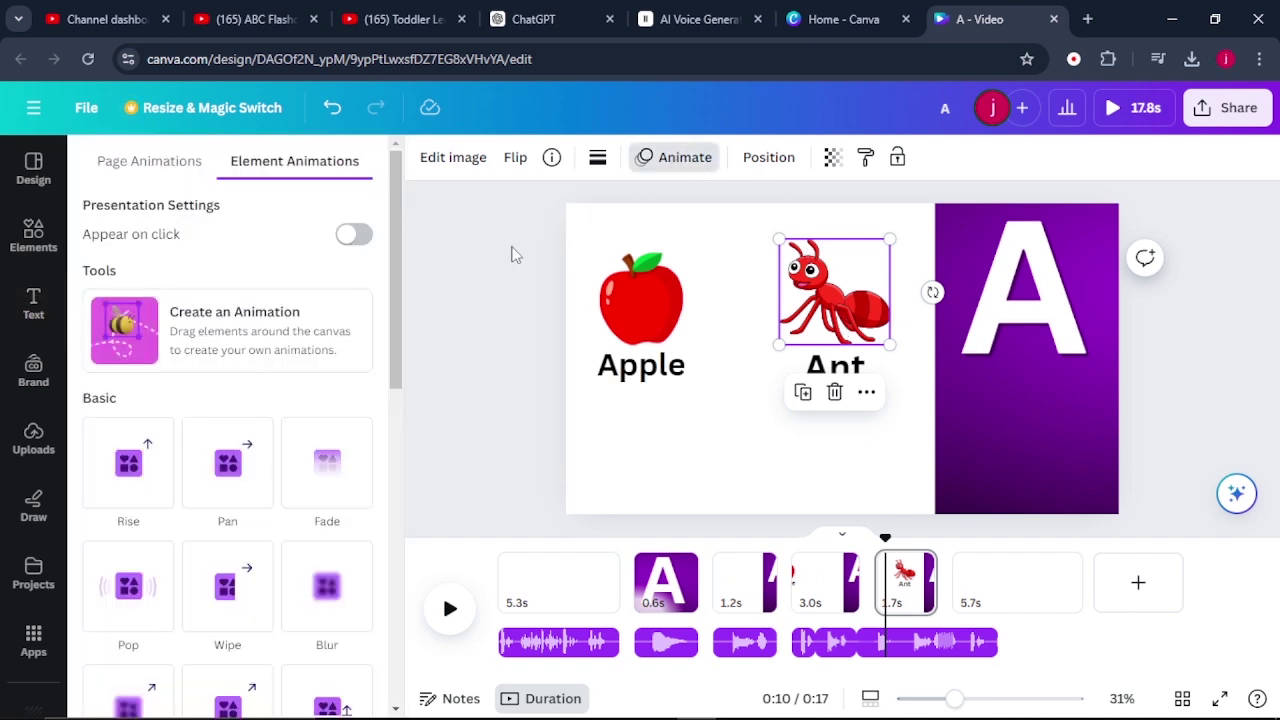
left_click(128, 612)
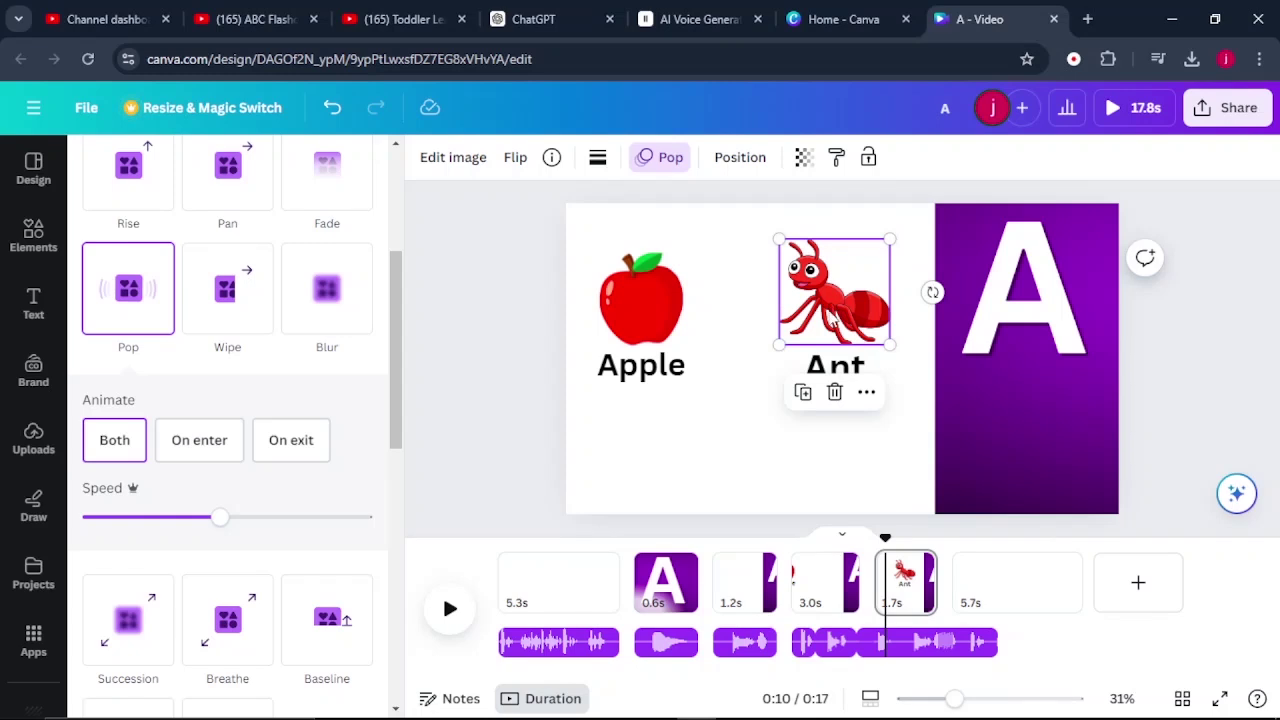
Remove the apple graphic's animation.
left_click(650, 338)
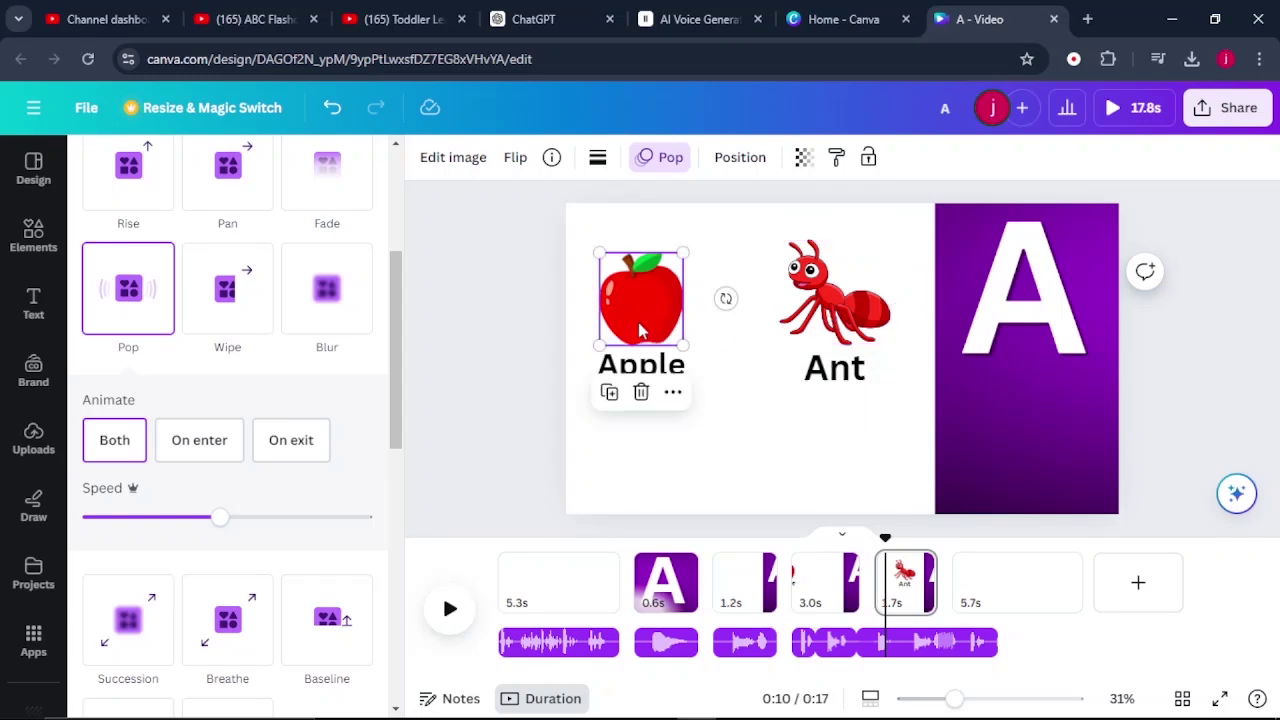
left_click(655, 178)
left_click(655, 178)
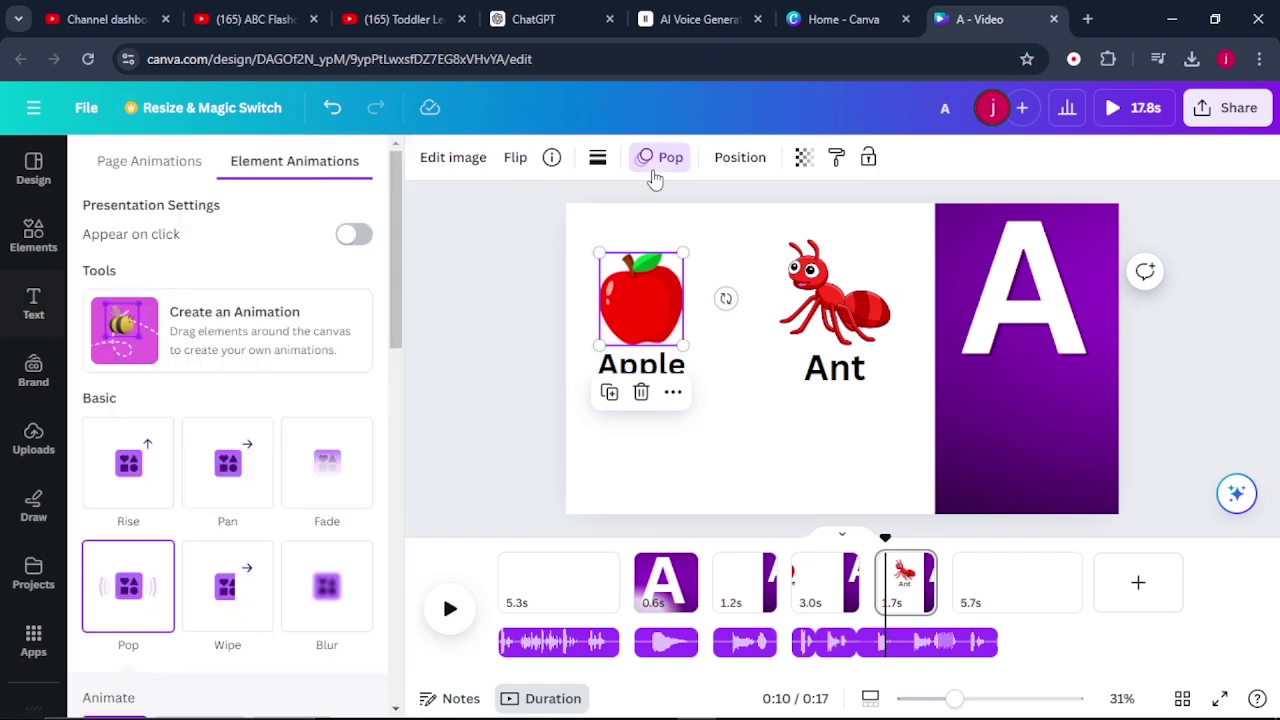
scroll(251, 514, "down", 10)
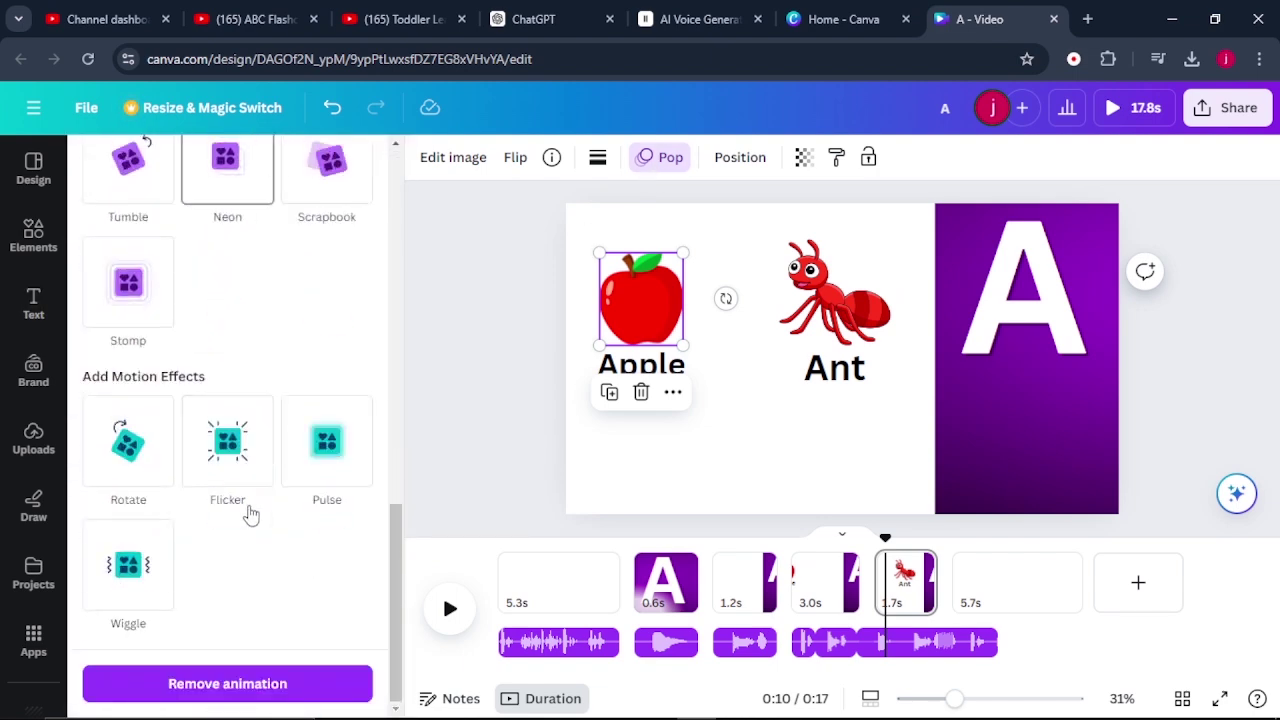
left_click(224, 683)
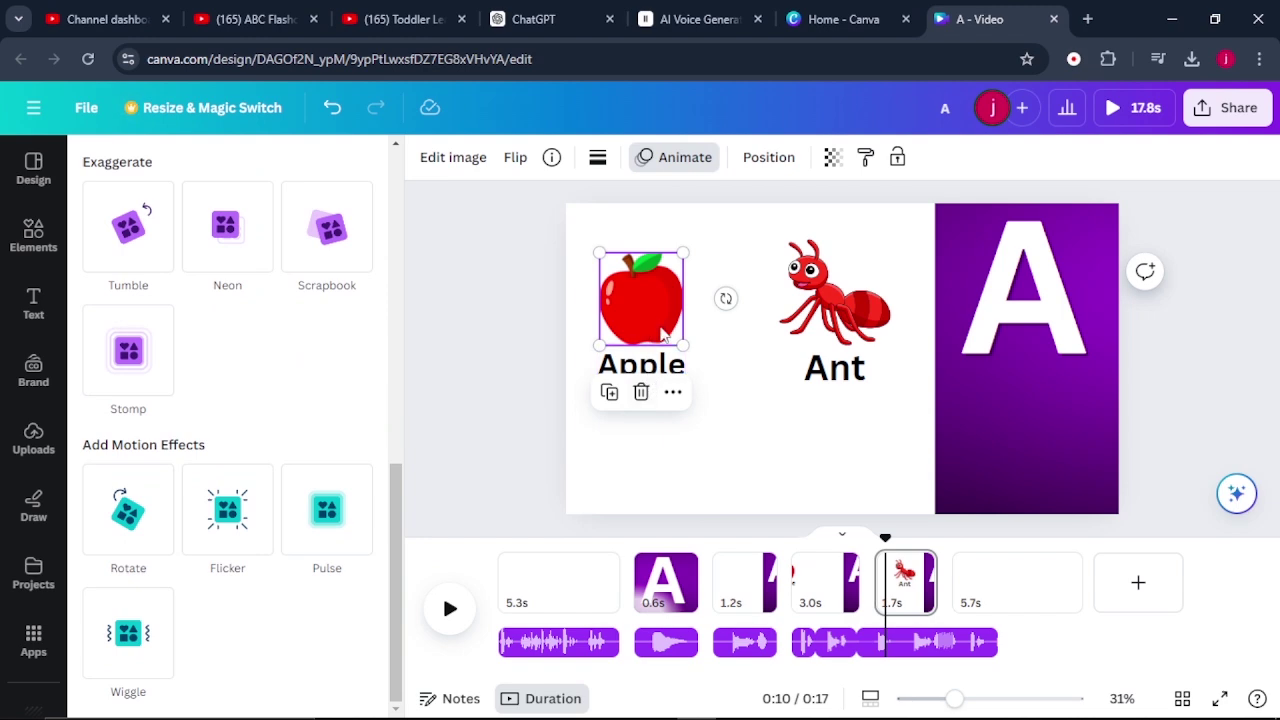
left_click(641, 364)
scroll(232, 427, "up", 1)
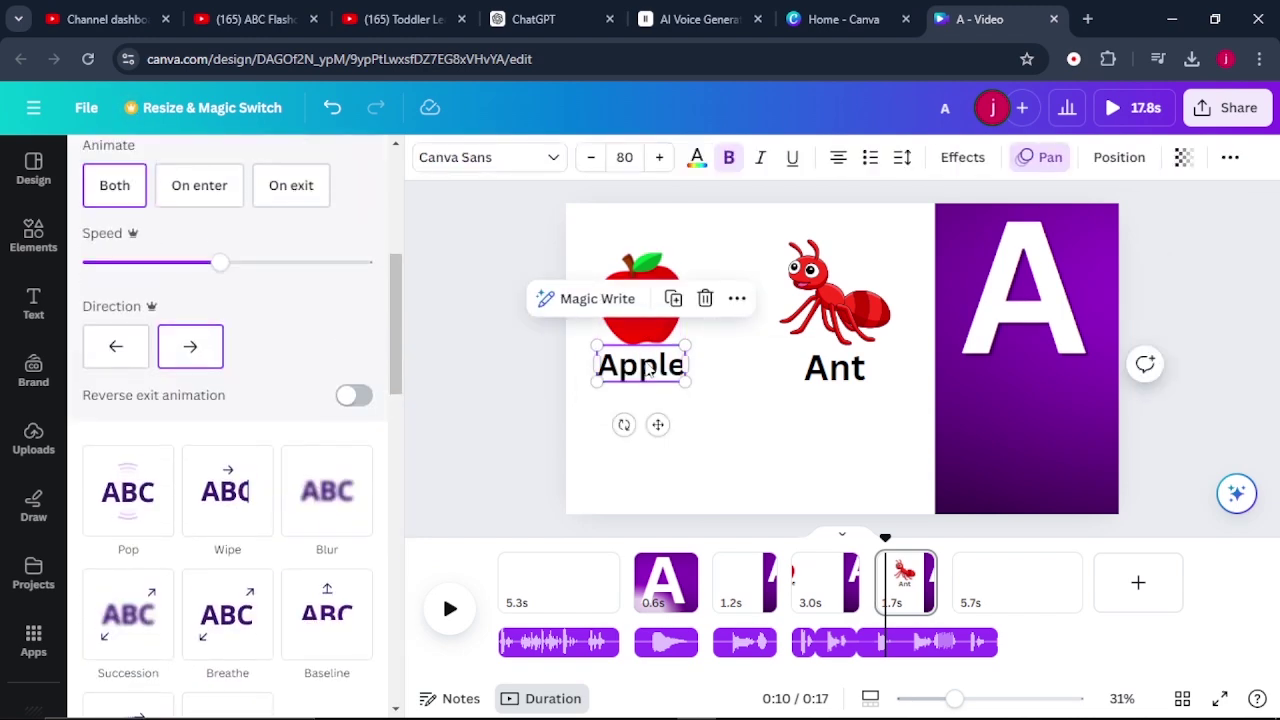
scroll(232, 427, "down", 10)
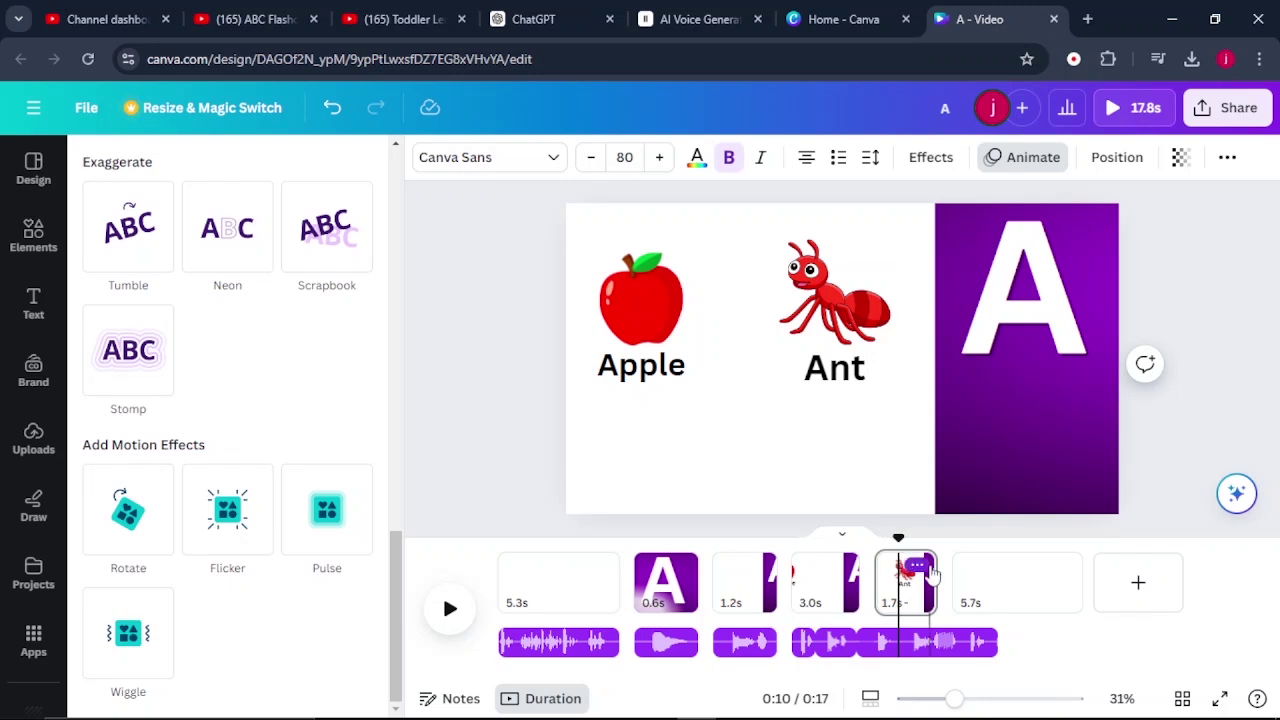
Stretch the Ant page to 4.0s, then split it and its audio into 2.1s and 1.8s pages.
left_click_drag(934, 578, 980, 585)
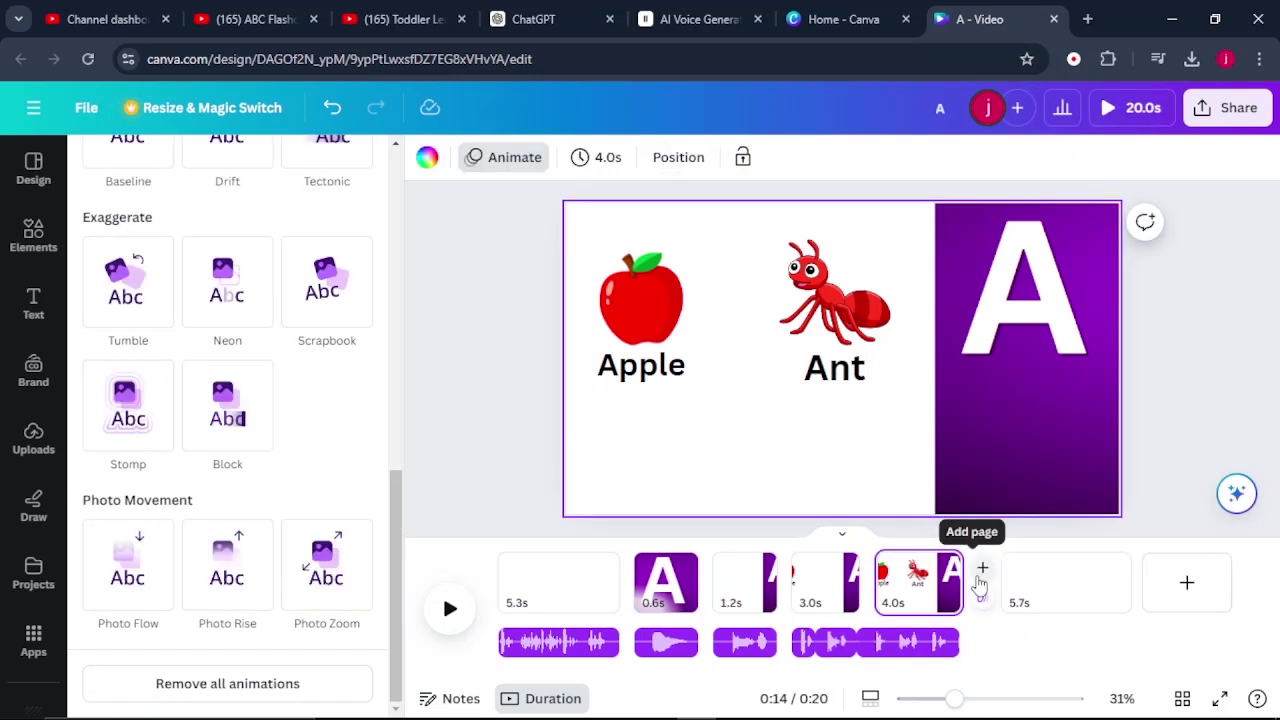
left_click(927, 540)
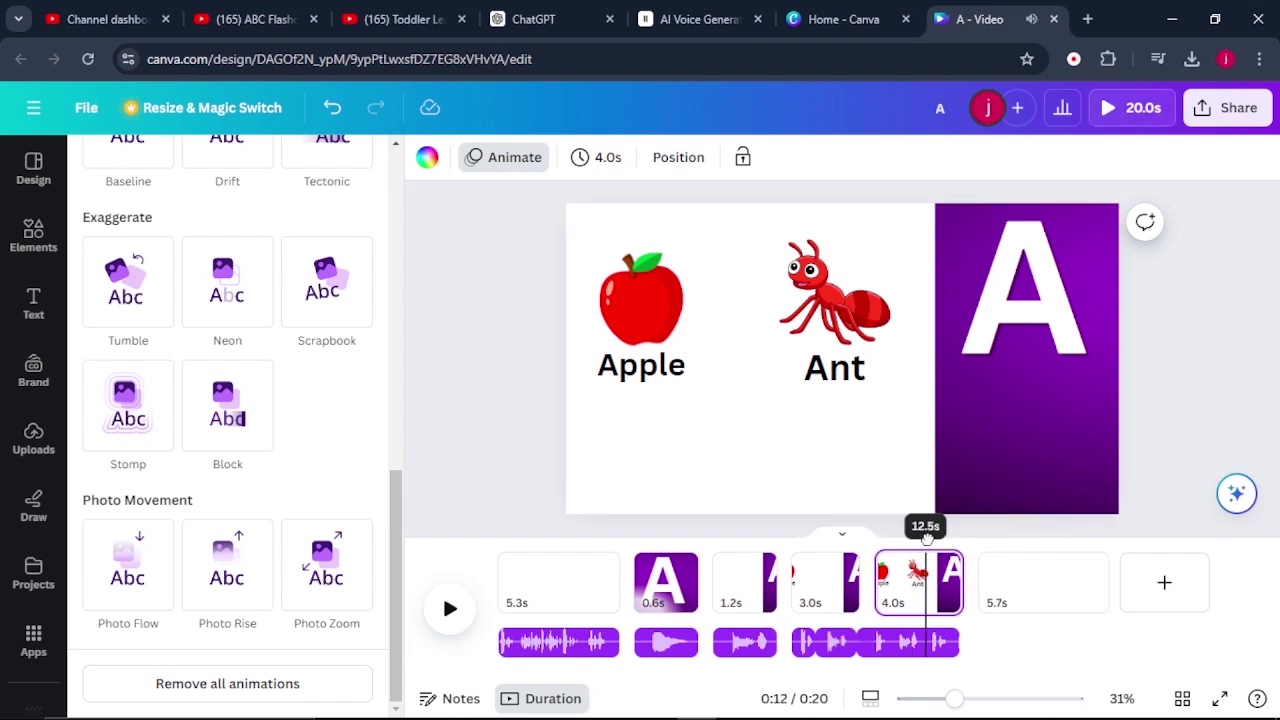
left_click(928, 643)
right_click(929, 643)
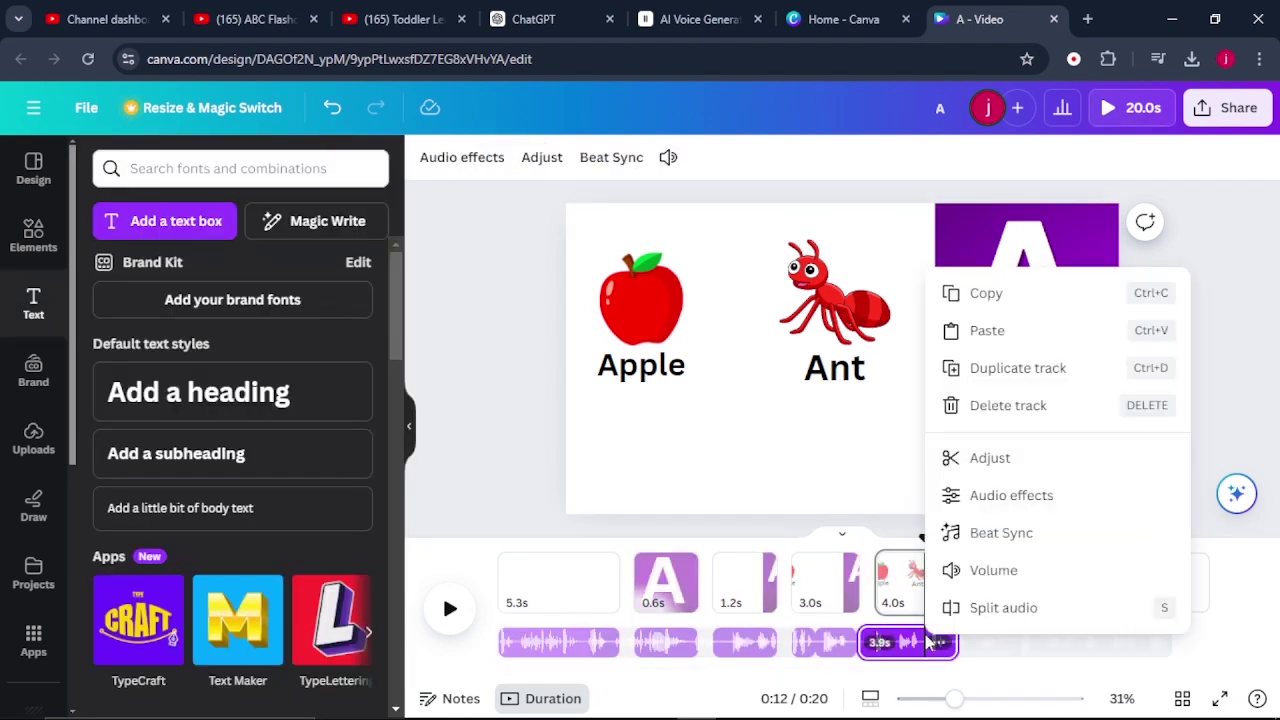
left_click(980, 607)
right_click(924, 590)
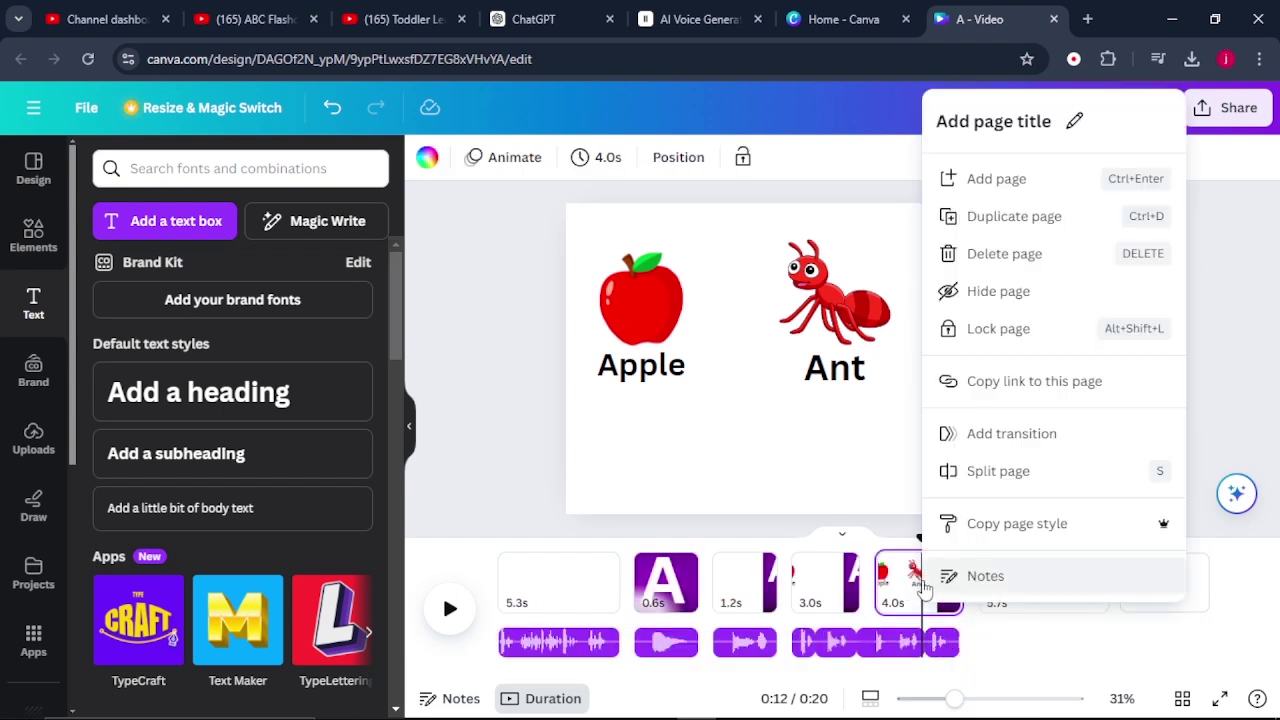
left_click(991, 476)
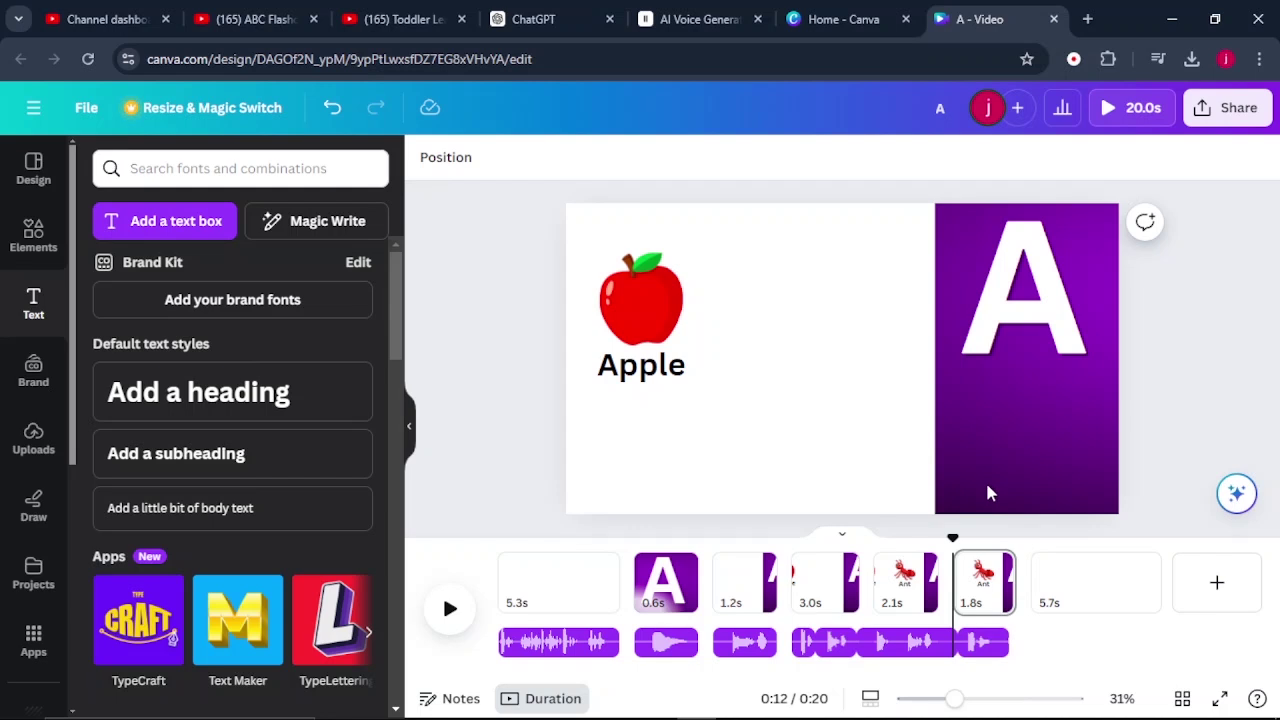
left_click(981, 598)
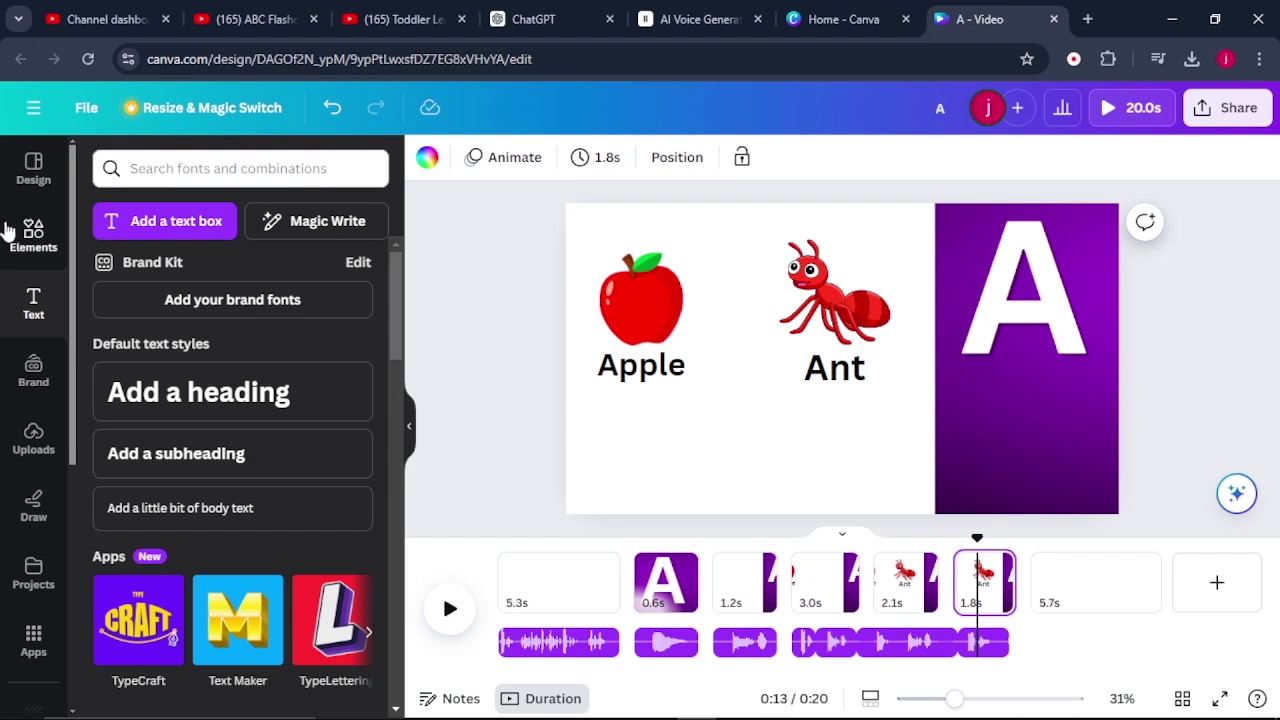
Add an airplane graphic, shrink it, flip it horizontally and place it under the Apple and Ant labels.
left_click(43, 222)
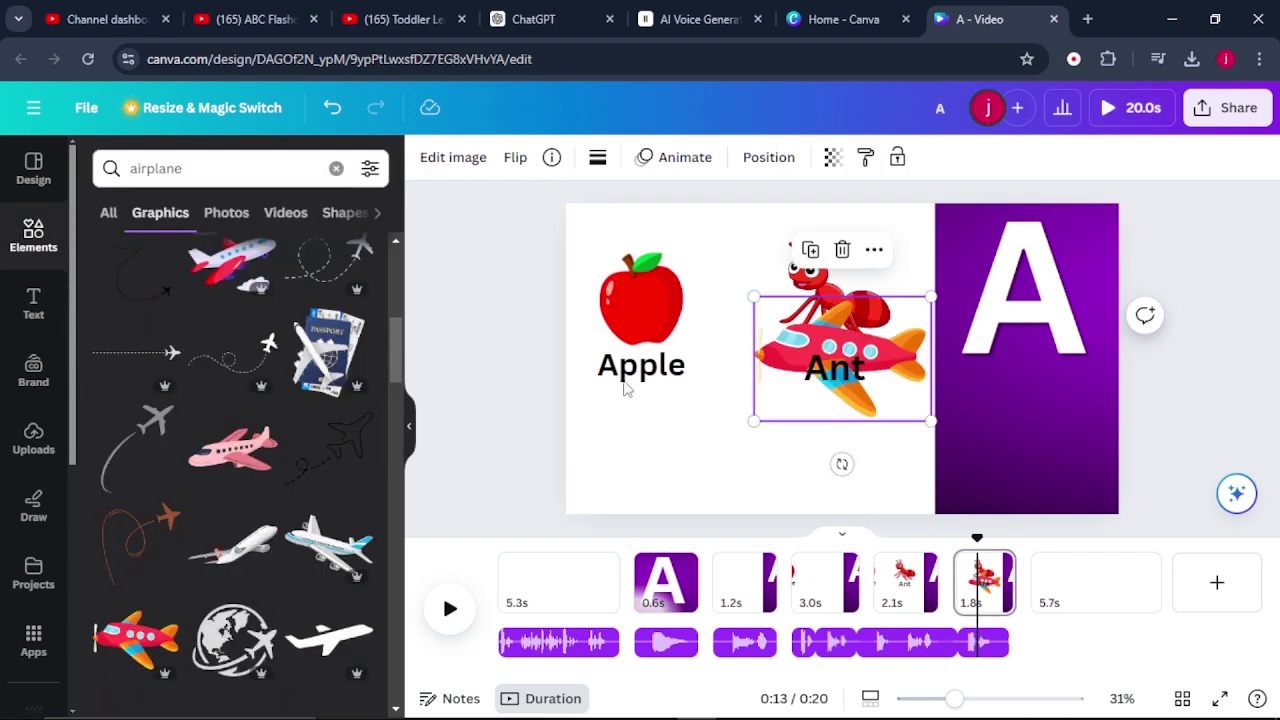
left_click_drag(772, 380, 690, 449)
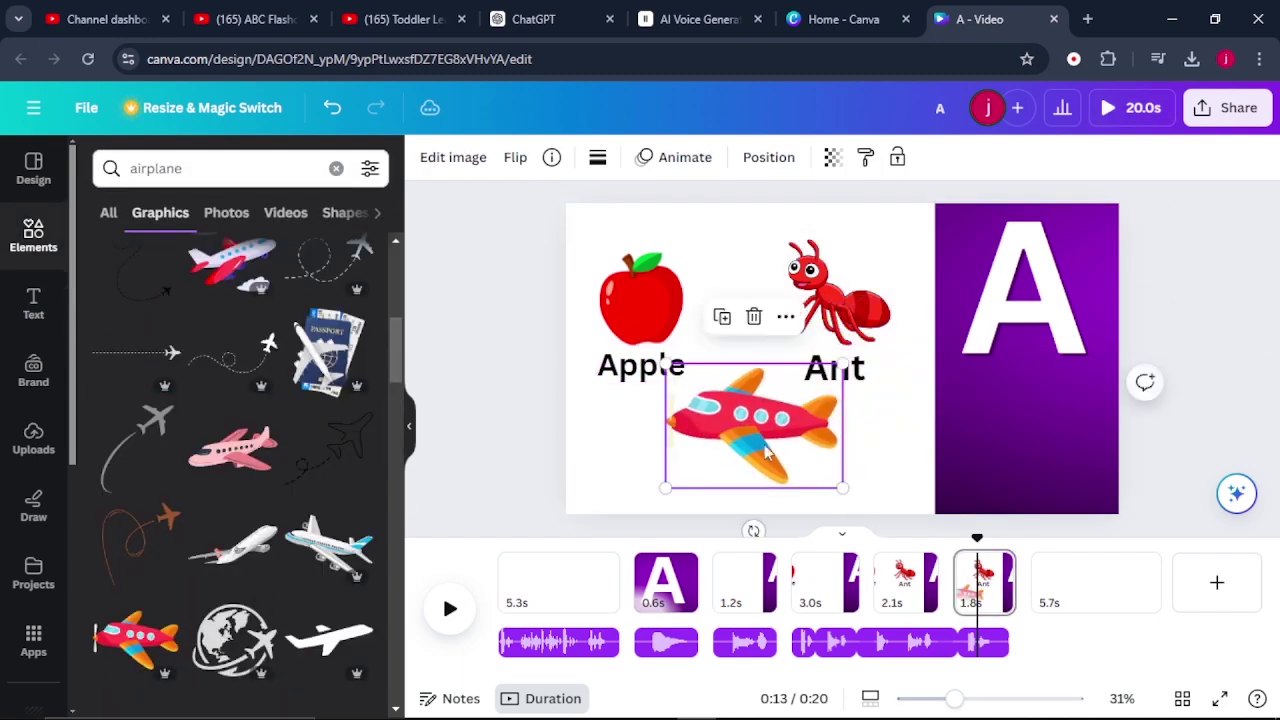
left_click_drag(843, 486, 802, 458)
left_click_drag(746, 410, 759, 425)
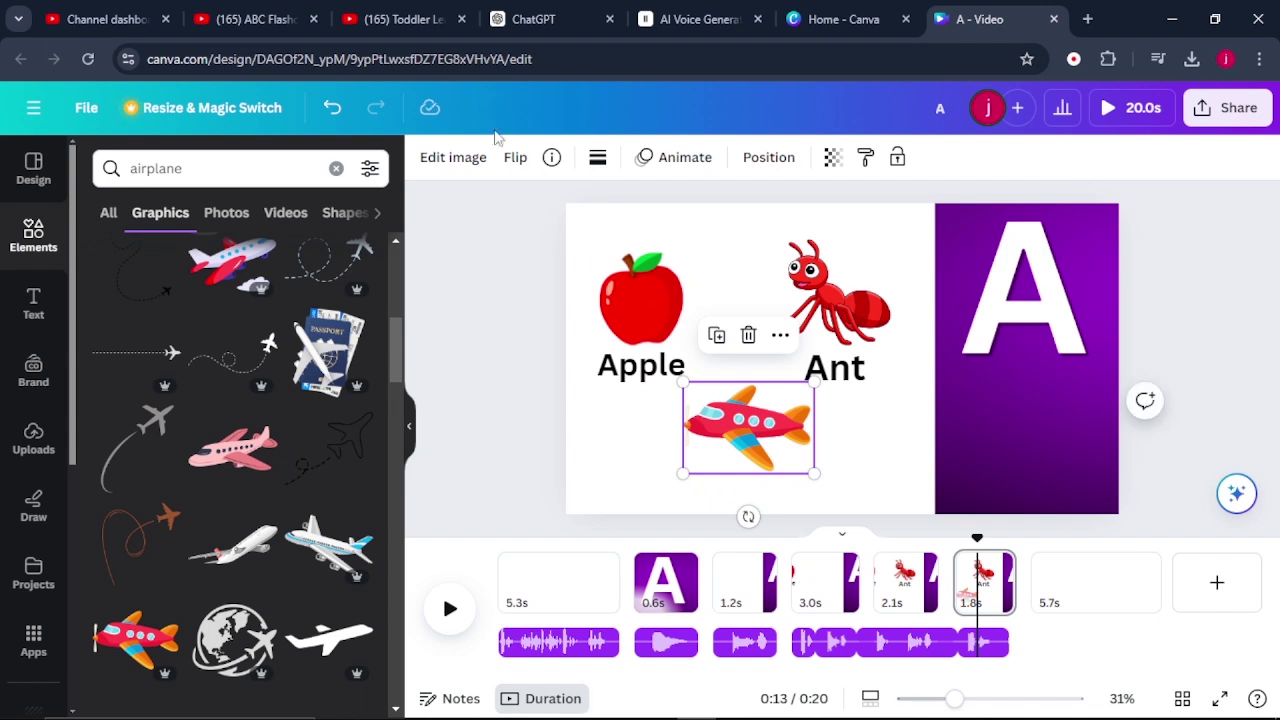
left_click(516, 160)
left_click(548, 206)
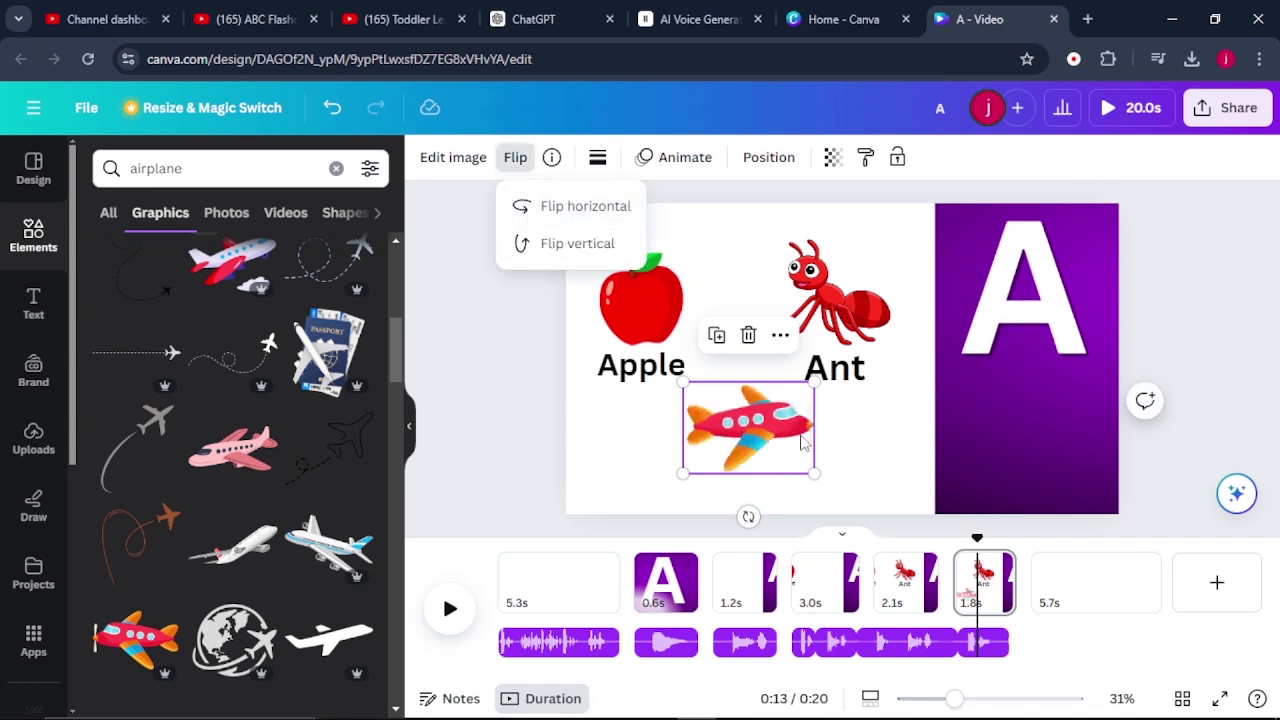
left_click_drag(777, 430, 765, 426)
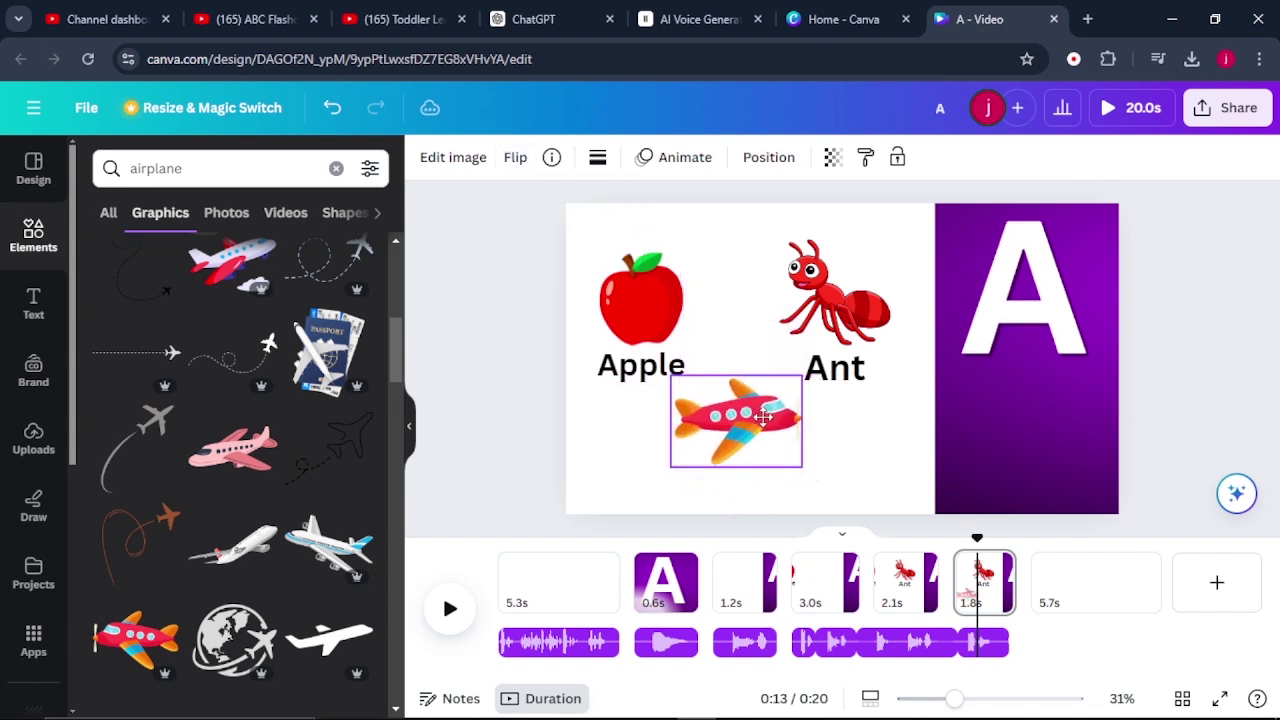
Add an 'Airplane' text label beneath the airplane graphic.
left_click(797, 490)
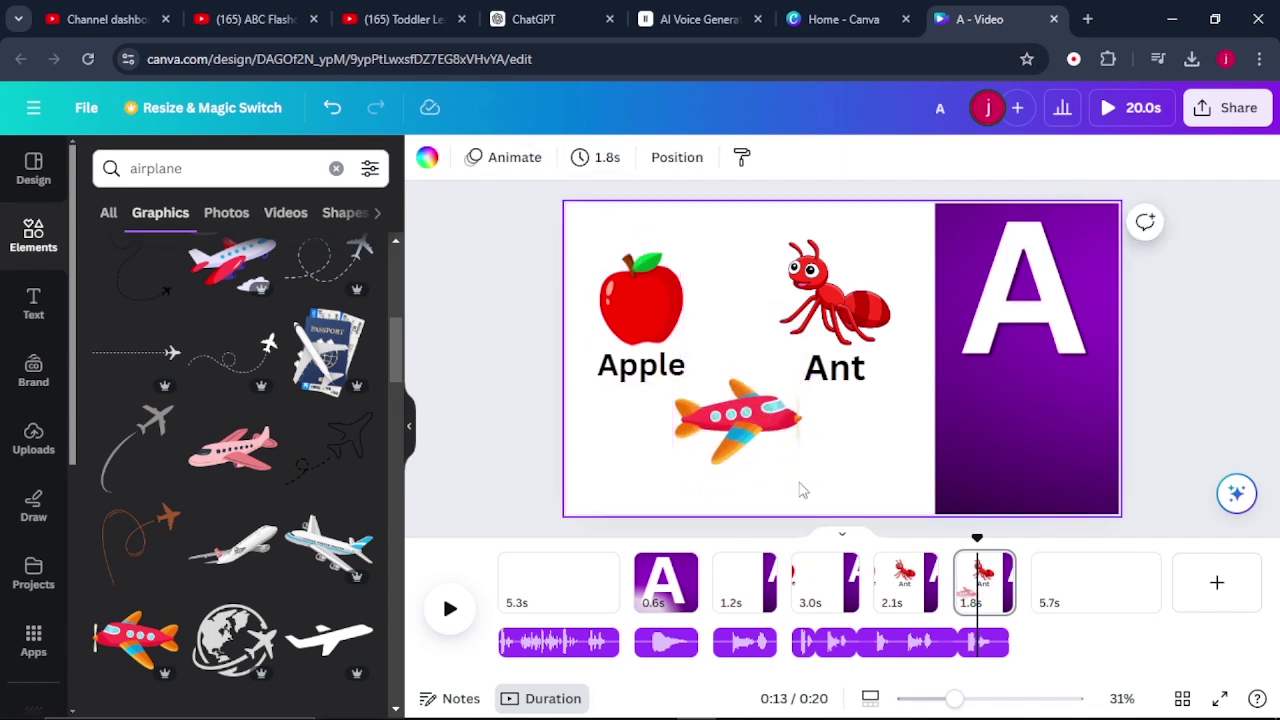
left_click(38, 300)
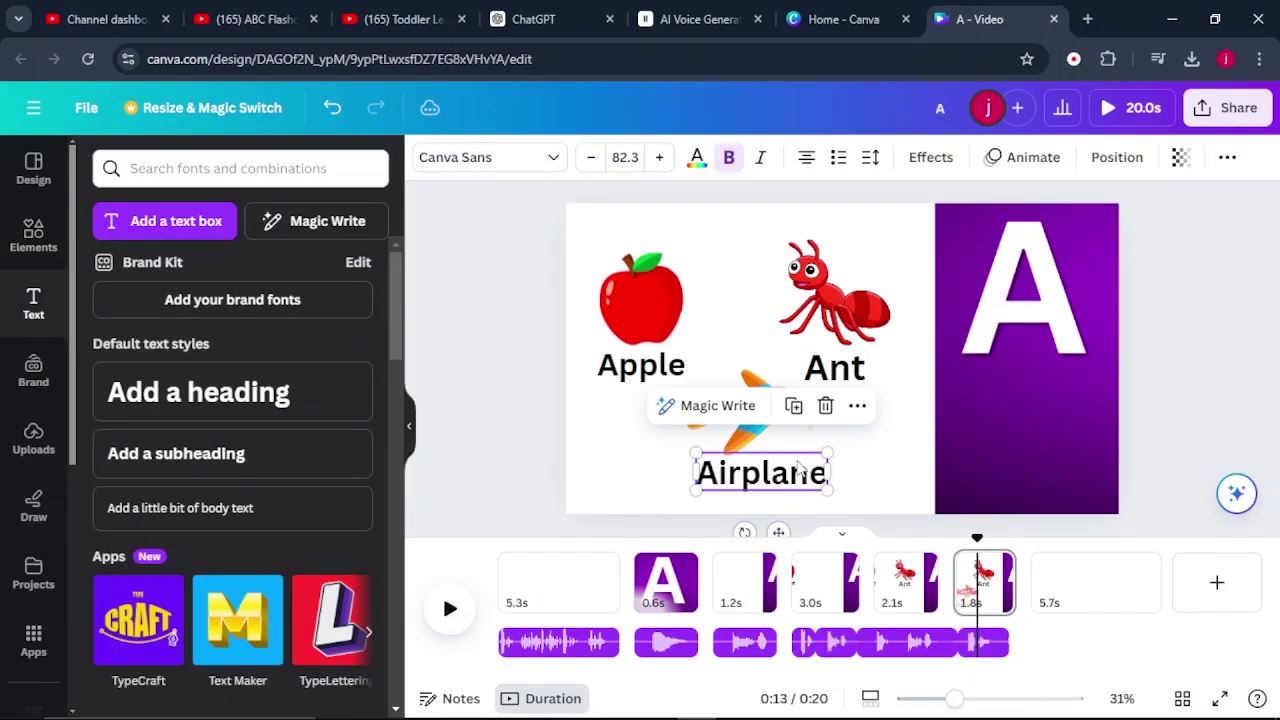
key("ctrl+v")
left_click(787, 308)
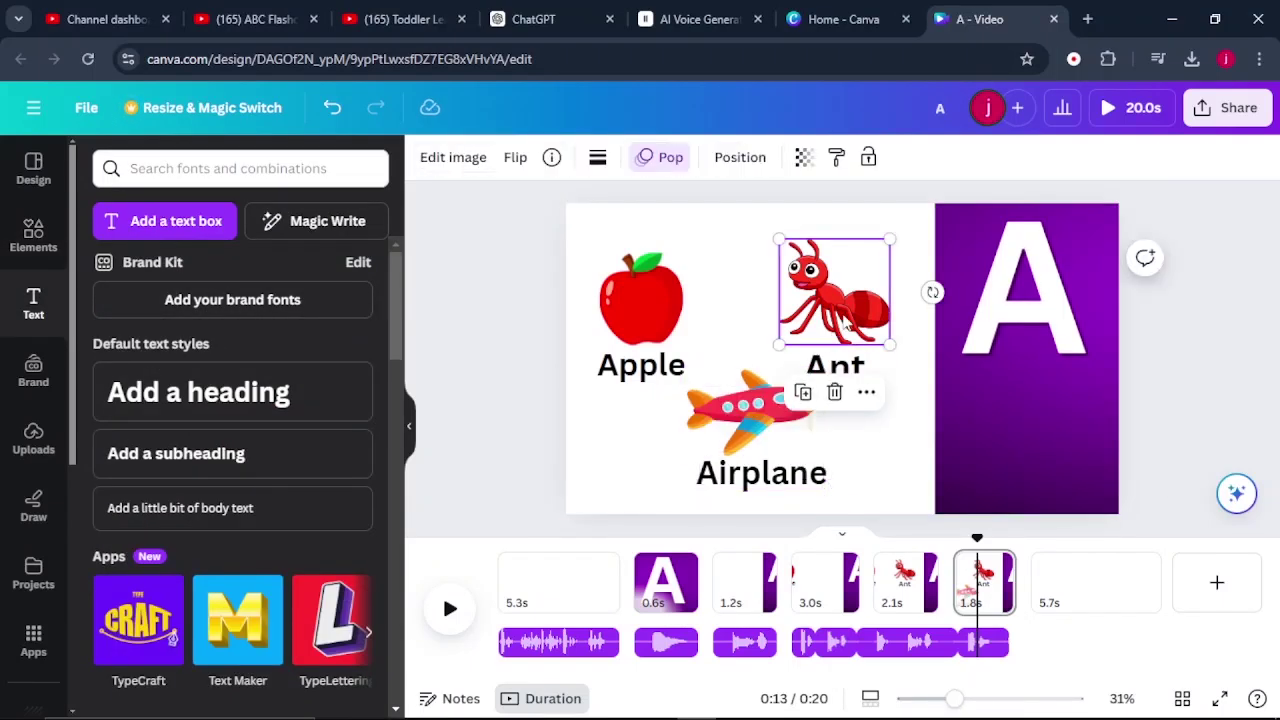
Remove the Pop animation from the ant picture and the animation from its Ant label.
left_click(662, 160)
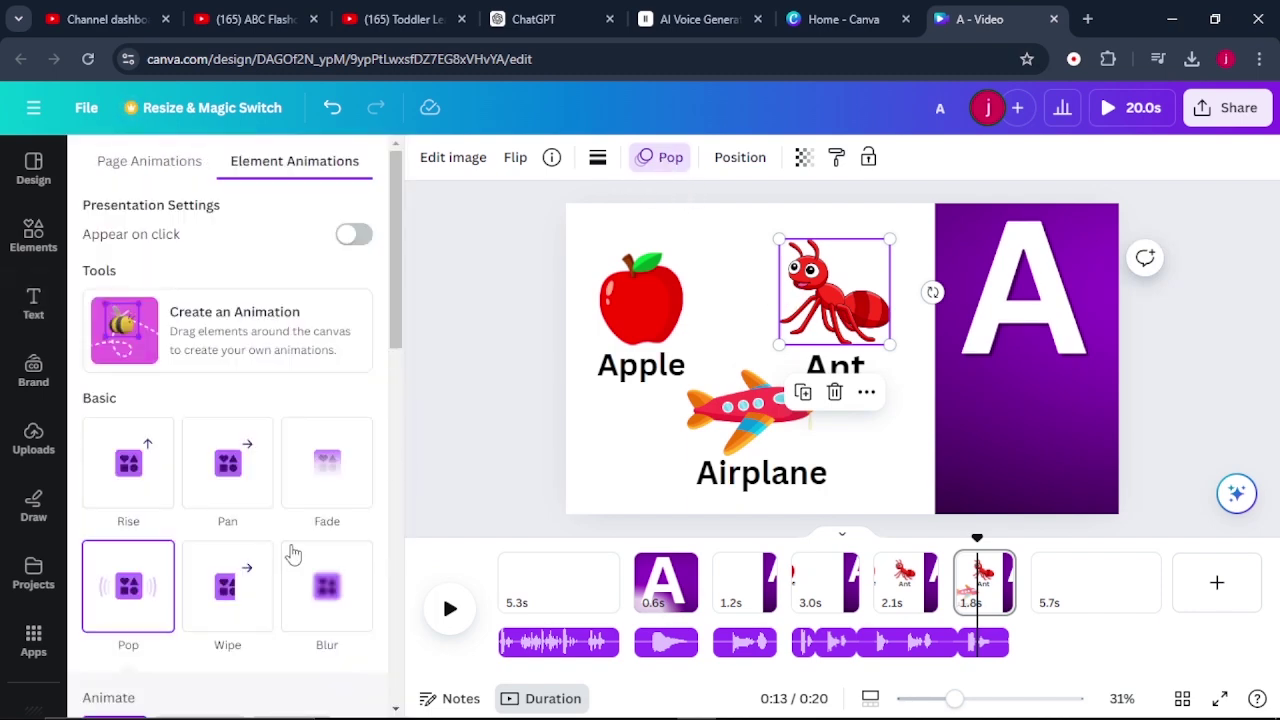
scroll(289, 551, "down", 10)
left_click(222, 686)
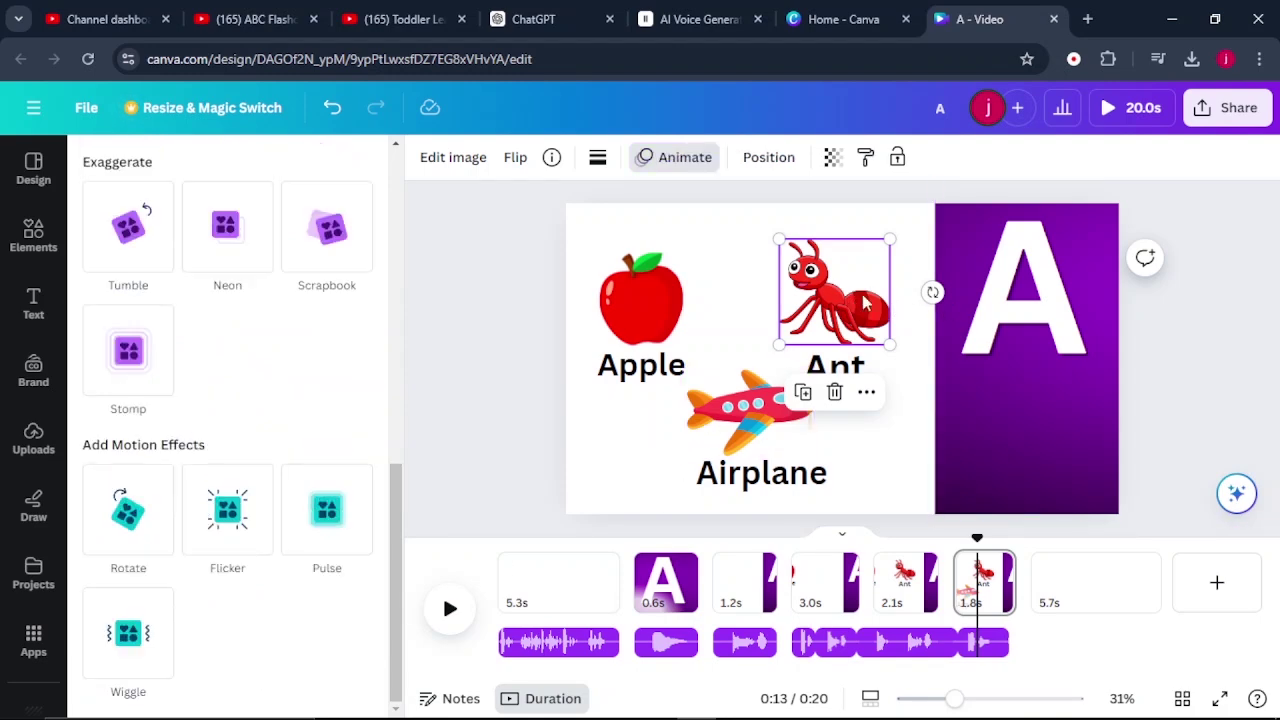
left_click(856, 370)
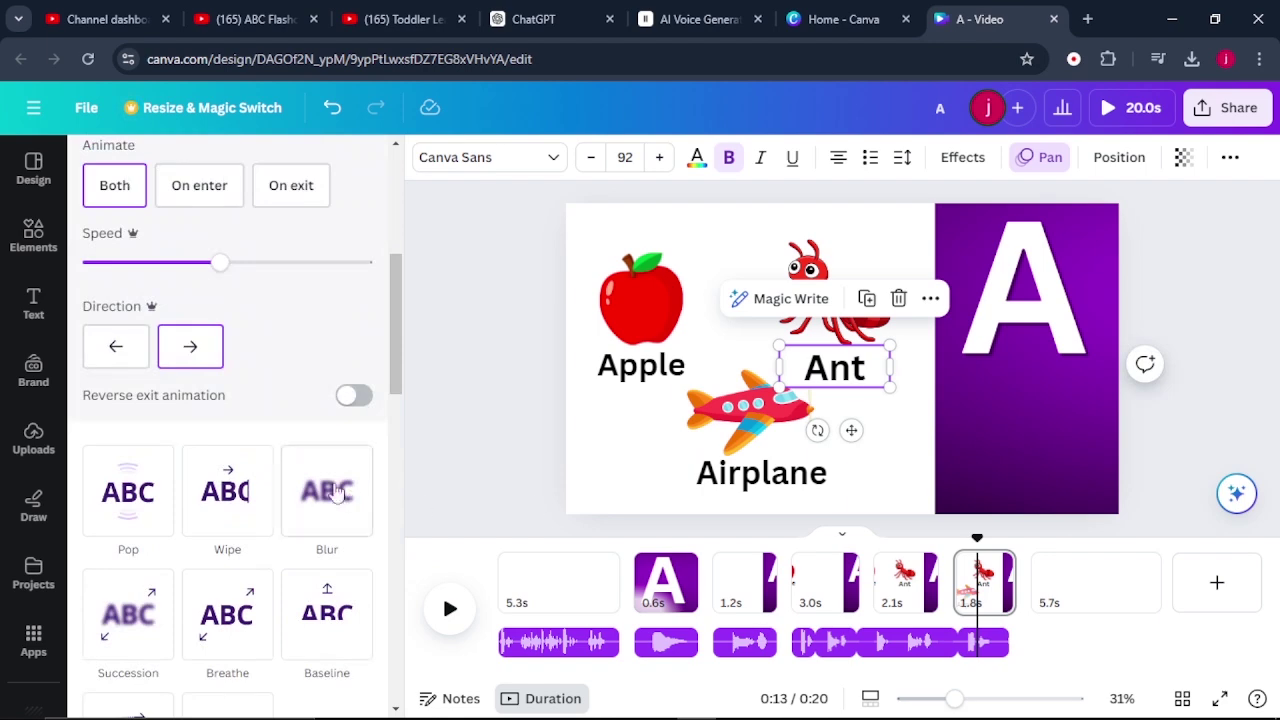
scroll(234, 480, "down", 10)
left_click(232, 482)
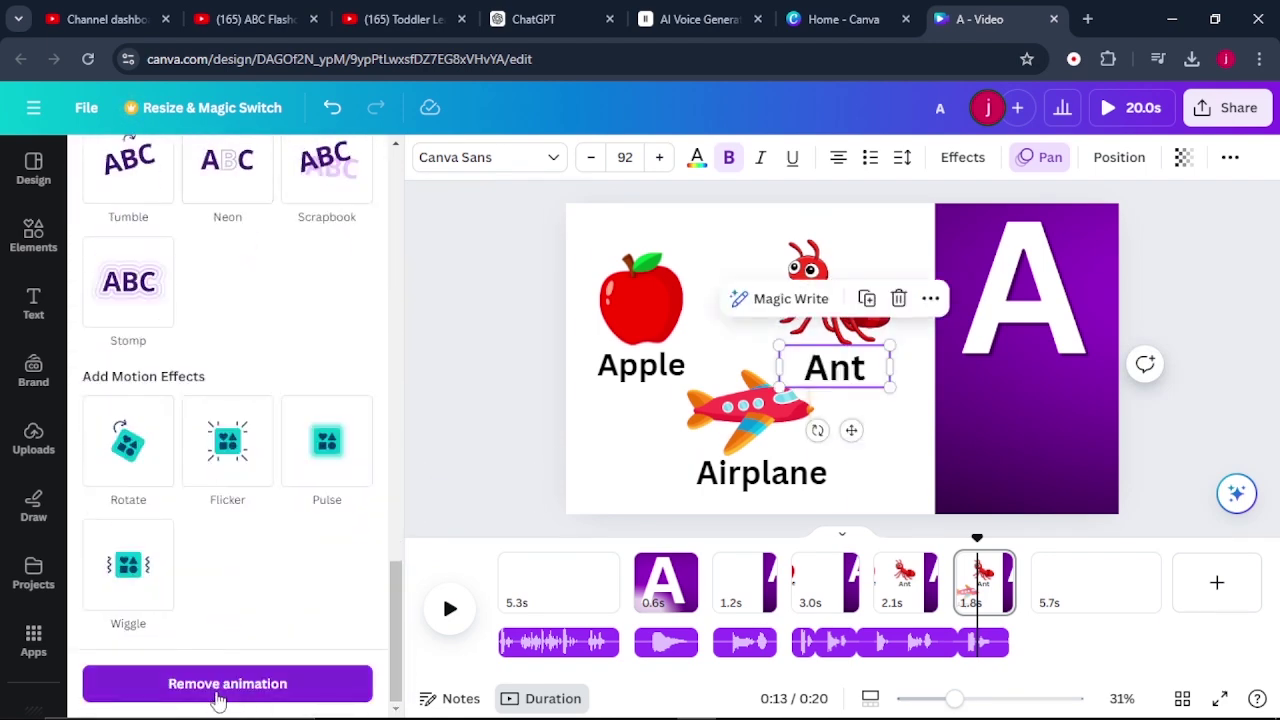
left_click(222, 684)
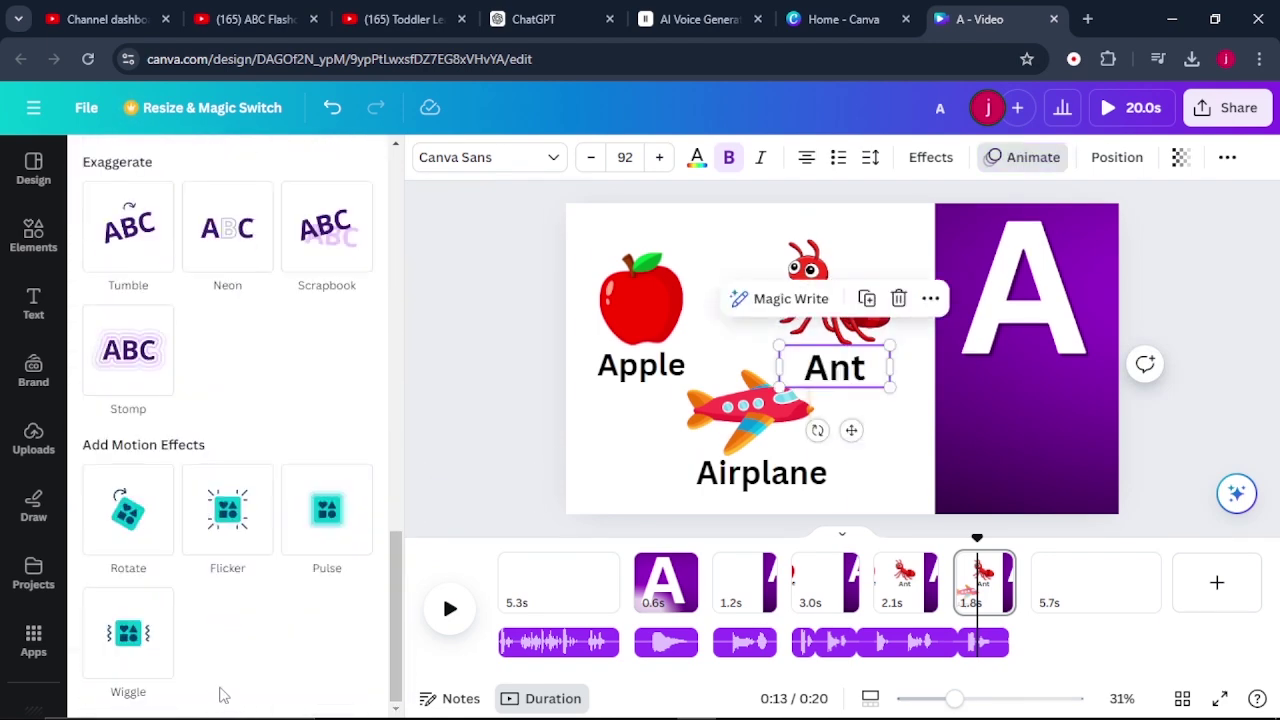
Give the airplane a Pop animation and the Airplane label Rise, then duplicate the page.
left_click(738, 418)
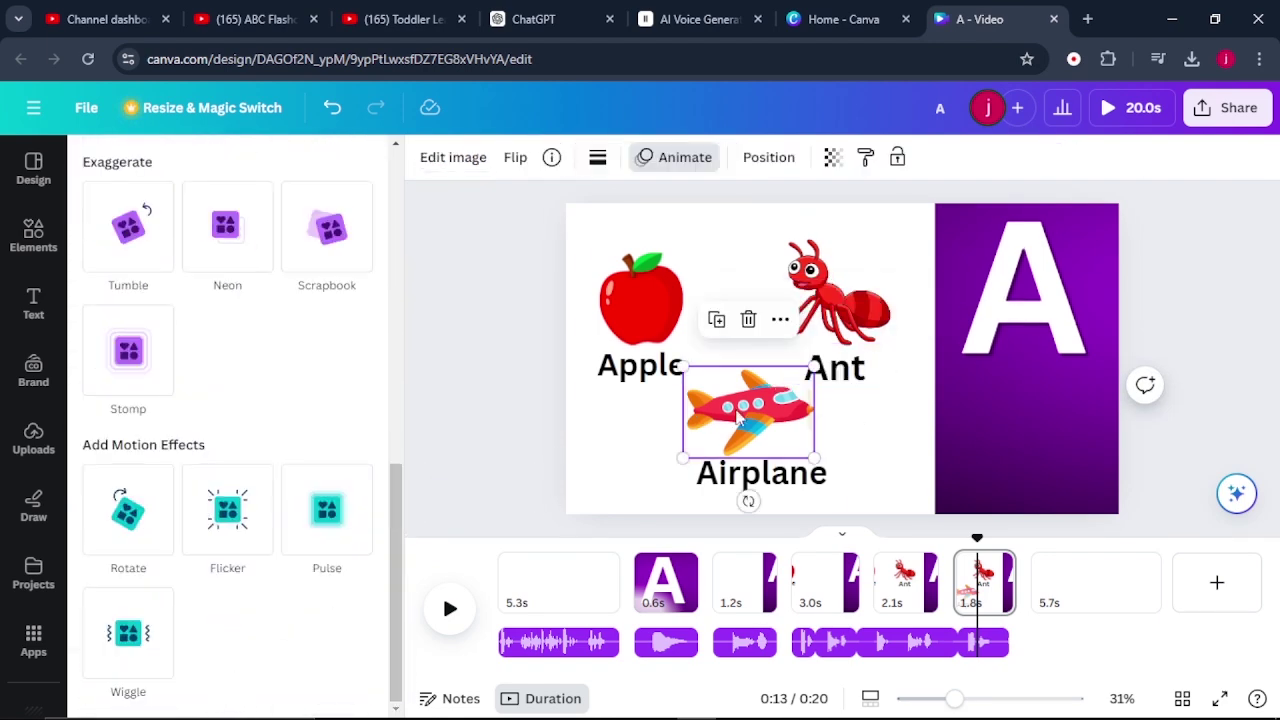
left_click(680, 160)
left_click(680, 160)
scroll(186, 428, "down", 3)
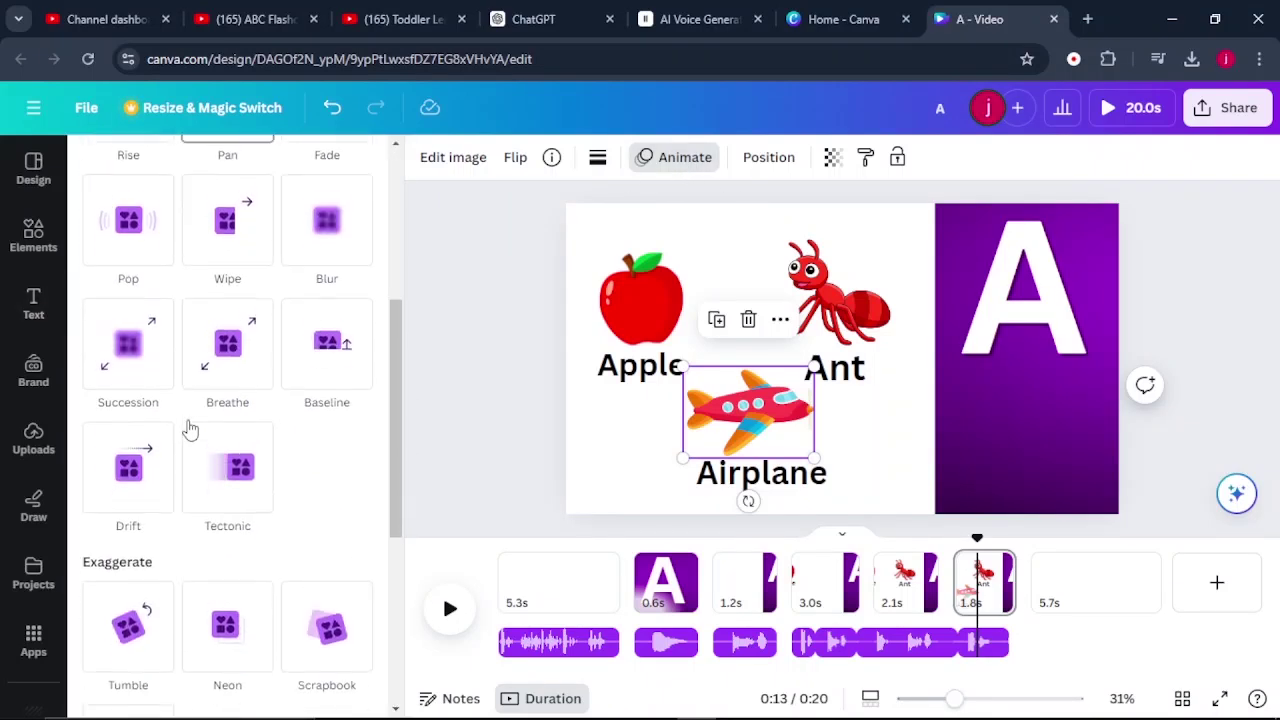
left_click(130, 215)
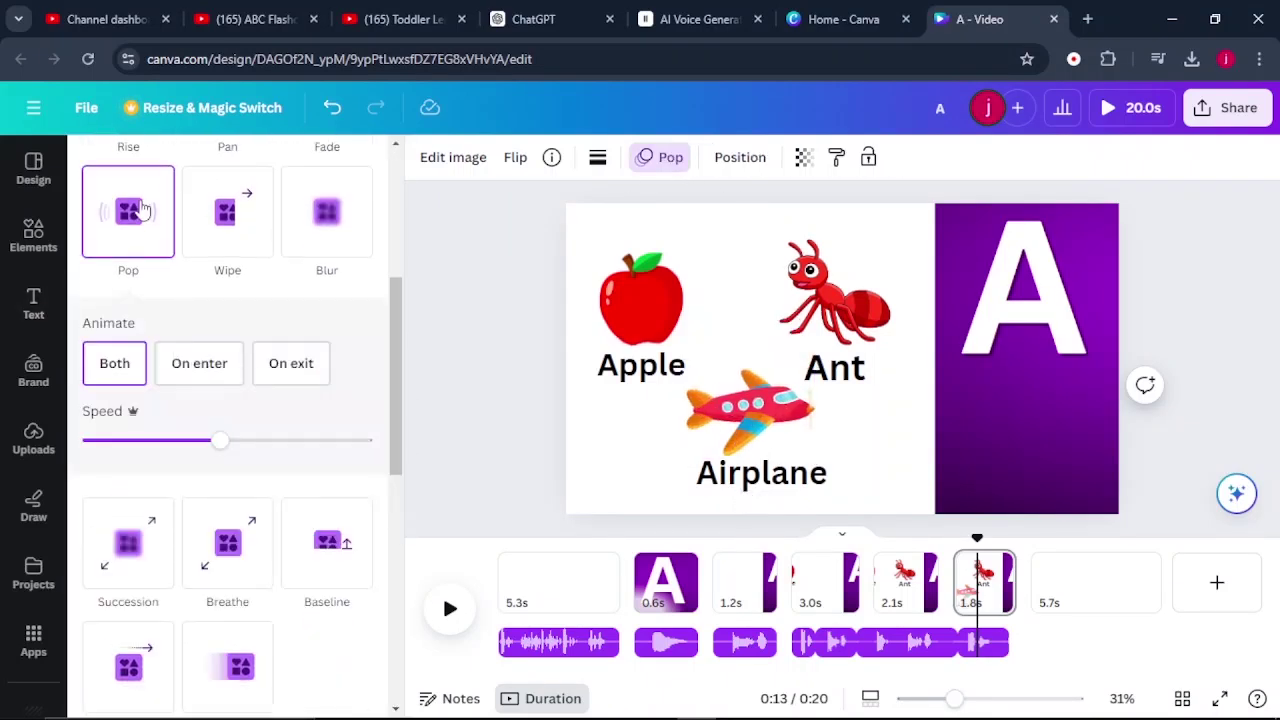
left_click(800, 485)
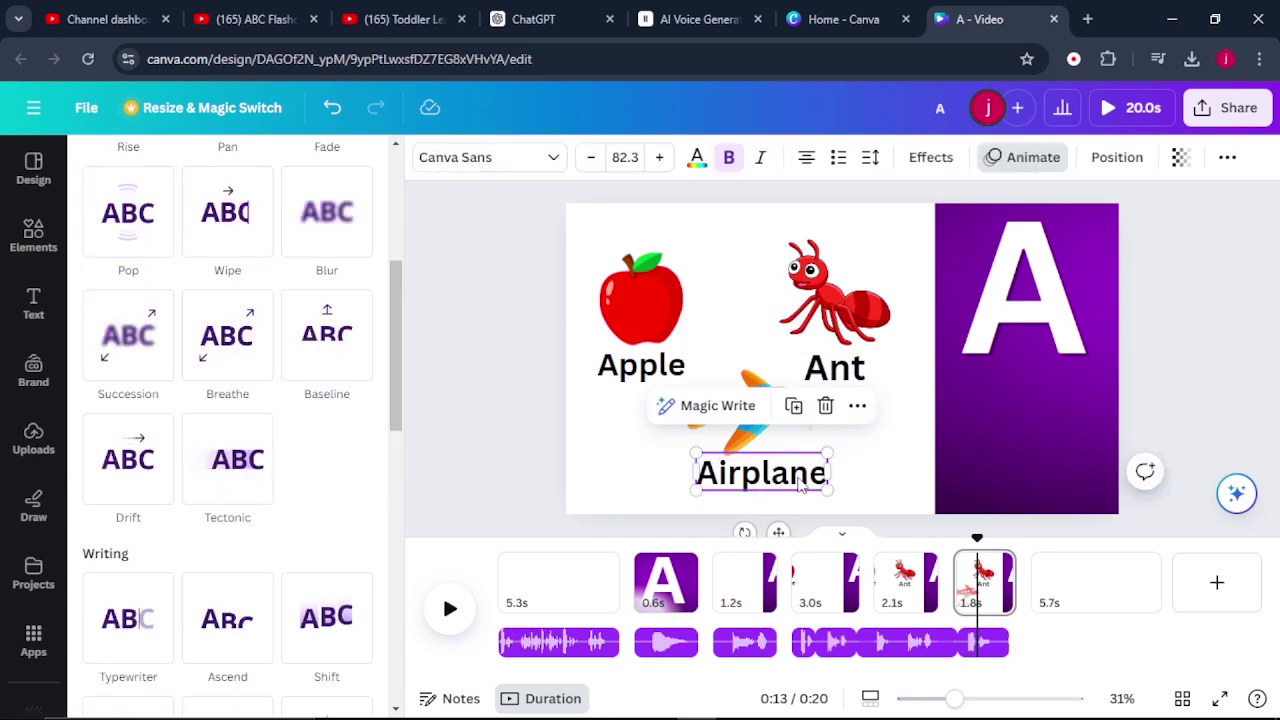
scroll(205, 250, "up", 3)
left_click(150, 284)
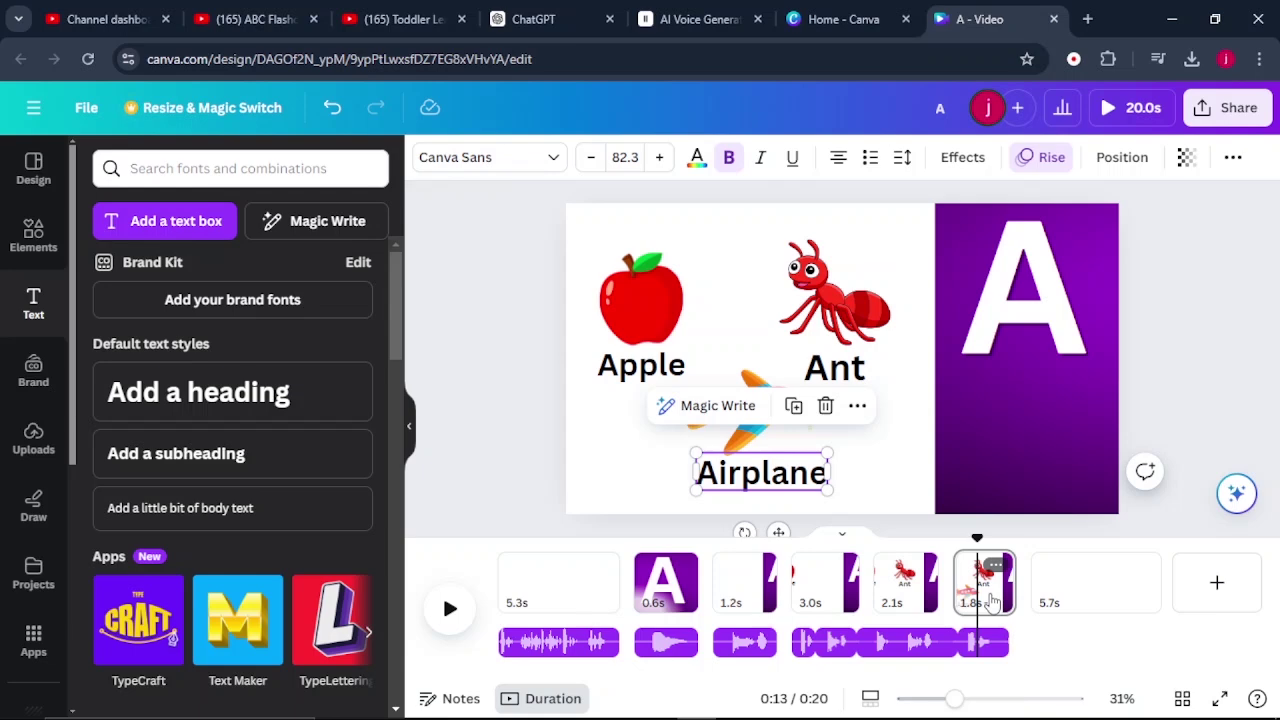
key("ctrl+z")
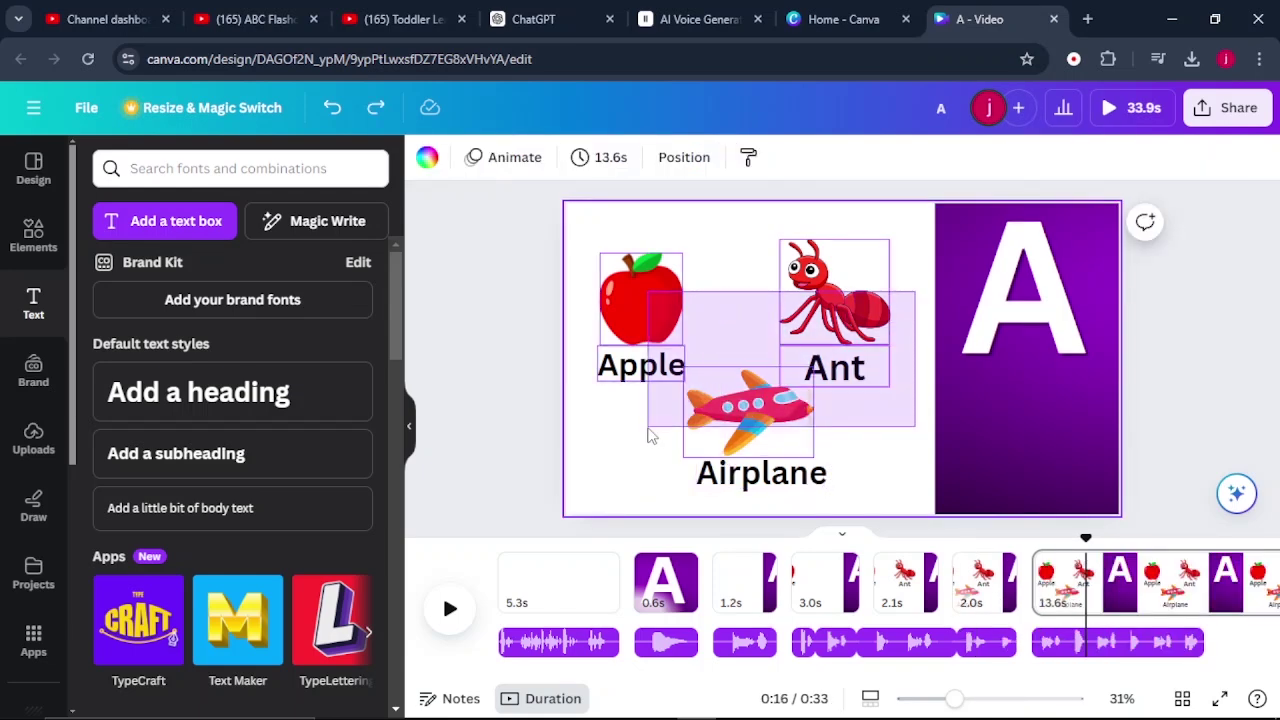
Delete the pictures and labels from the copied page, centre the big letter and change it to B.
key("ctrl+z")
key("ctrl+z")
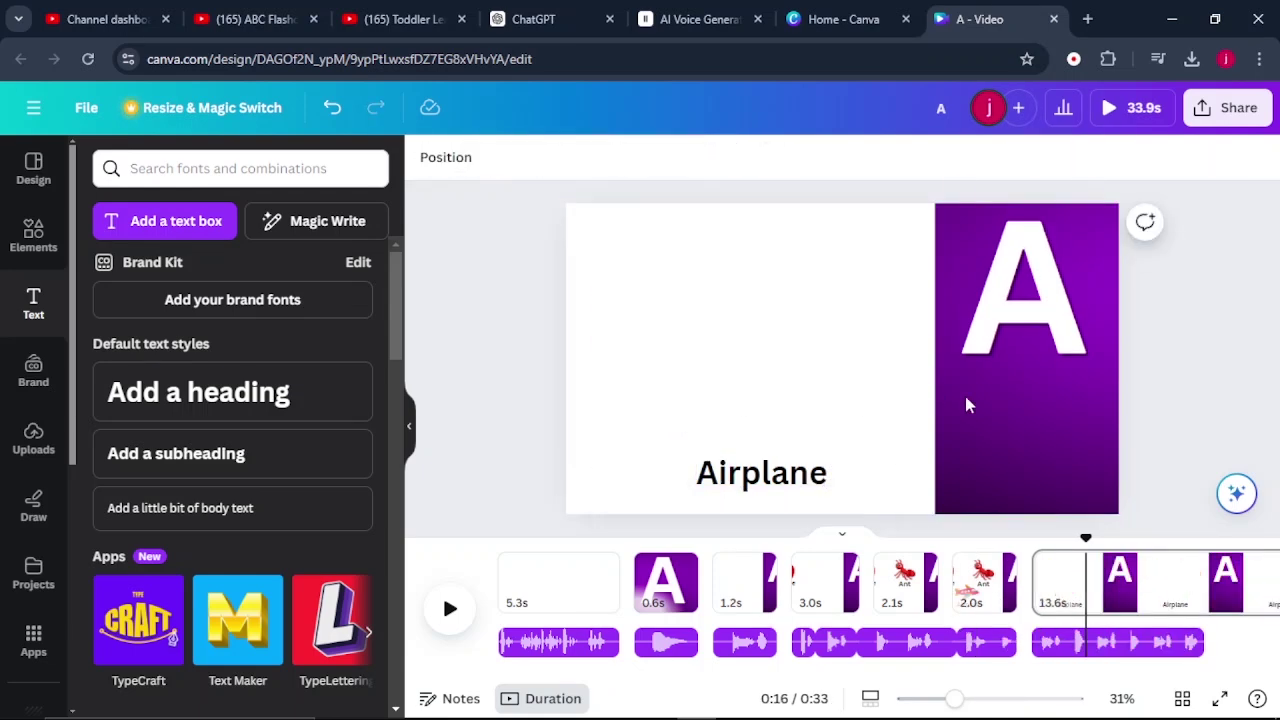
key("ctrl+z")
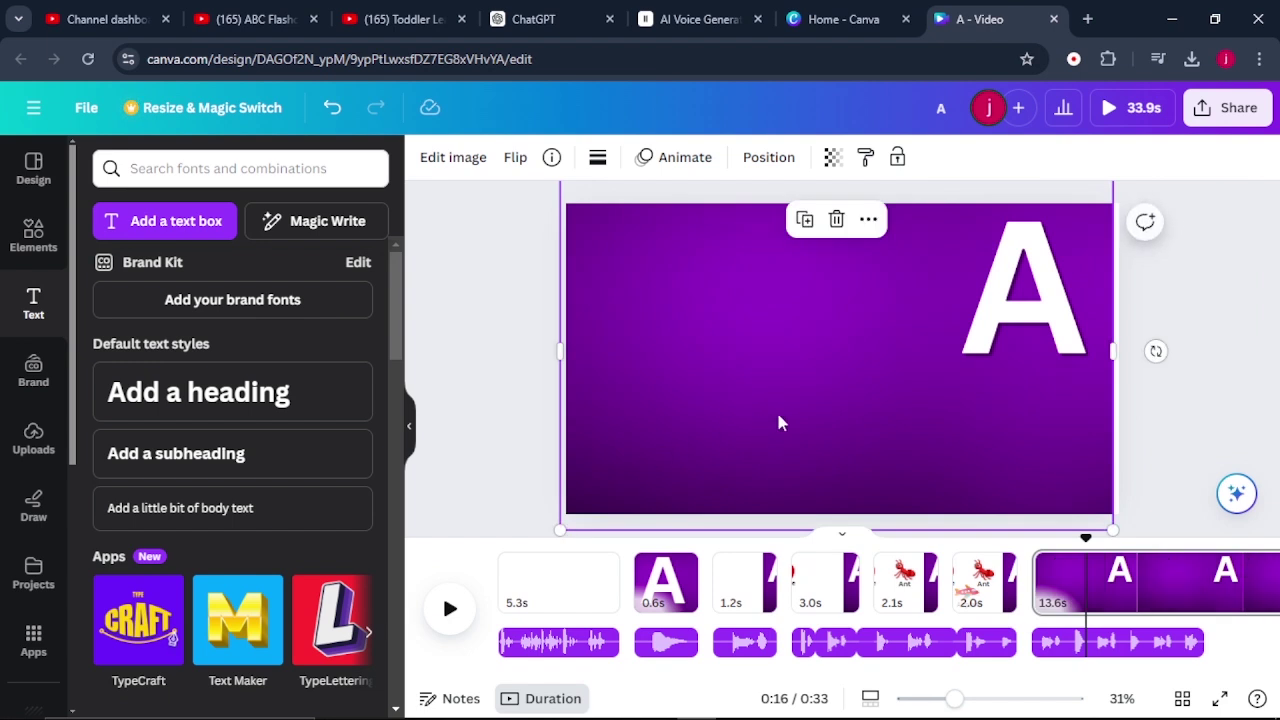
left_click_drag(1057, 309, 835, 362)
double_click(835, 362)
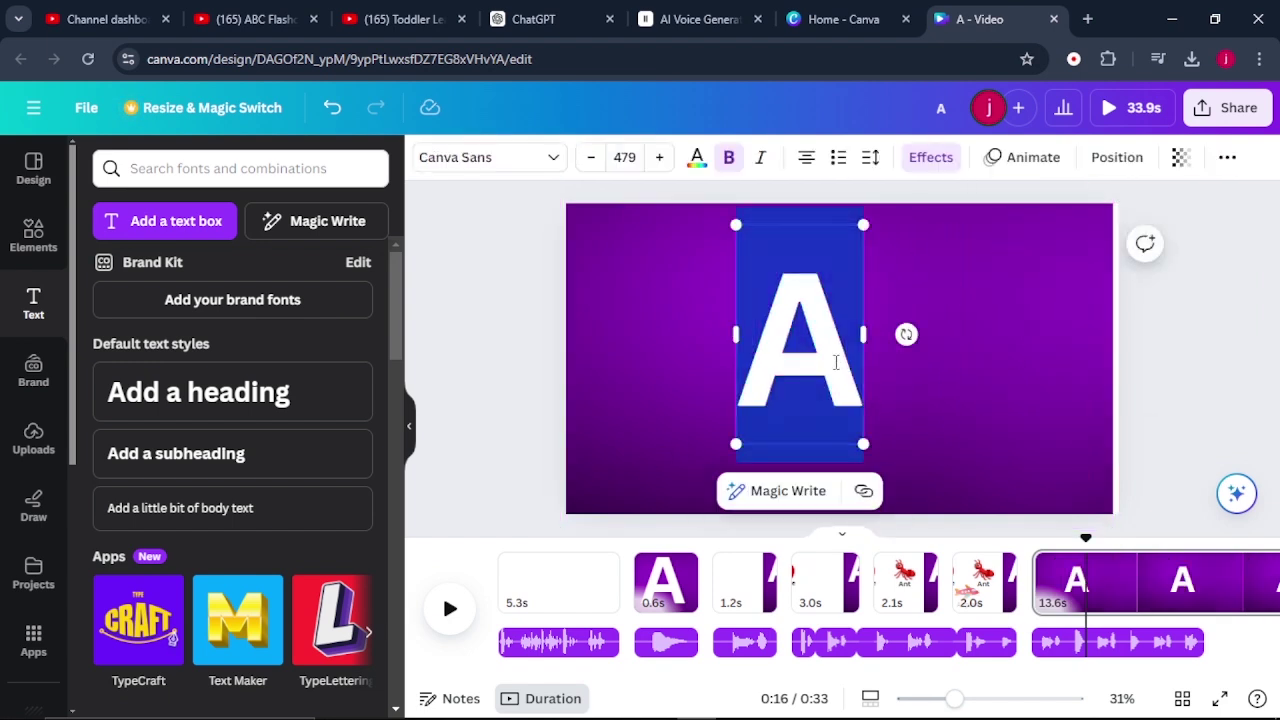
type("B")
Swap in an orange background picture and enlarge it to cover the whole page.
left_click(1030, 355)
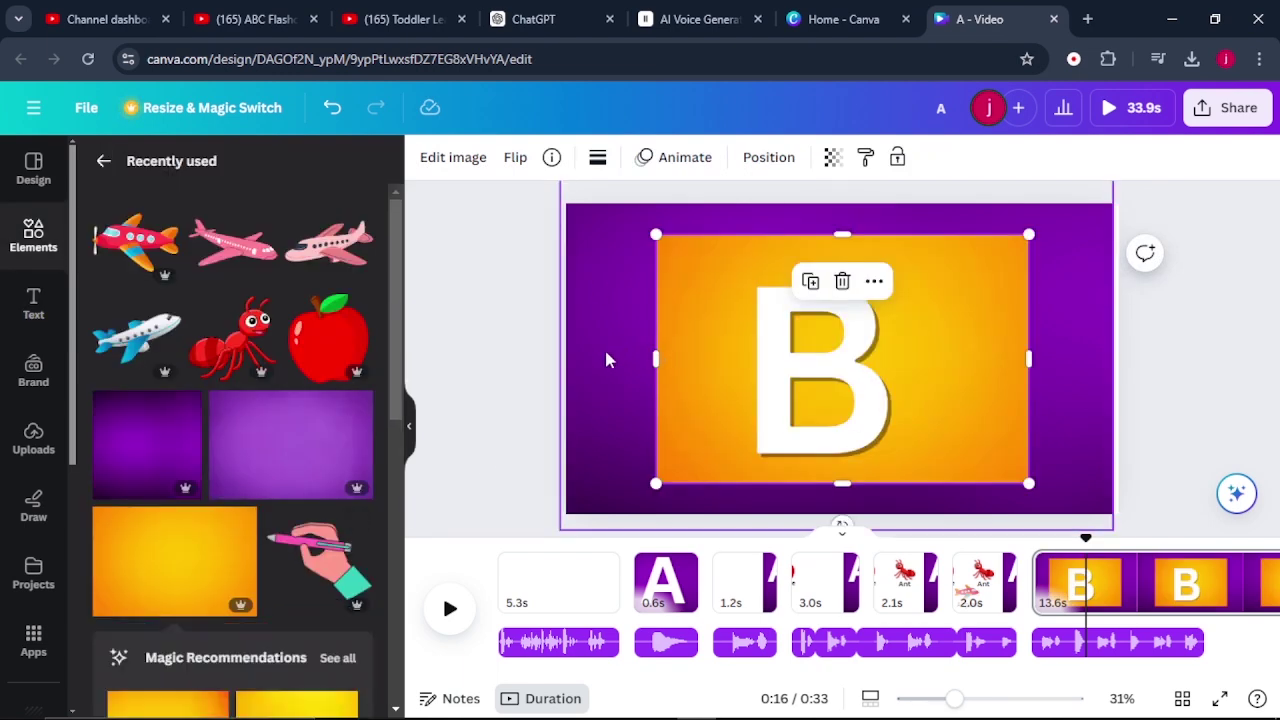
left_click_drag(1028, 483, 1125, 570)
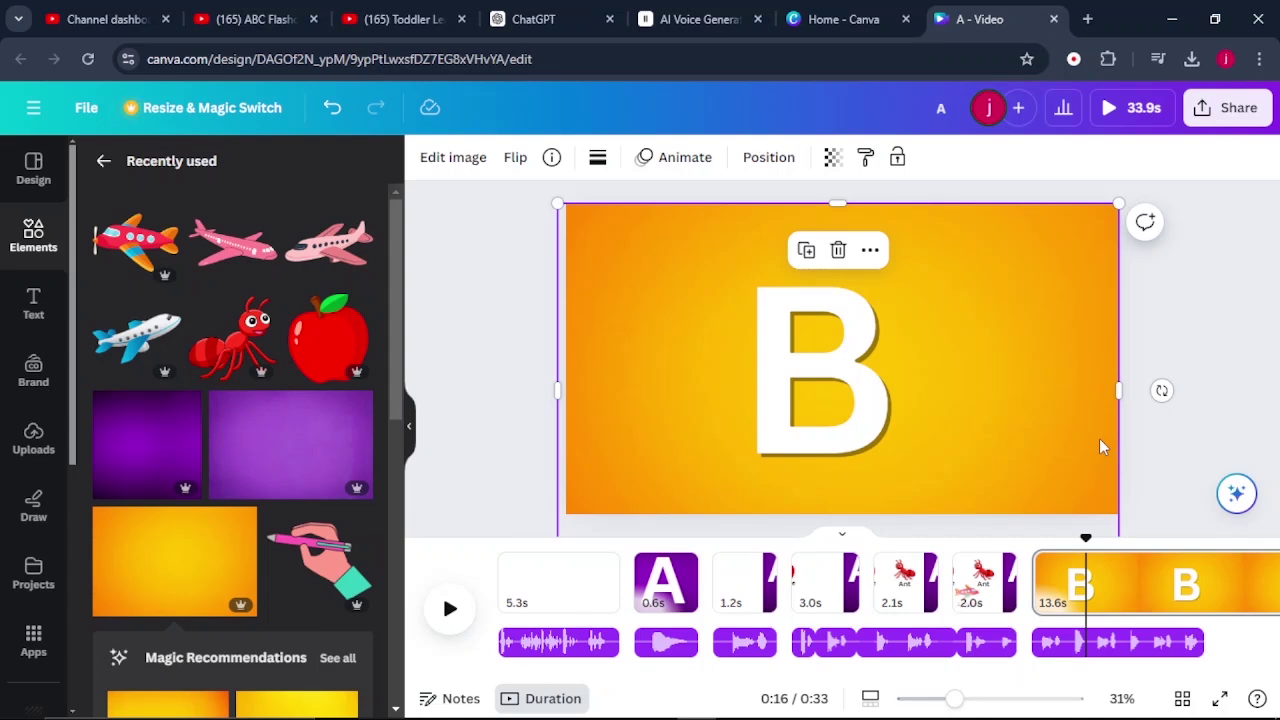
key("ctrl+z")
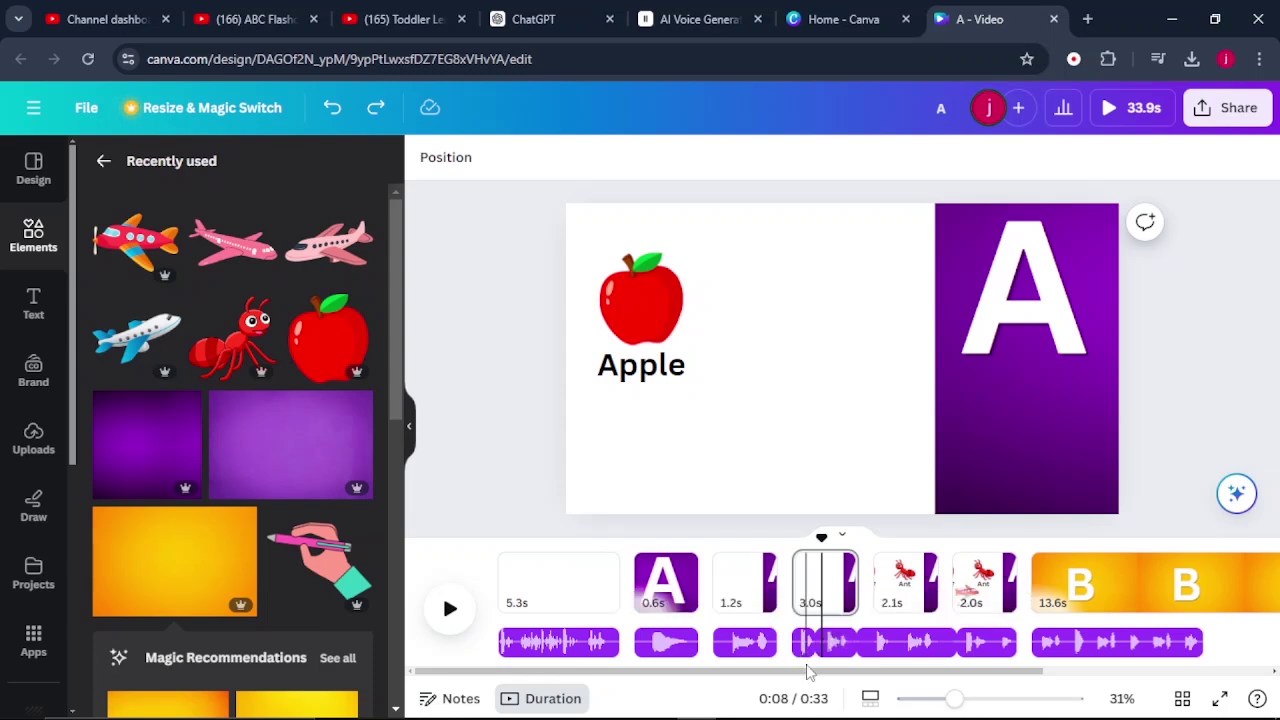
Upload the Triple Jump Kid song and add it as a background audio track.
left_click(18, 240)
left_click(195, 168)
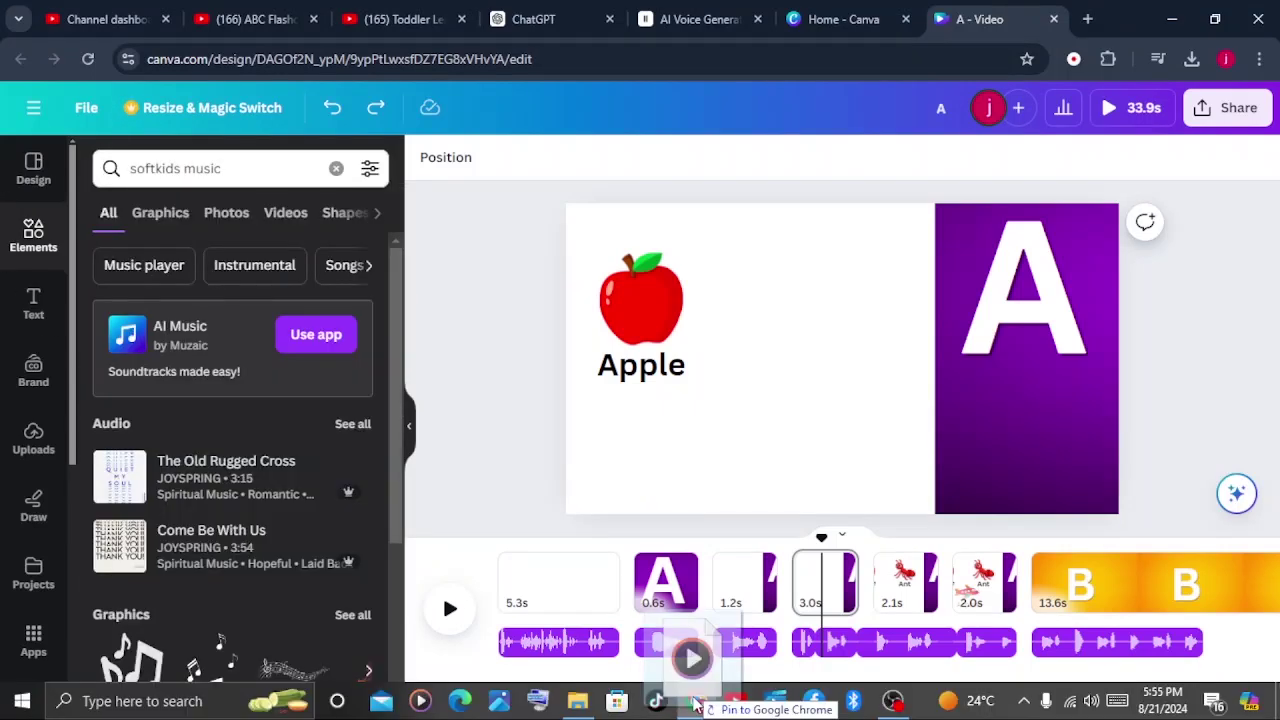
left_click_drag(688, 680, 280, 560)
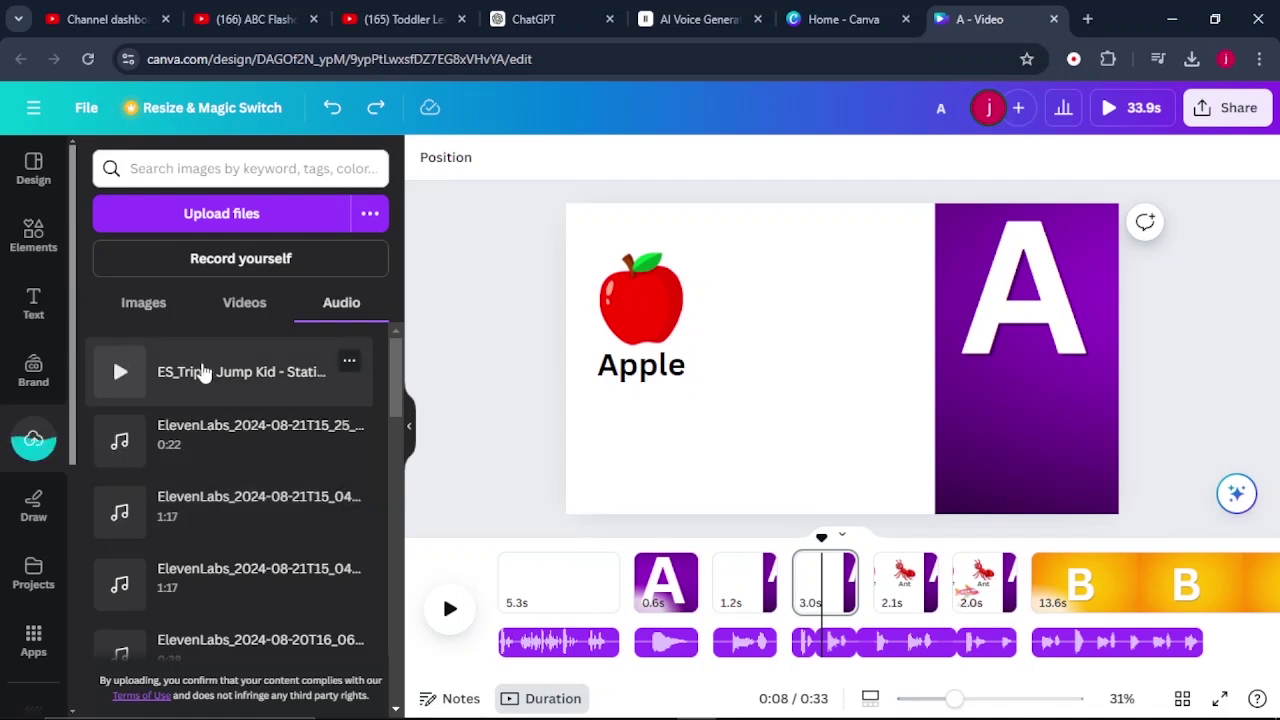
left_click(200, 373)
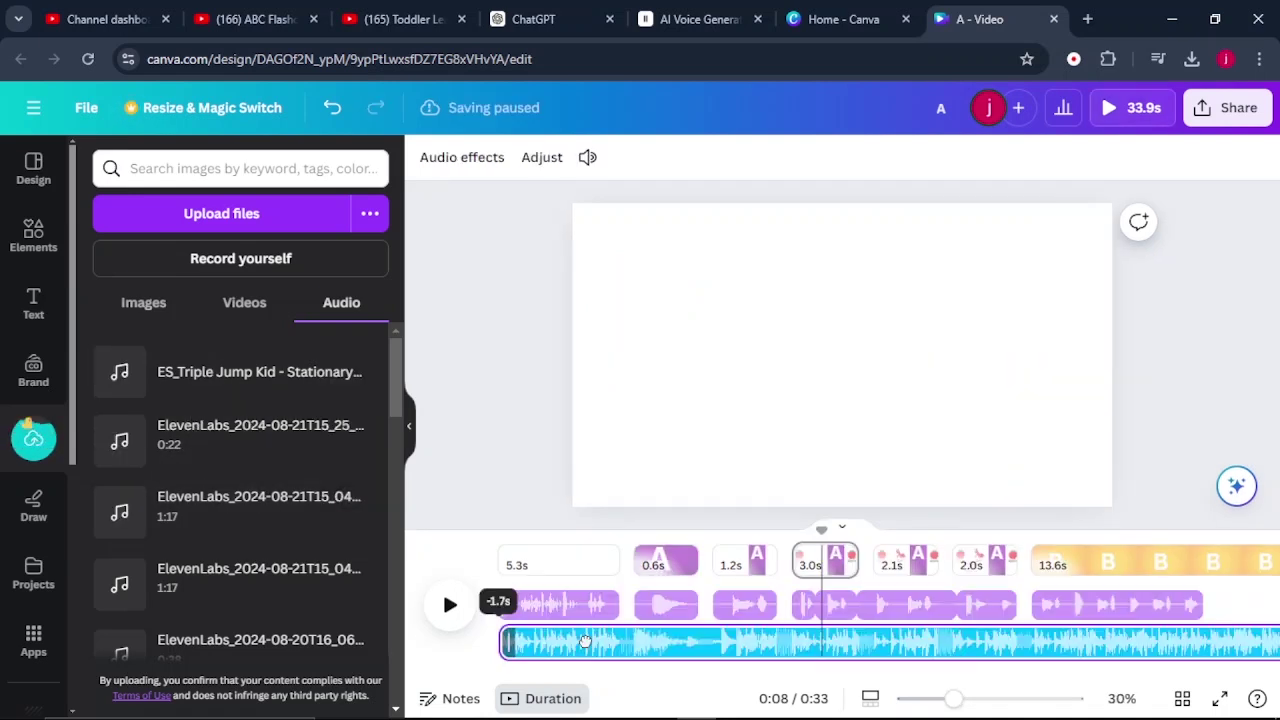
Lower the music track's volume to 17 and bring up the Share options.
left_click(634, 645)
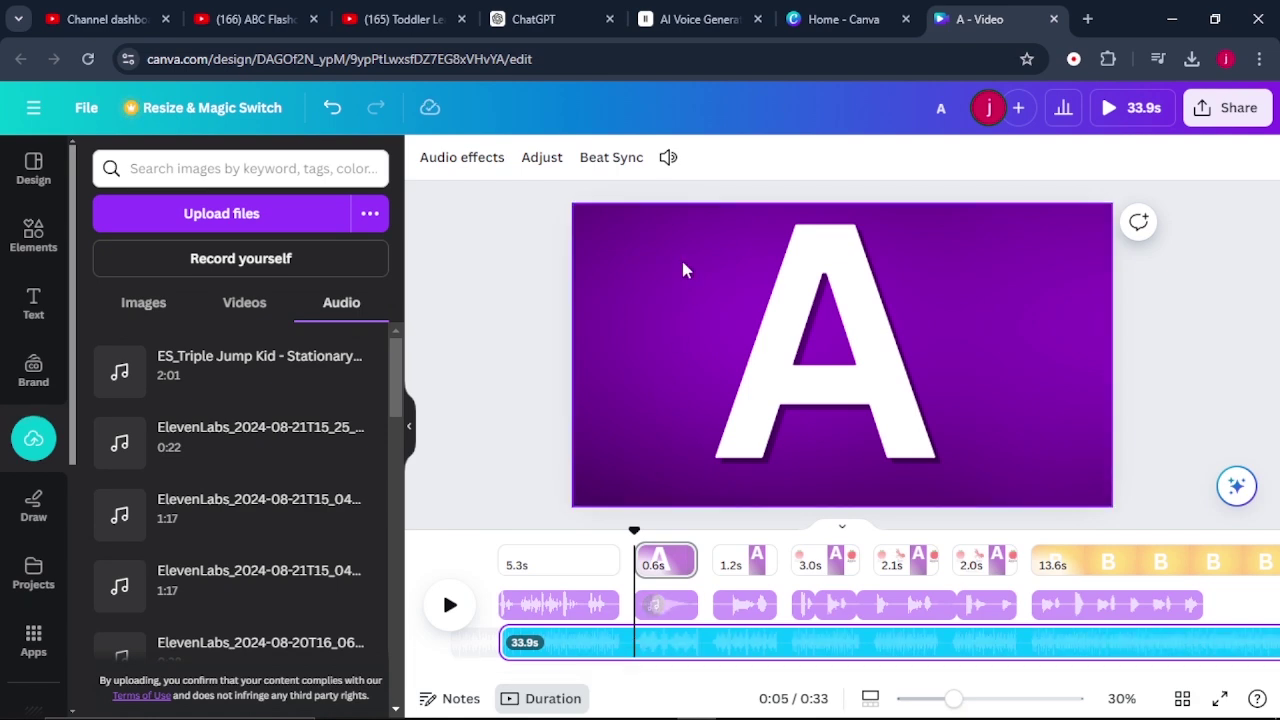
left_click(668, 157)
left_click(740, 266)
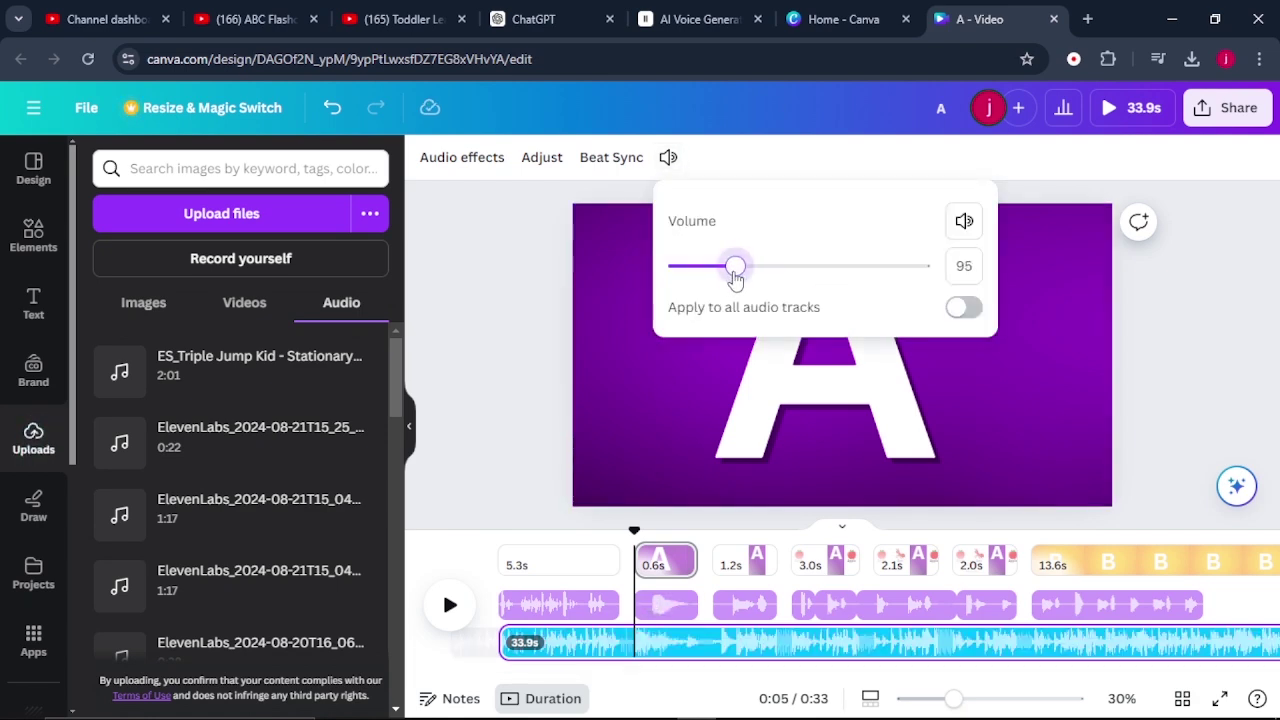
left_click_drag(738, 266, 688, 280)
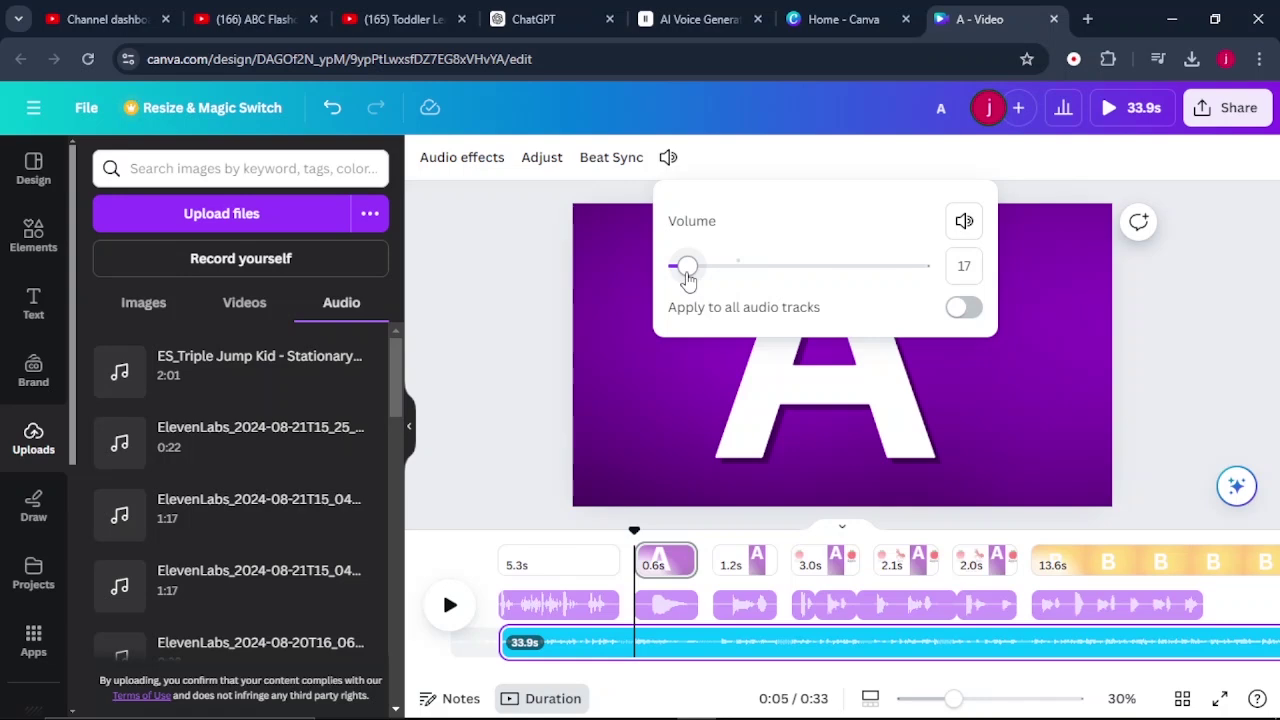
left_click(479, 357)
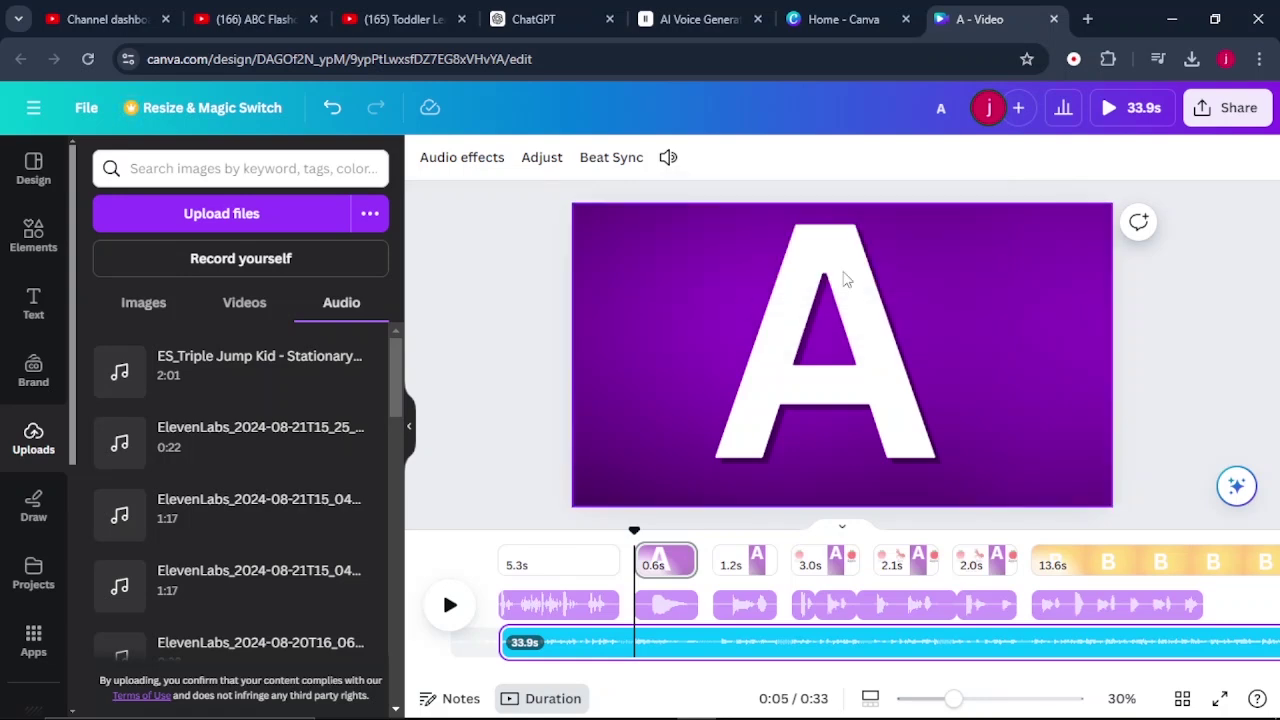
left_click(1240, 108)
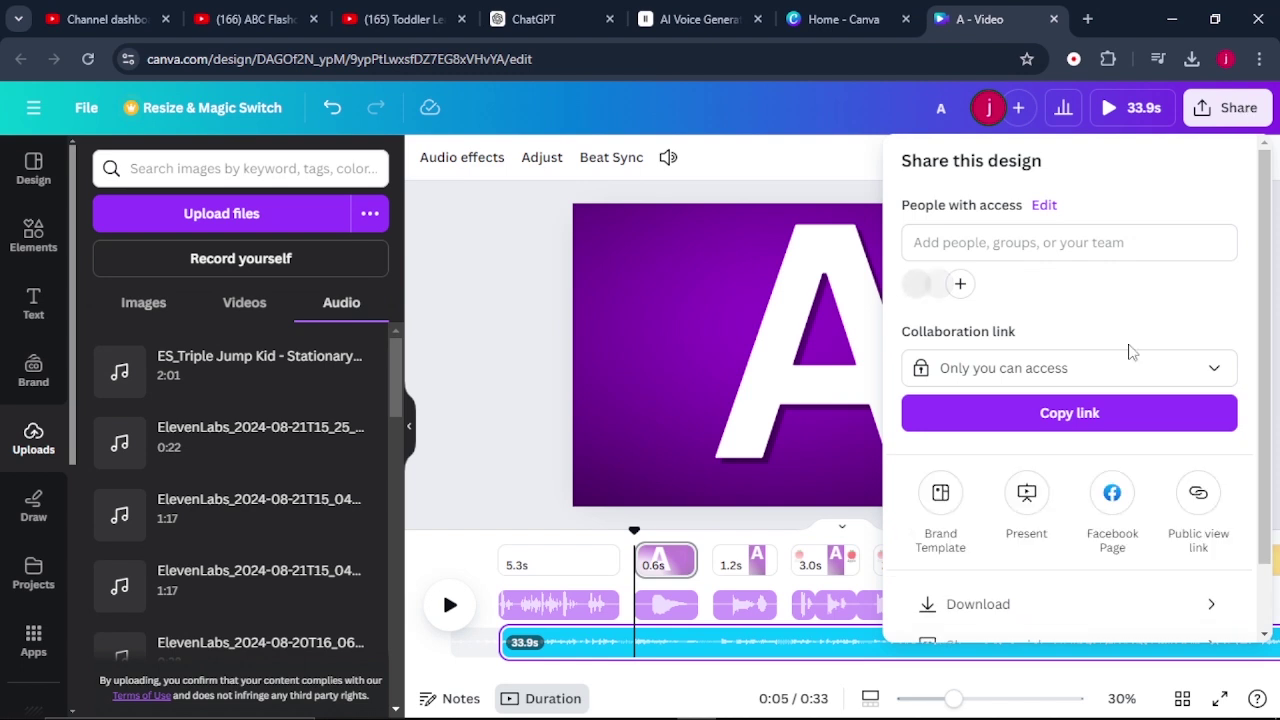